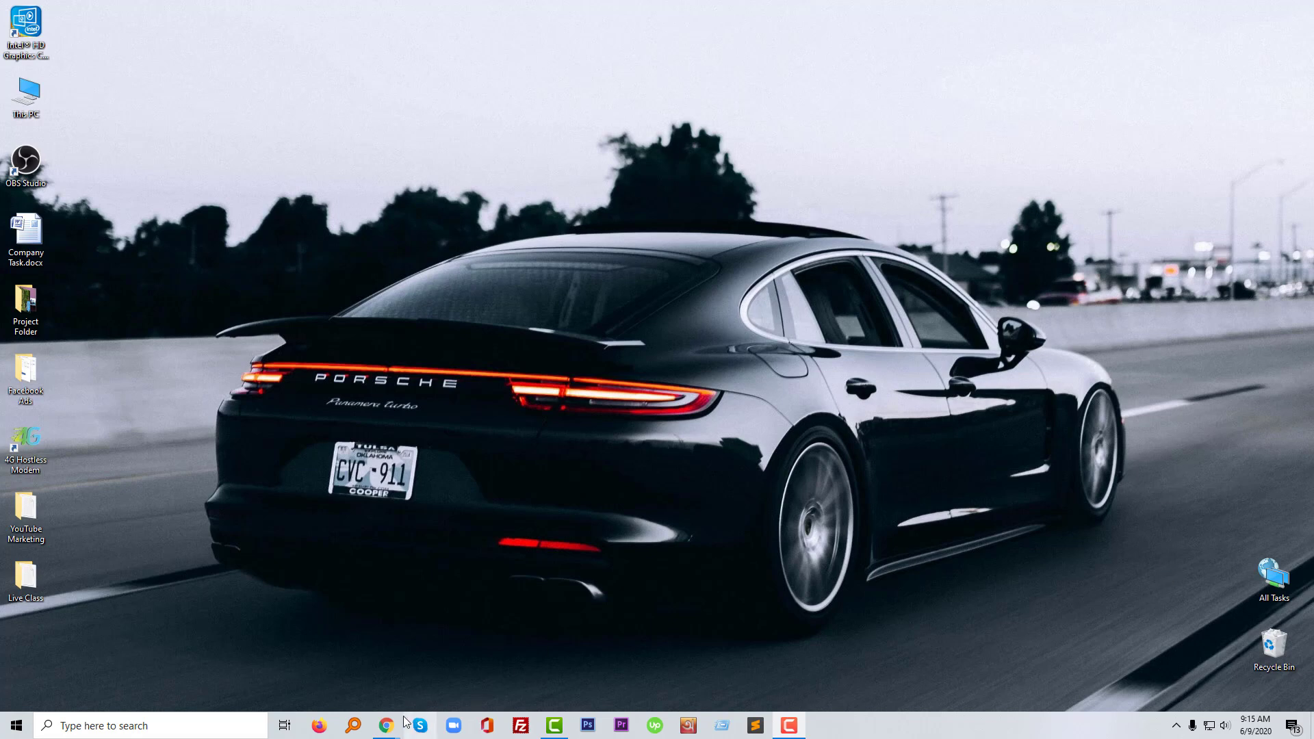
# - Switch to Chrome and look over the Free Product Review with Photo listing, from its feature highlights to the media gallery
pyautogui.moveTo(386, 725)
pyautogui.click(449, 671)
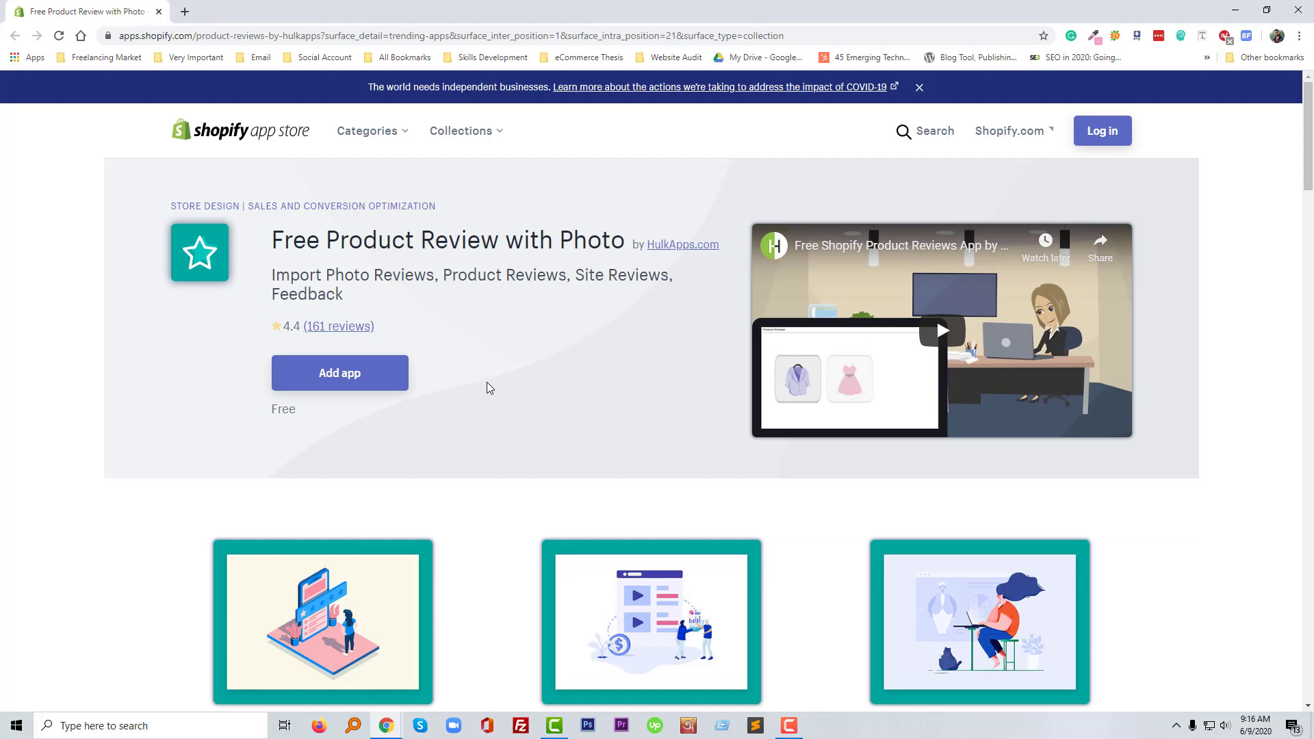
pyautogui.scroll(-2, 488, 389)
pyautogui.scroll(-4, 490, 387)
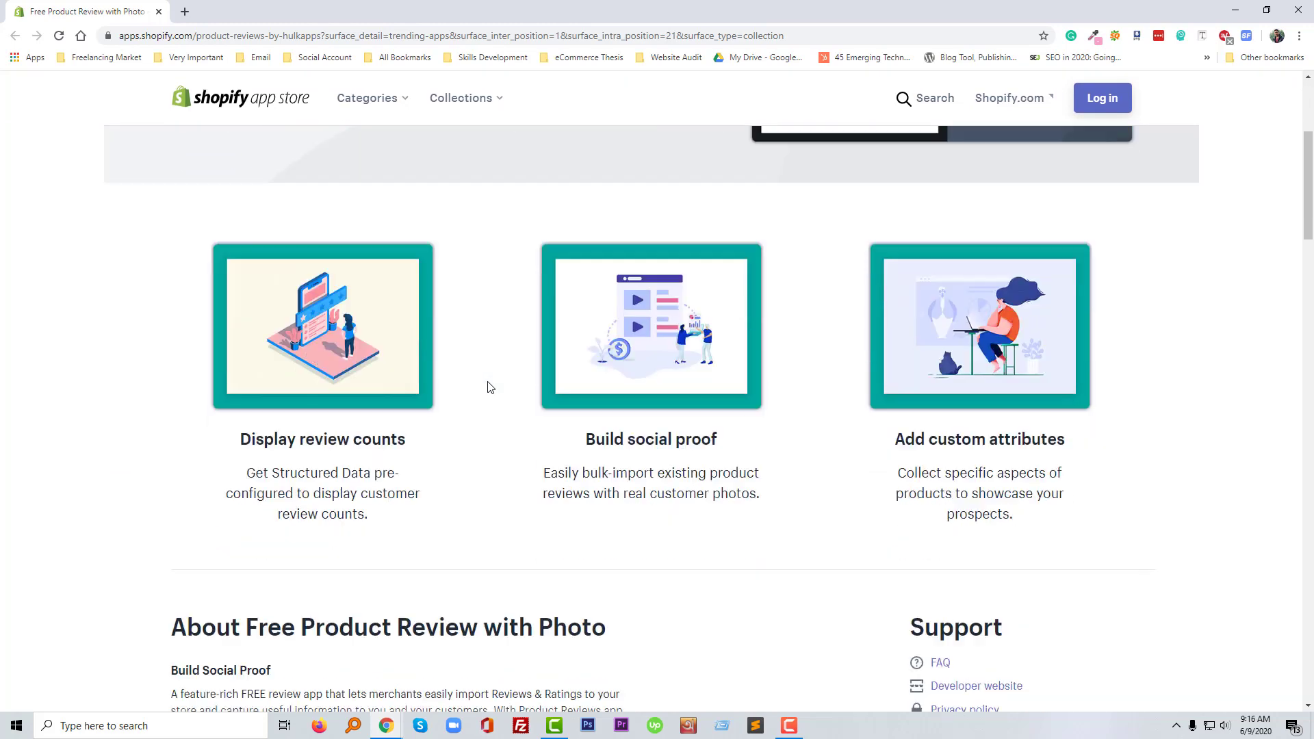
pyautogui.scroll(-8, 490, 388)
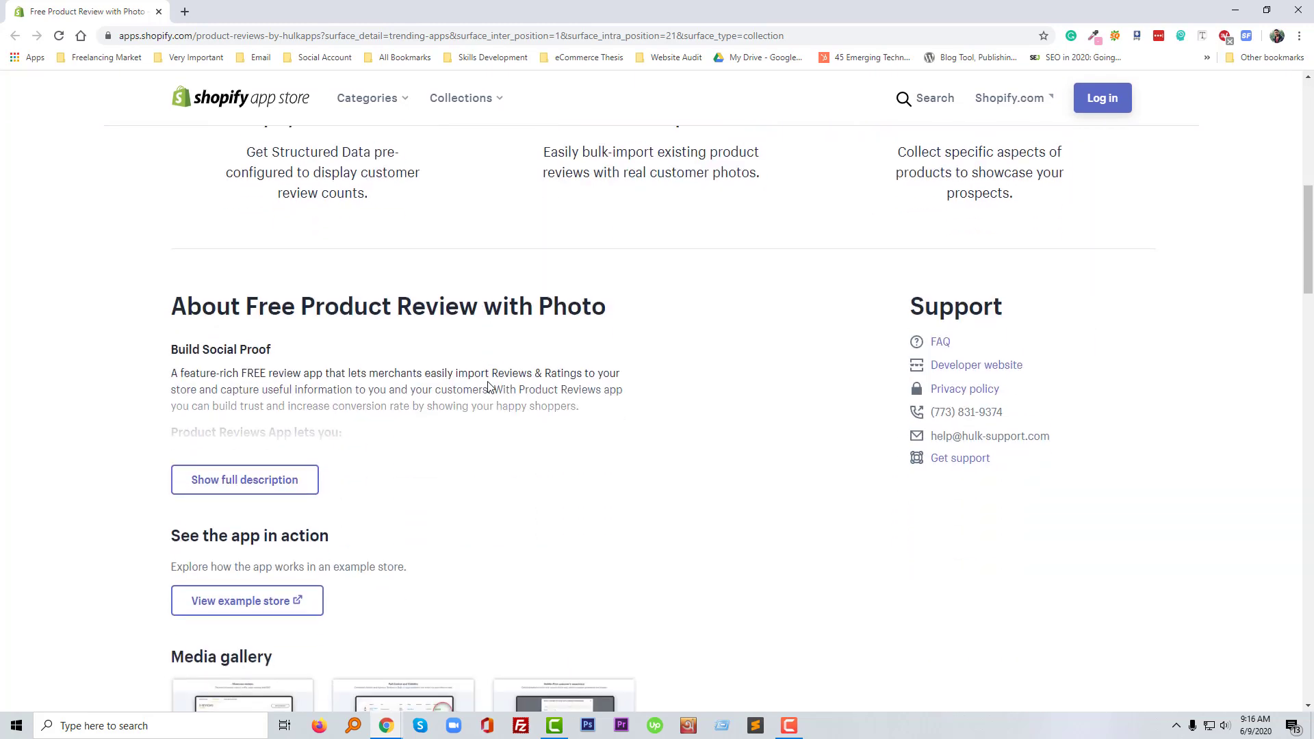
pyautogui.scroll(-2, 452, 373)
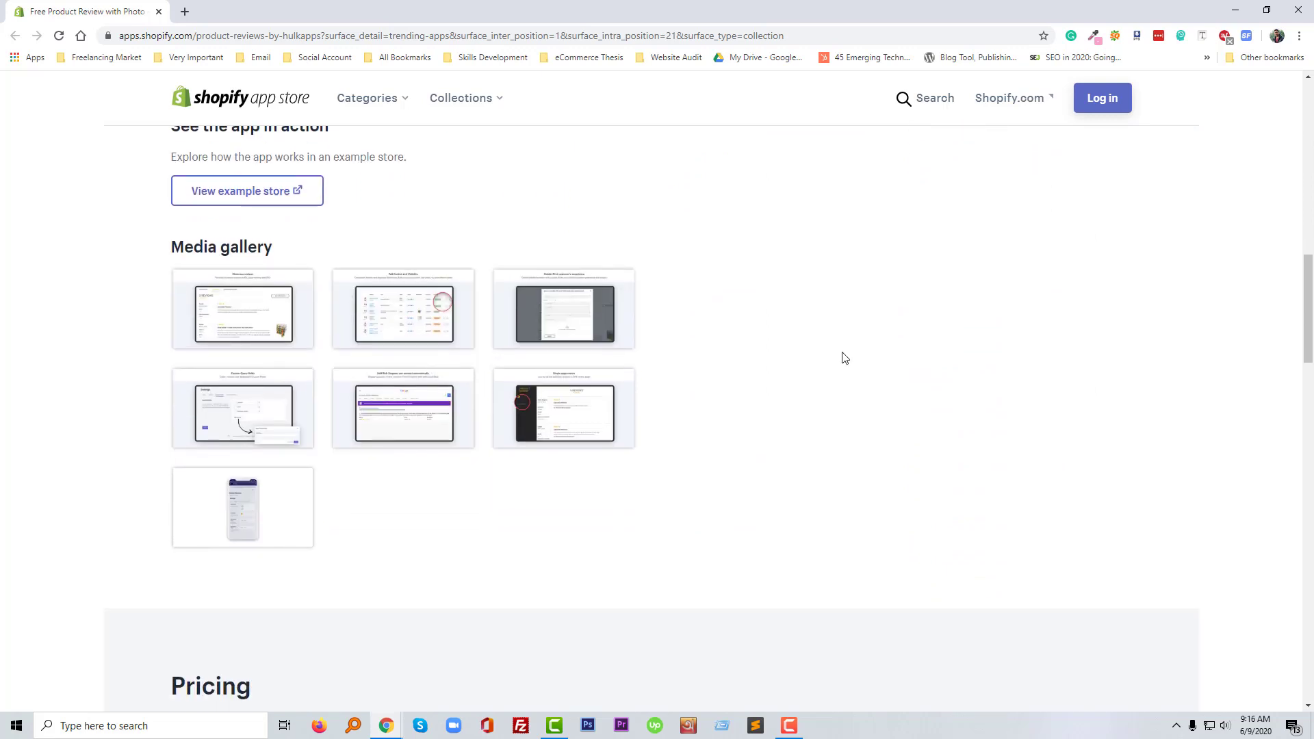
pyautogui.scroll(6, 490, 373)
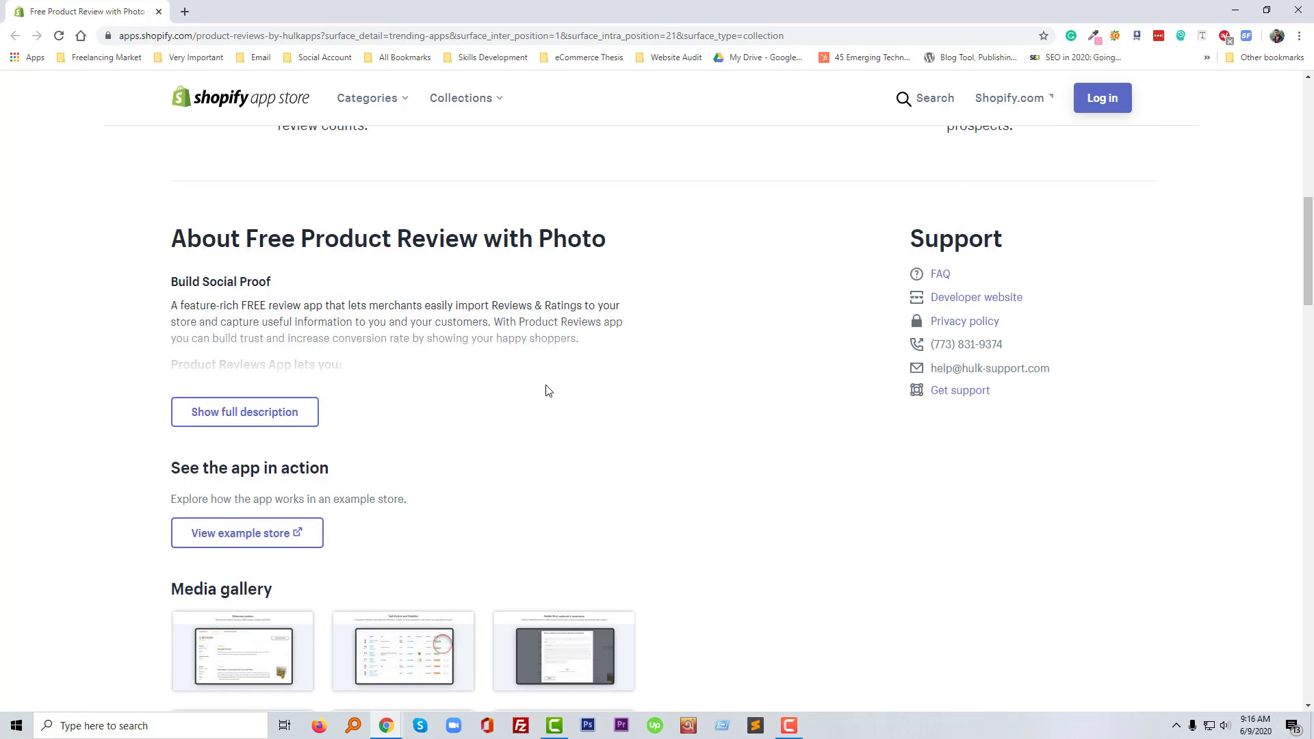
# - Expand the full description of Free Product Review with Photo and read through its feature list
pyautogui.click(299, 413)
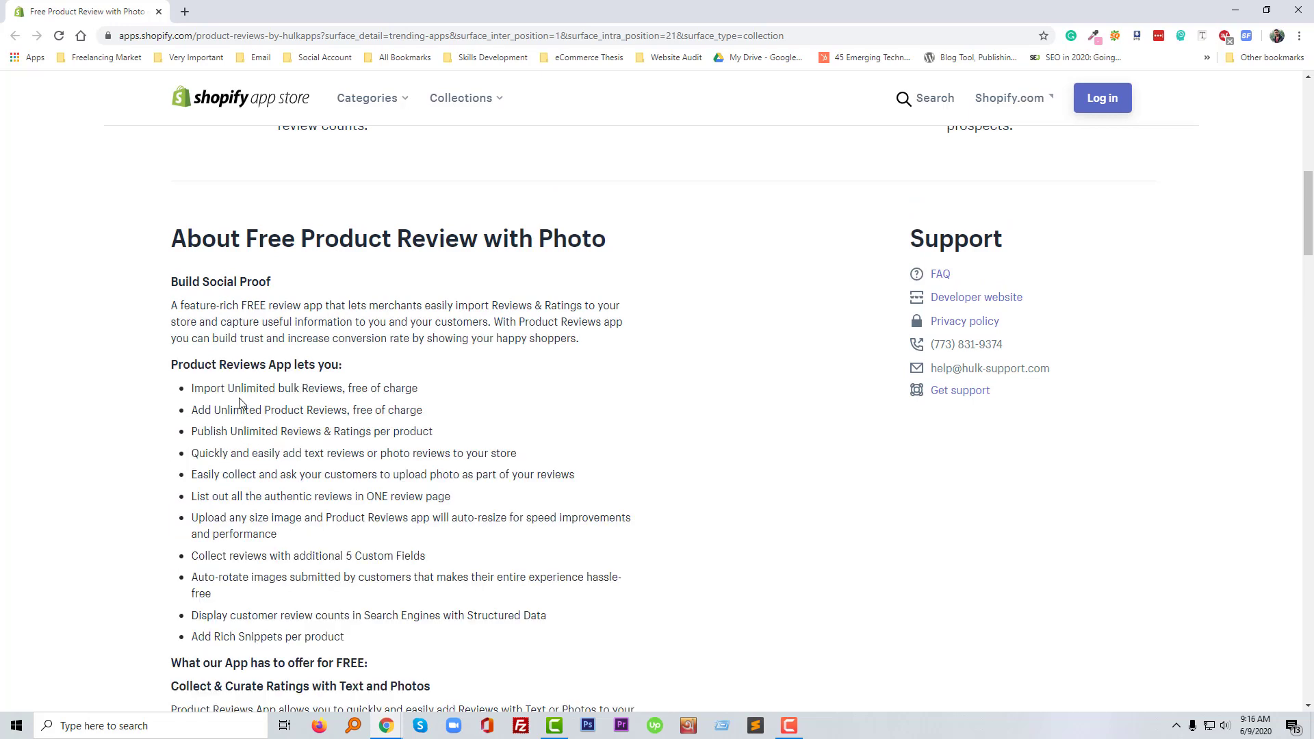
pyautogui.scroll(-1, 233, 322)
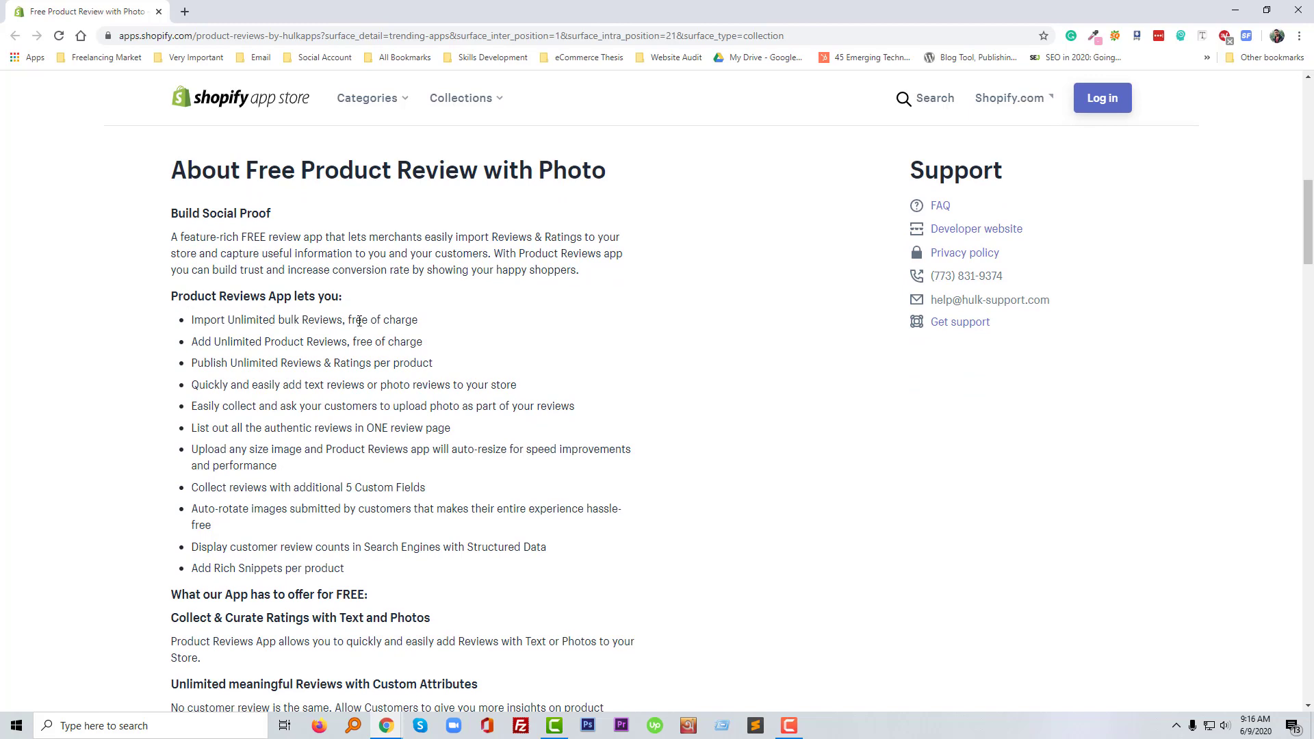
pyautogui.moveTo(416, 322); pyautogui.dragTo(401, 324)
pyautogui.click(224, 359)
pyautogui.scroll(-1, 388, 505)
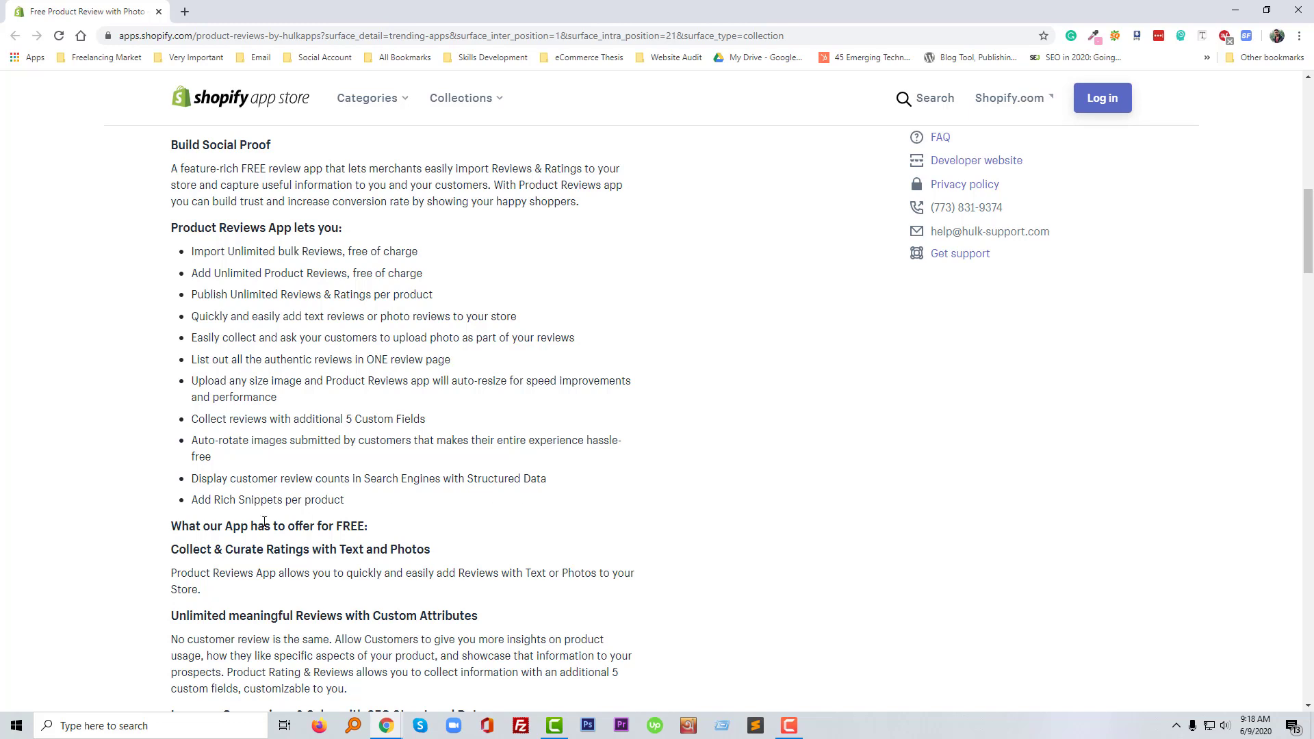
pyautogui.scroll(-1, 342, 505)
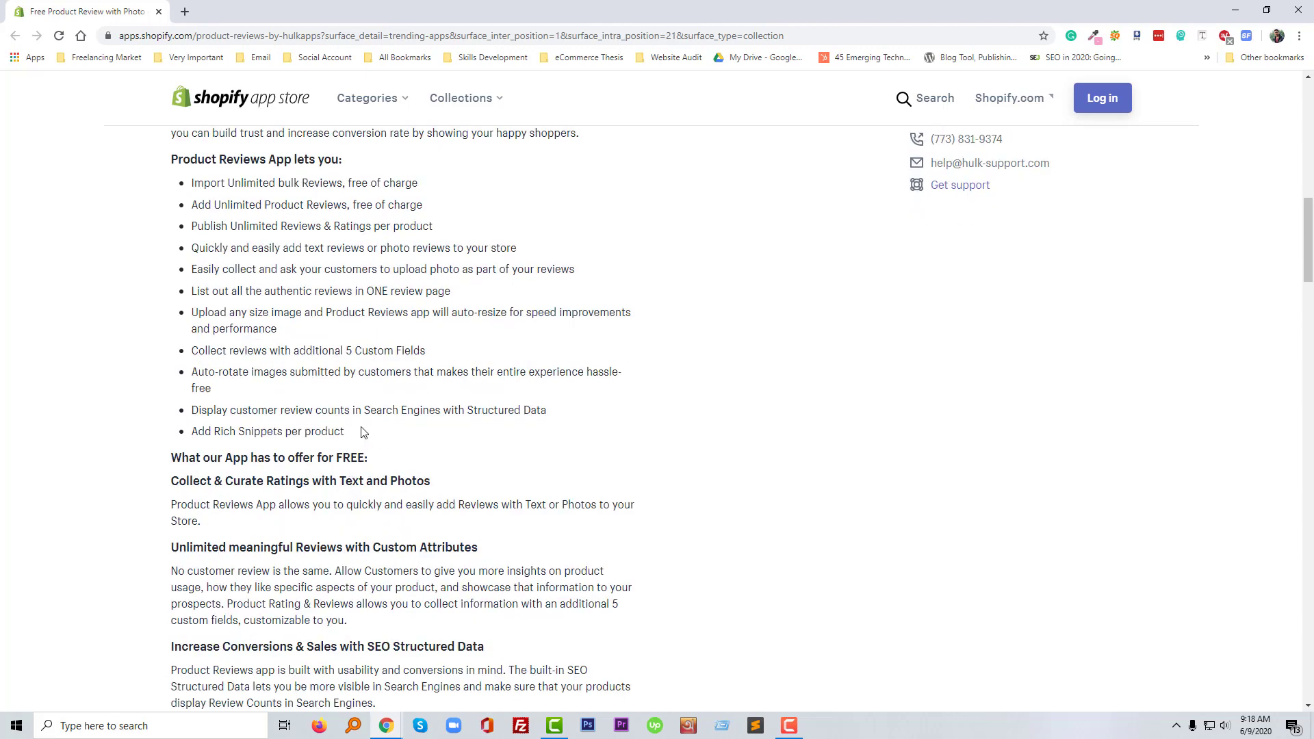
pyautogui.scroll(5, 380, 431)
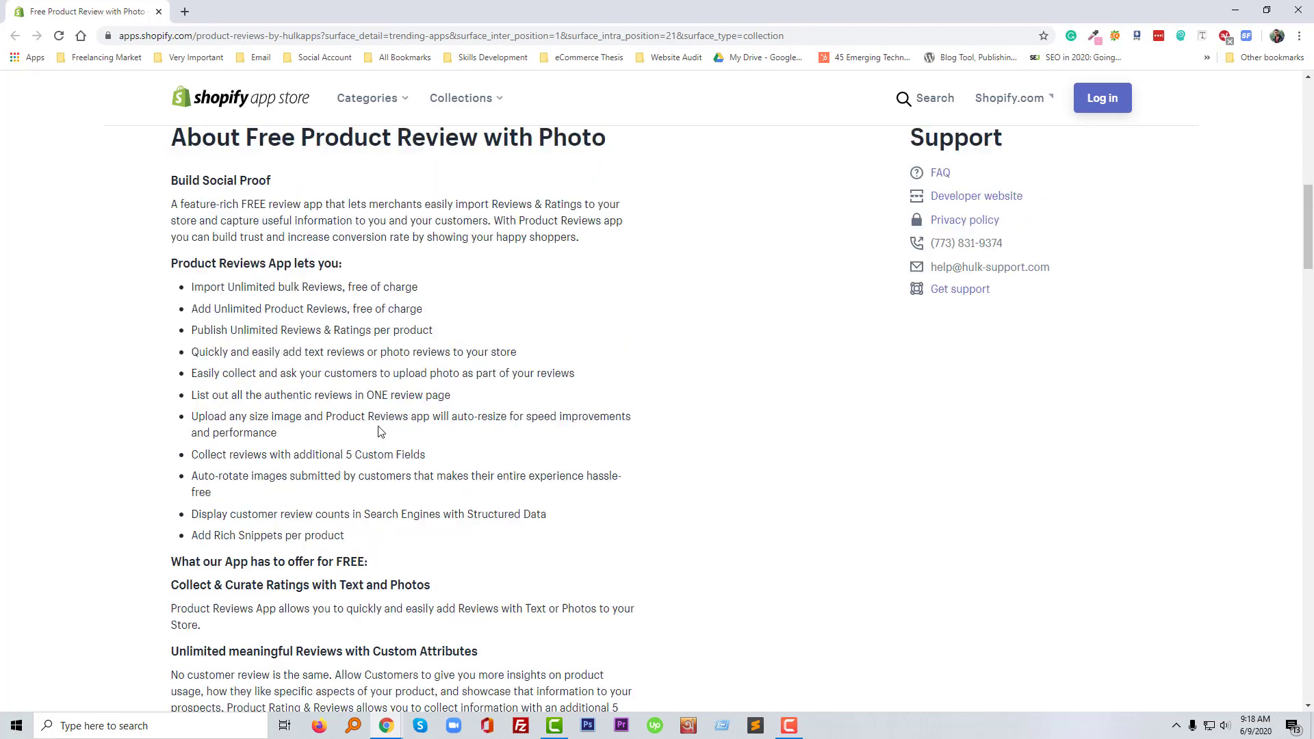
pyautogui.scroll(8, 395, 423)
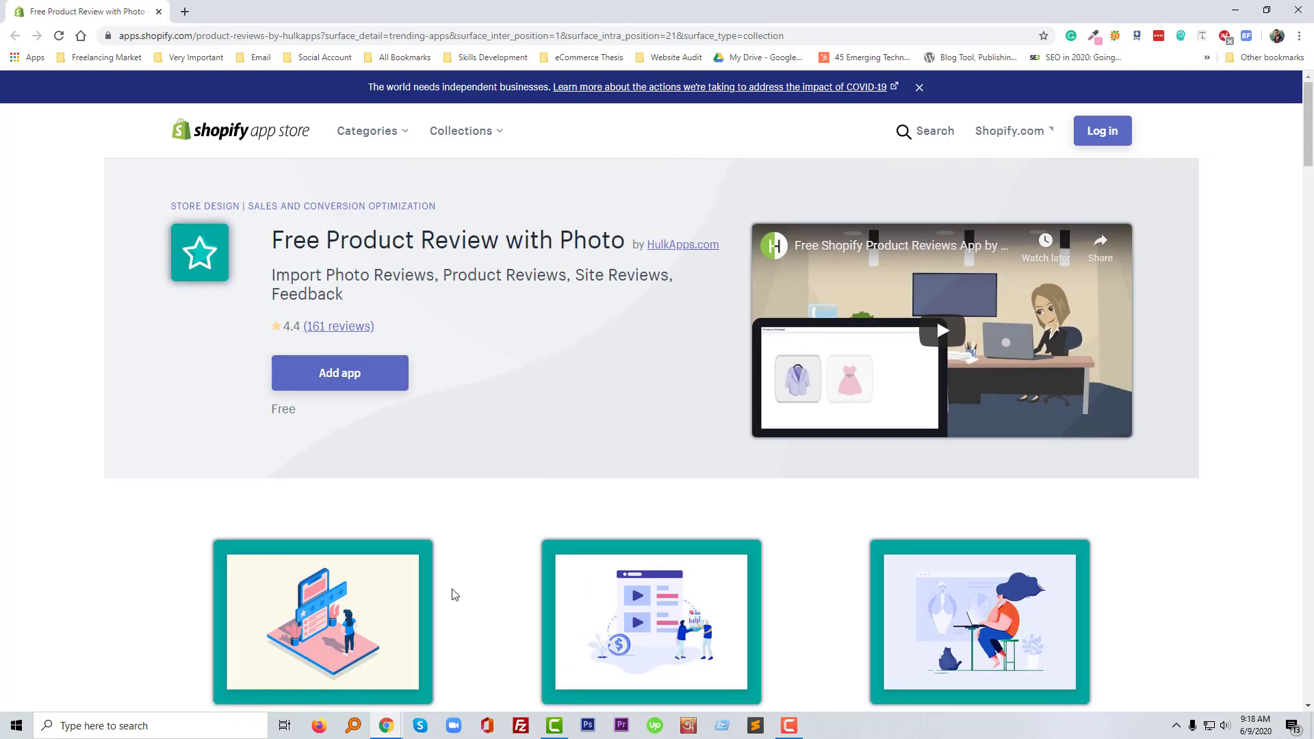
pyautogui.click(789, 726)
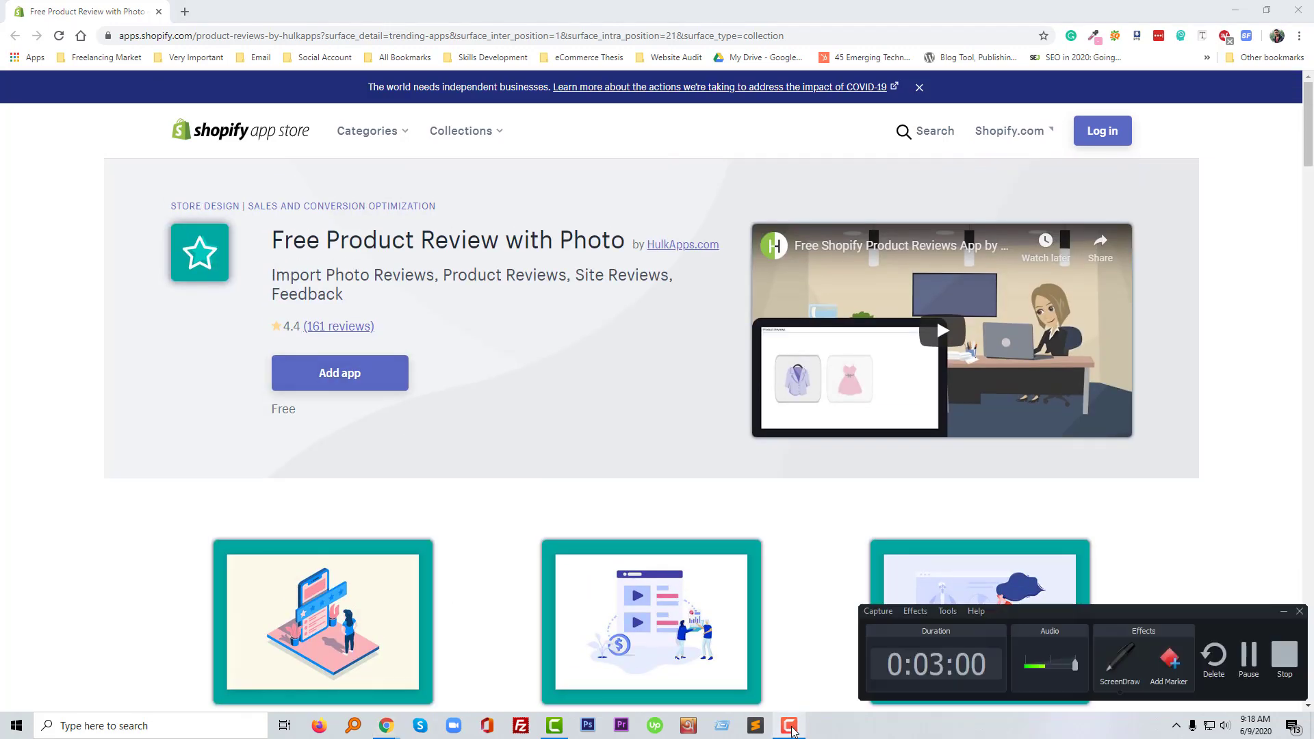
pyautogui.click(790, 727)
# - Go to shopify.com in a new browser tab and enter the admin of the eCommerce Assistant store
pyautogui.click(186, 12)
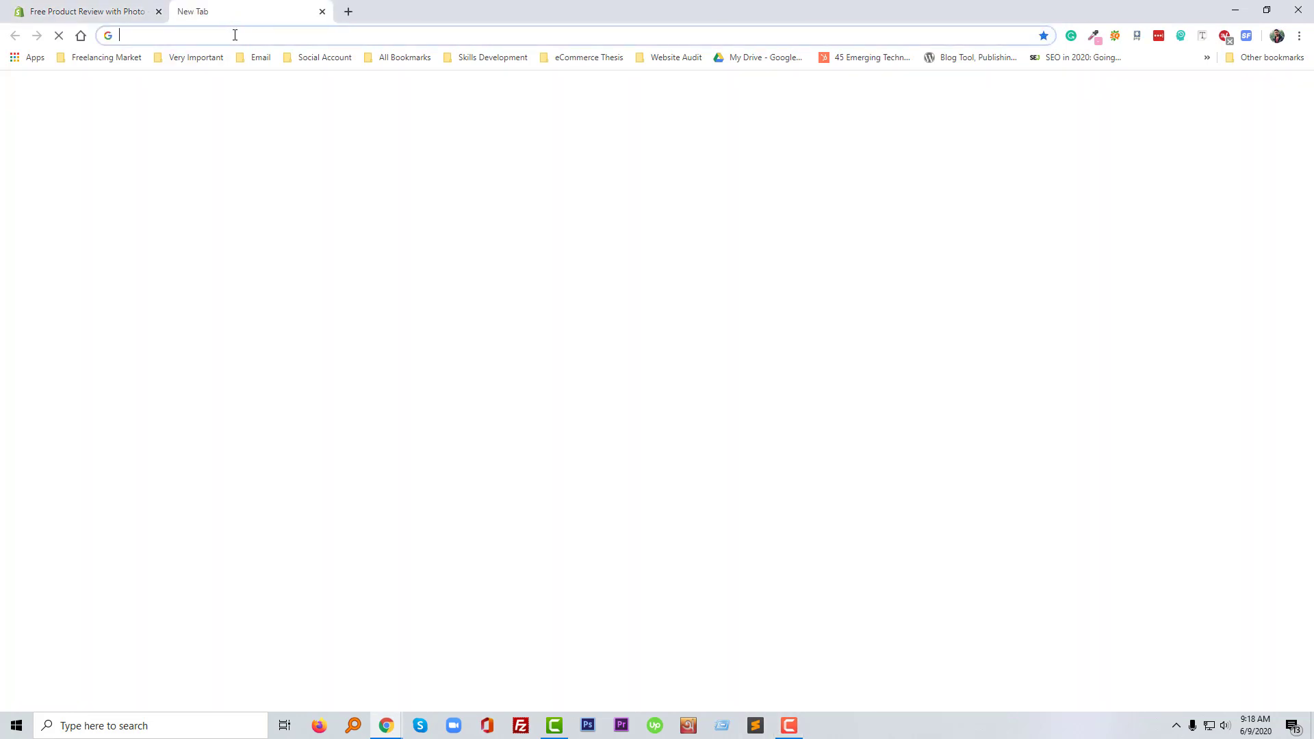
pyautogui.click(235, 35)
pyautogui.write('shopo')
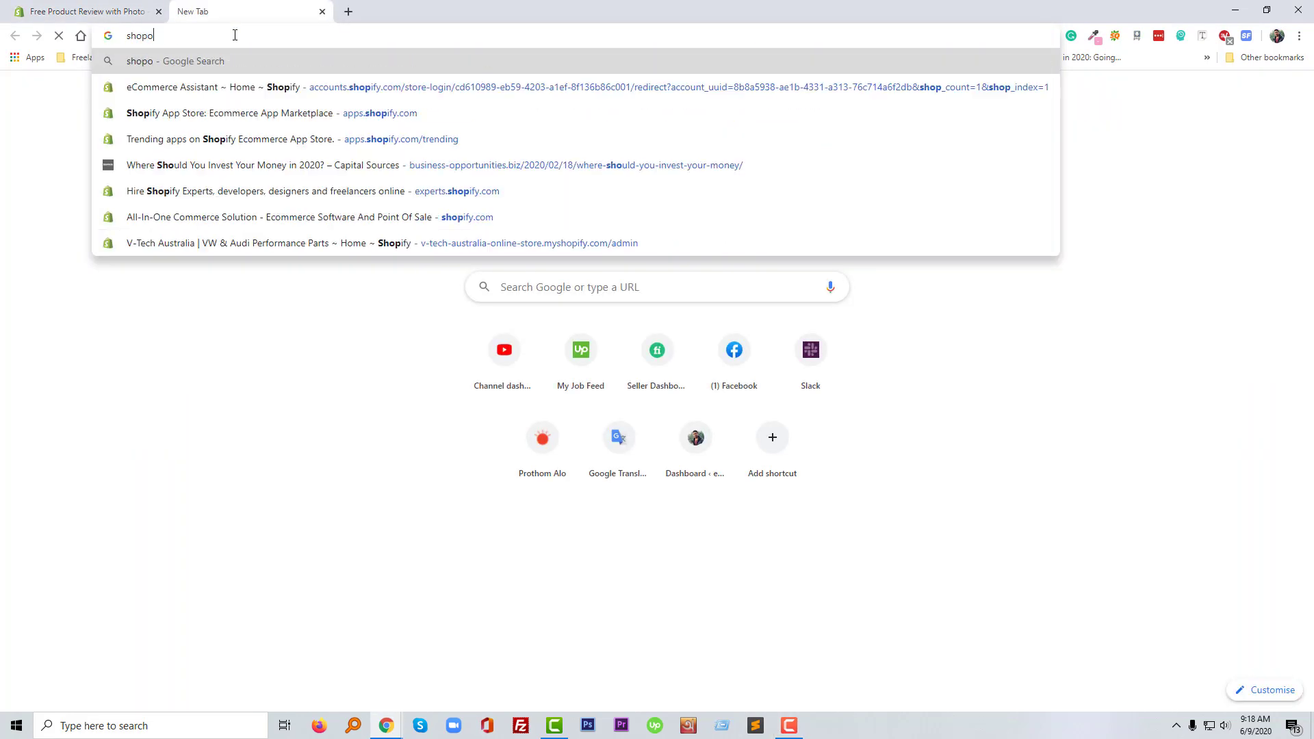
pyautogui.press('Down')
pyautogui.press('Down')
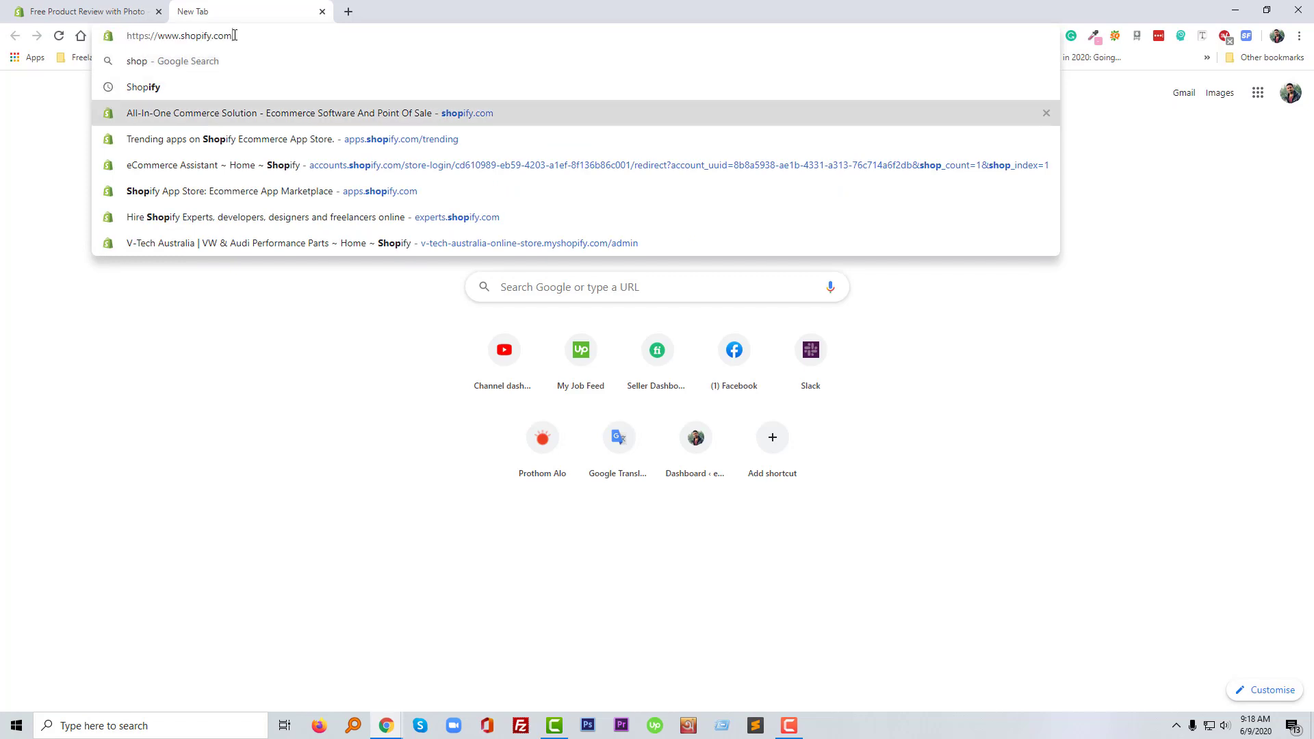
pyautogui.press('Return')
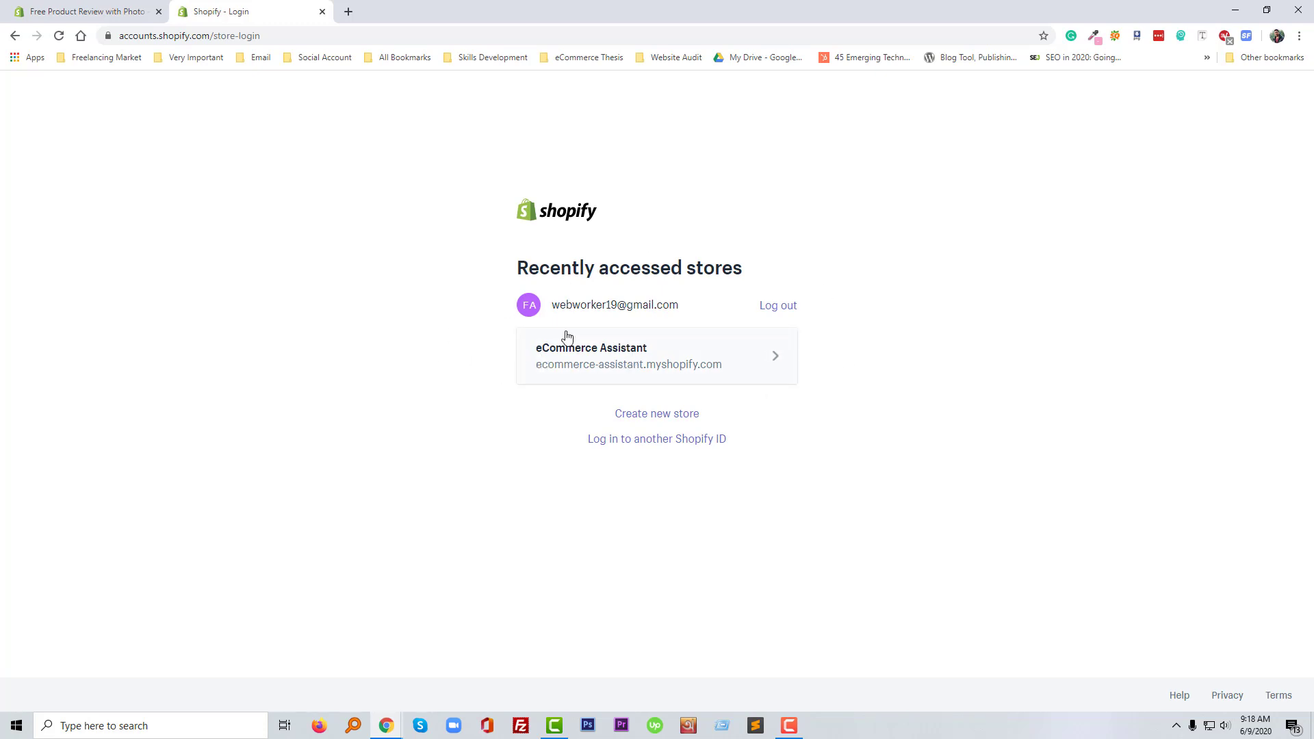
pyautogui.click(578, 366)
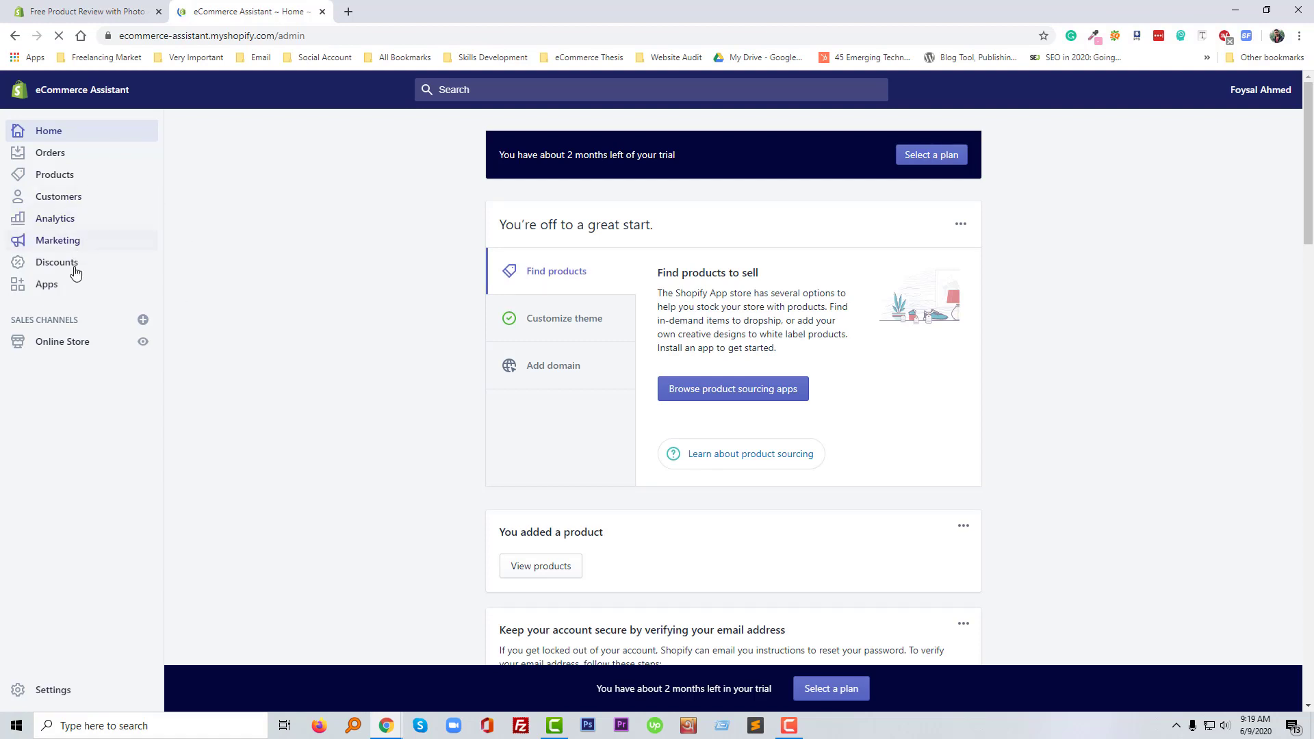
# - Open the Shopify App Store from the store's installed apps page and search it for "Free Product Review with Photo"
pyautogui.click(60, 292)
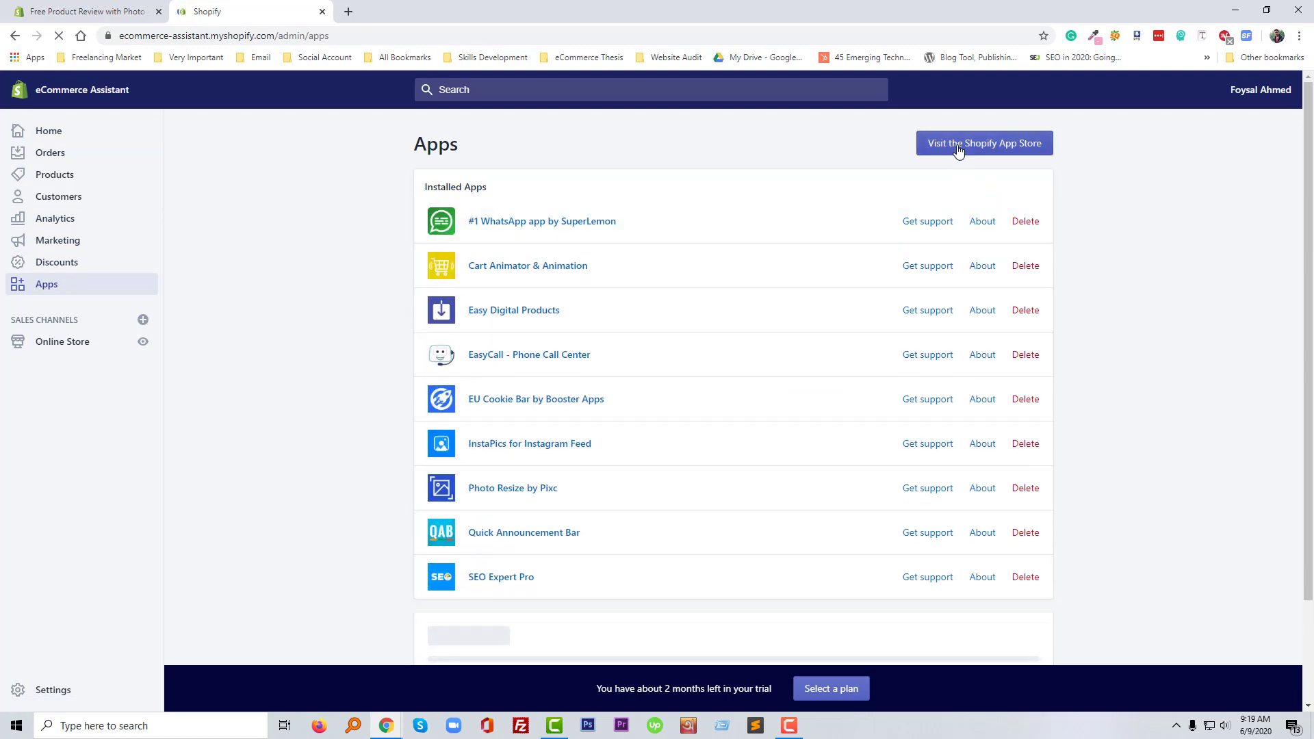
pyautogui.click(1027, 146)
pyautogui.click(88, 9)
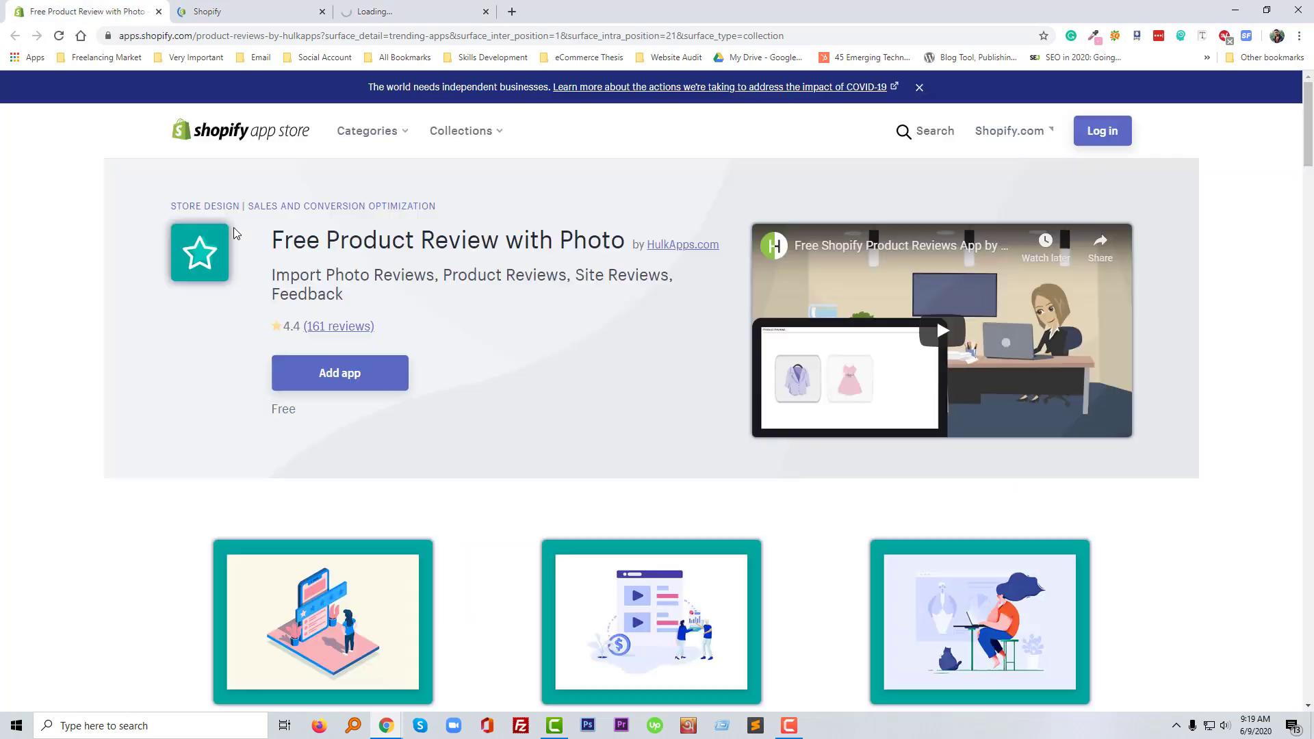
pyautogui.moveTo(278, 243); pyautogui.dragTo(363, 243)
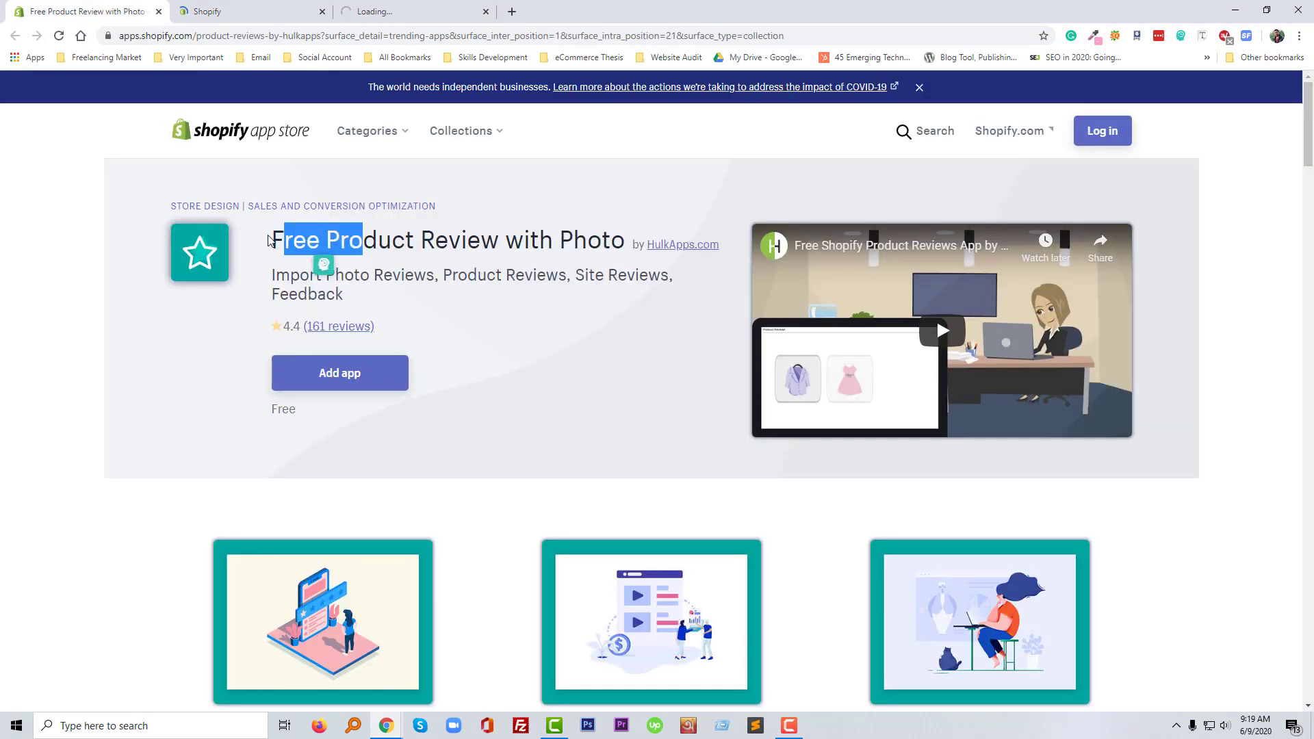
pyautogui.moveTo(272, 241); pyautogui.dragTo(420, 242)
pyautogui.moveTo(542, 248); pyautogui.dragTo(634, 252)
pyautogui.hotkey('ctrl', 'c')
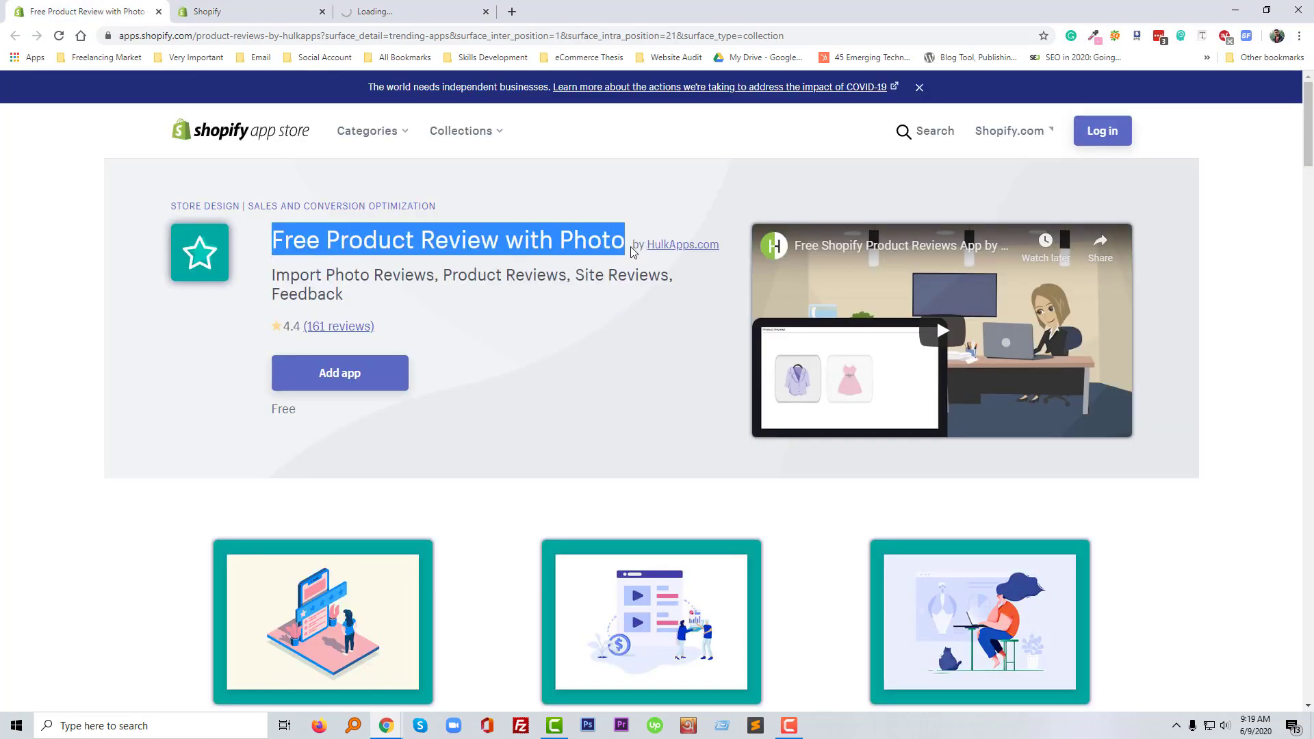
pyautogui.click(397, 10)
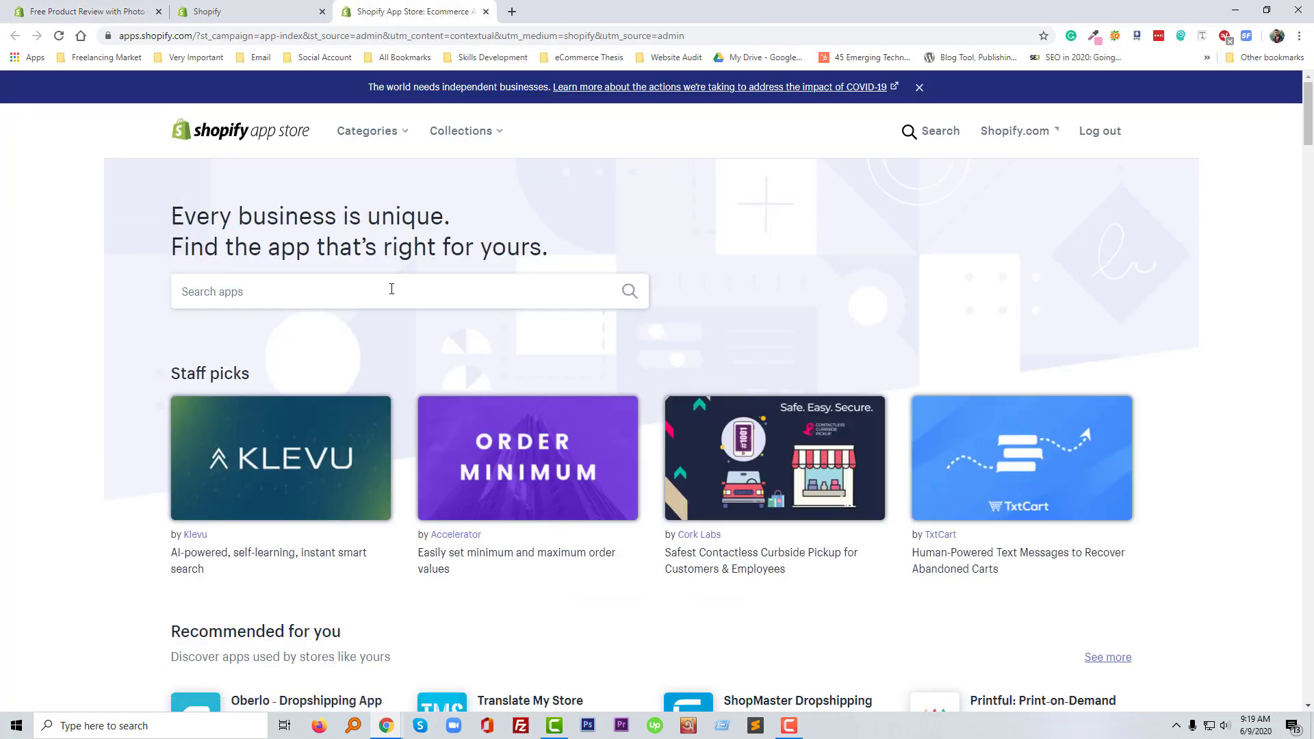
pyautogui.click(390, 292)
pyautogui.hotkey('ctrl', 'v')
pyautogui.click(627, 292)
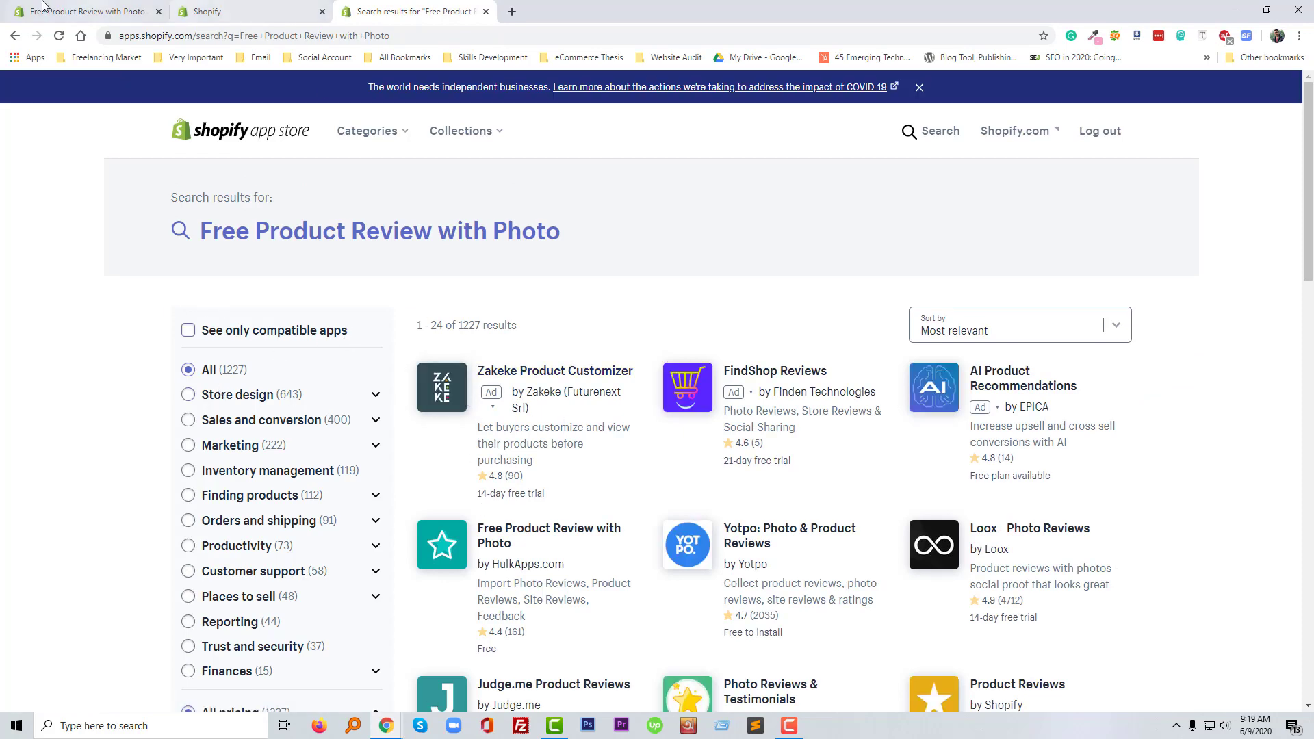
# - Open the HulkApps Free Product Review with Photo listing from the results and install the app on the eCommerce Assistant store
pyautogui.click(76, 12)
pyautogui.click(411, 12)
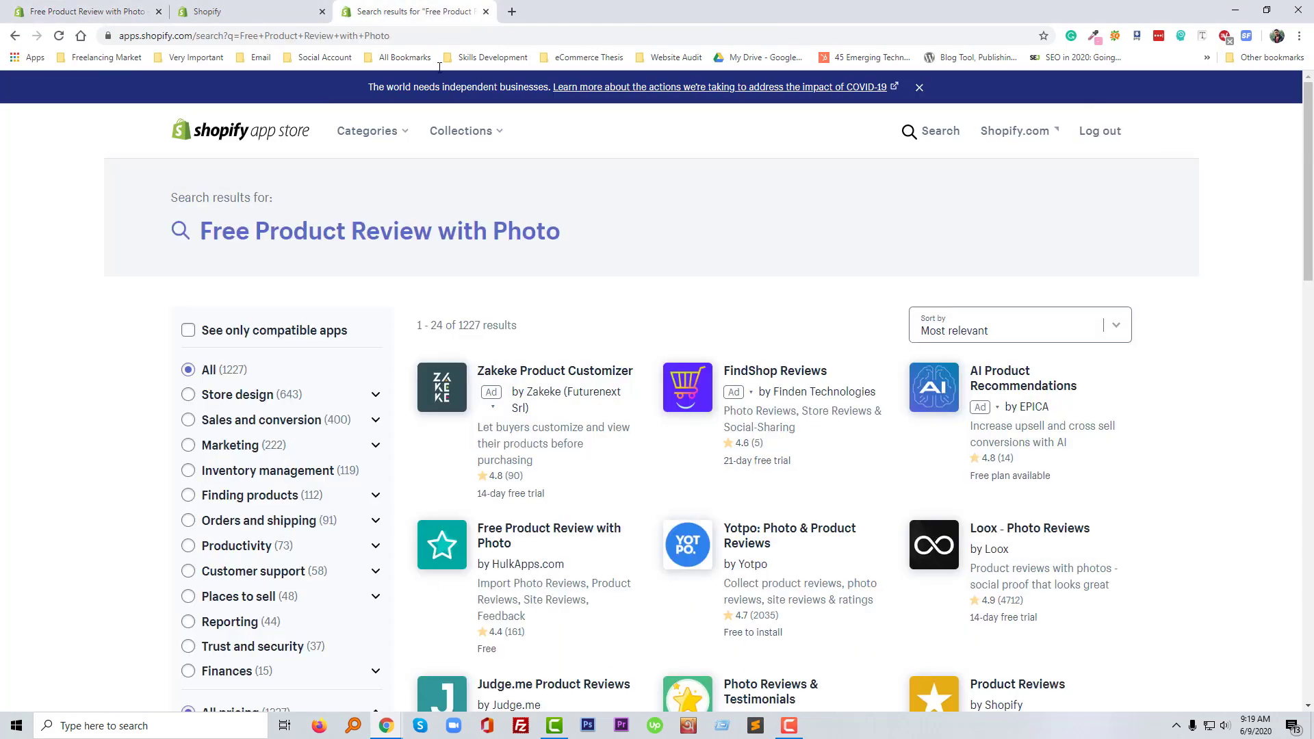
pyautogui.scroll(-3, 651, 454)
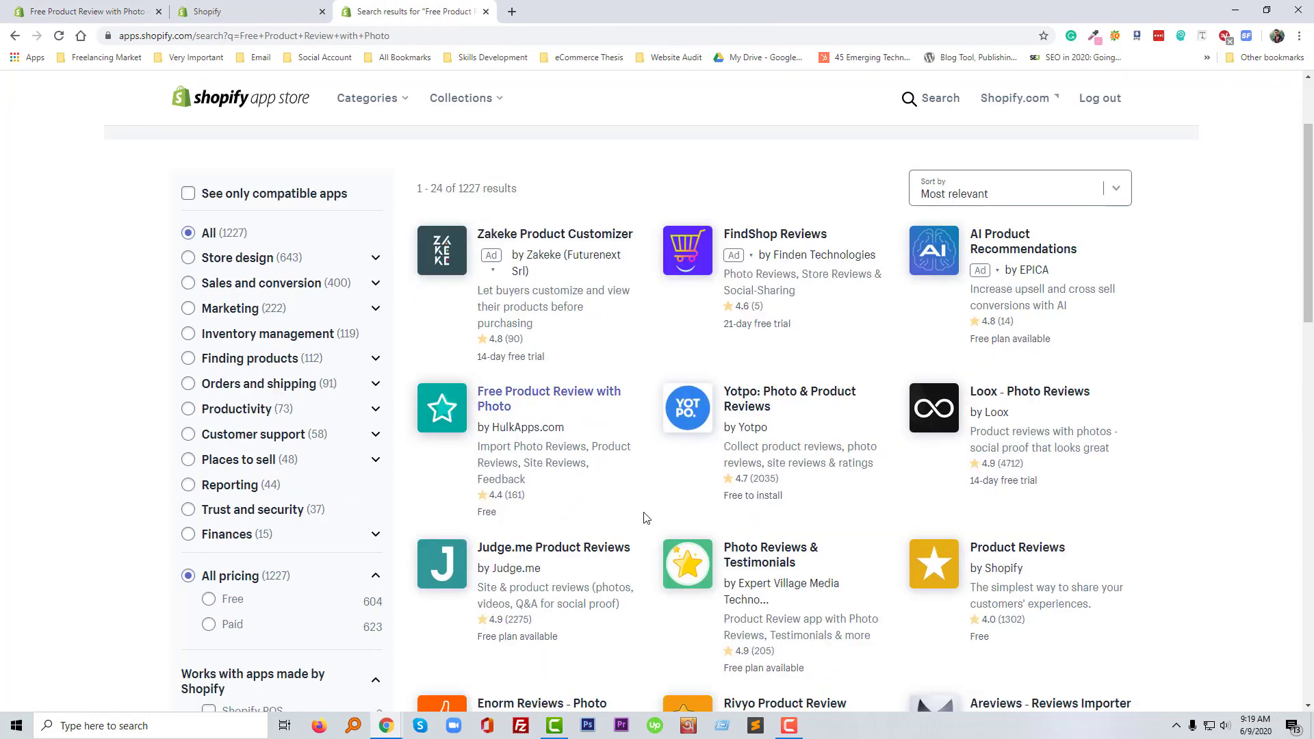
pyautogui.click(505, 406)
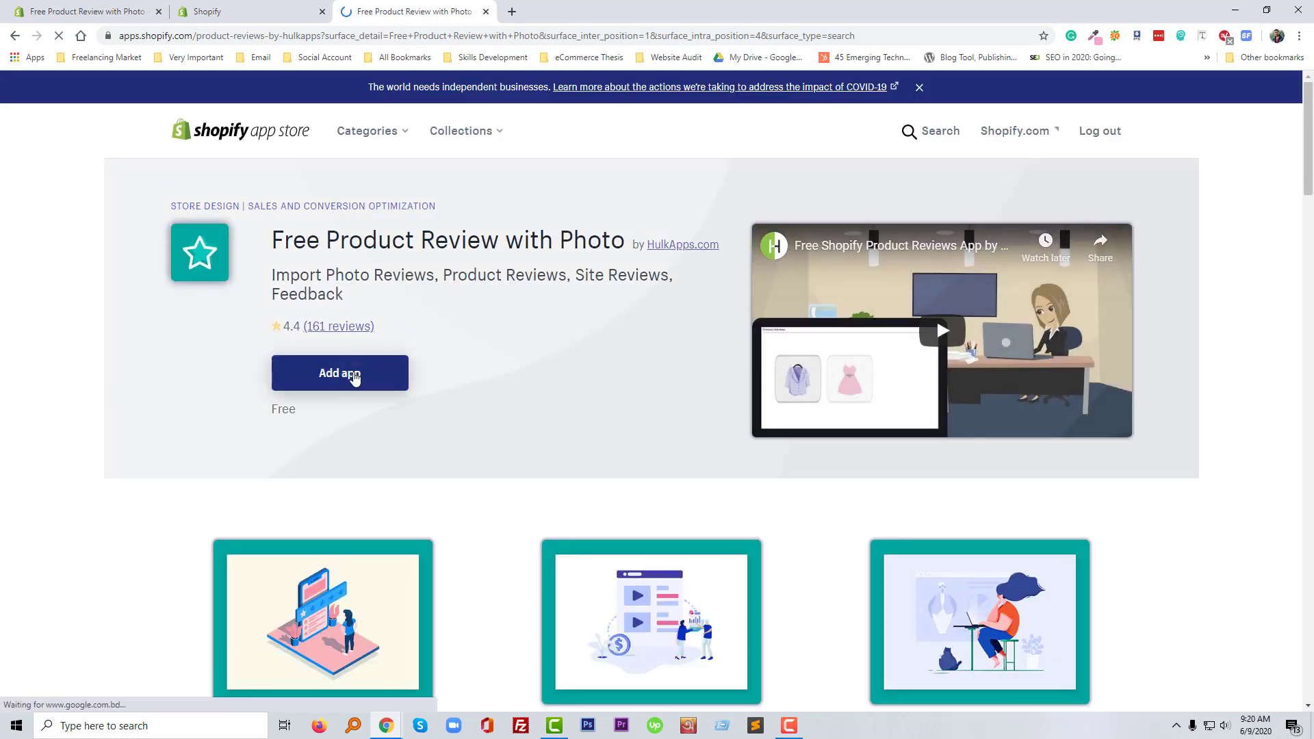
pyautogui.click(353, 378)
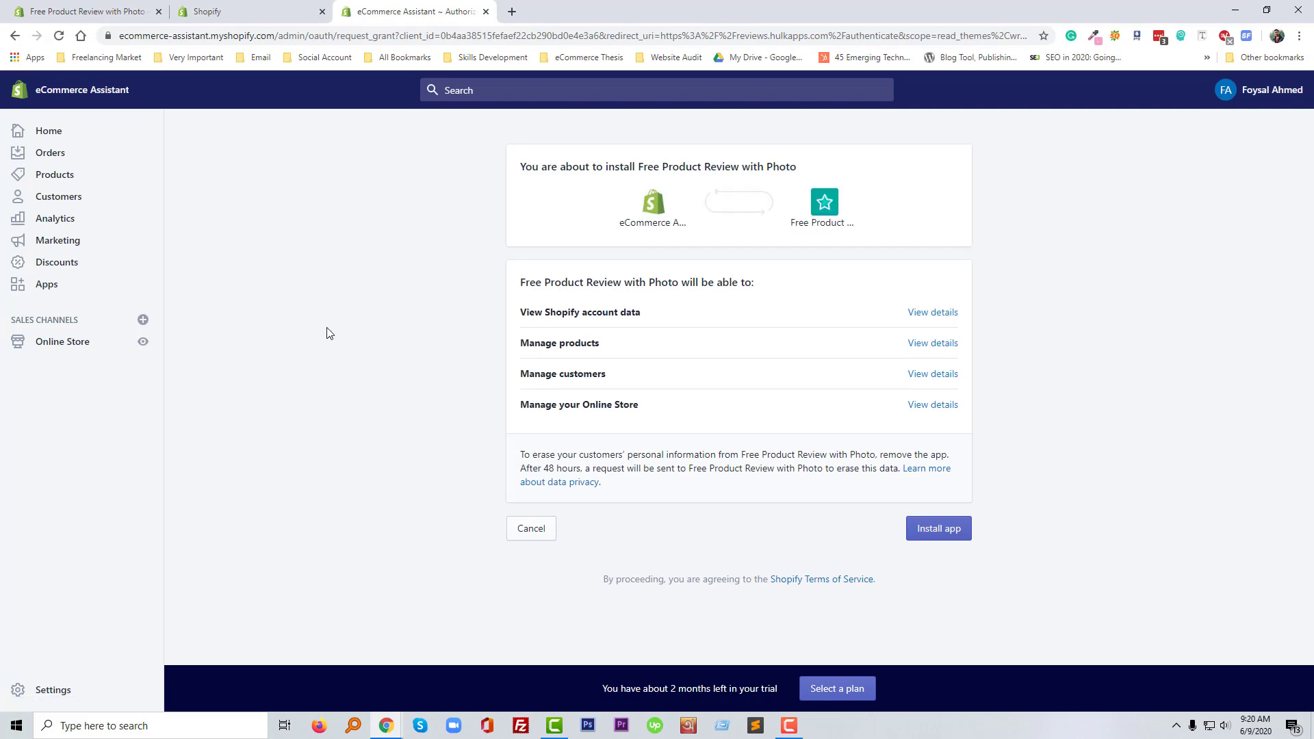
pyautogui.click(938, 537)
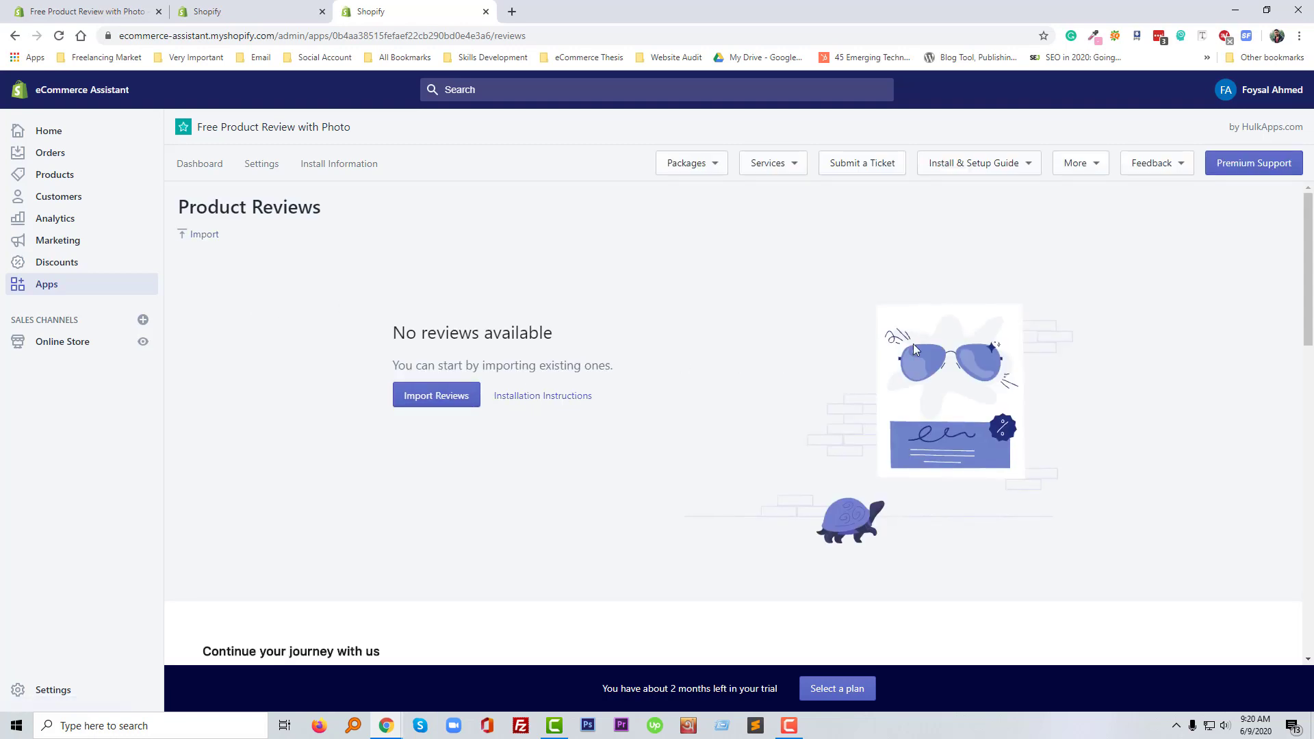
# - Look over the app's Product Reviews dashboard, then open its installation instructions and review the added snippets and product page snippet sections
pyautogui.scroll(-8, 519, 445)
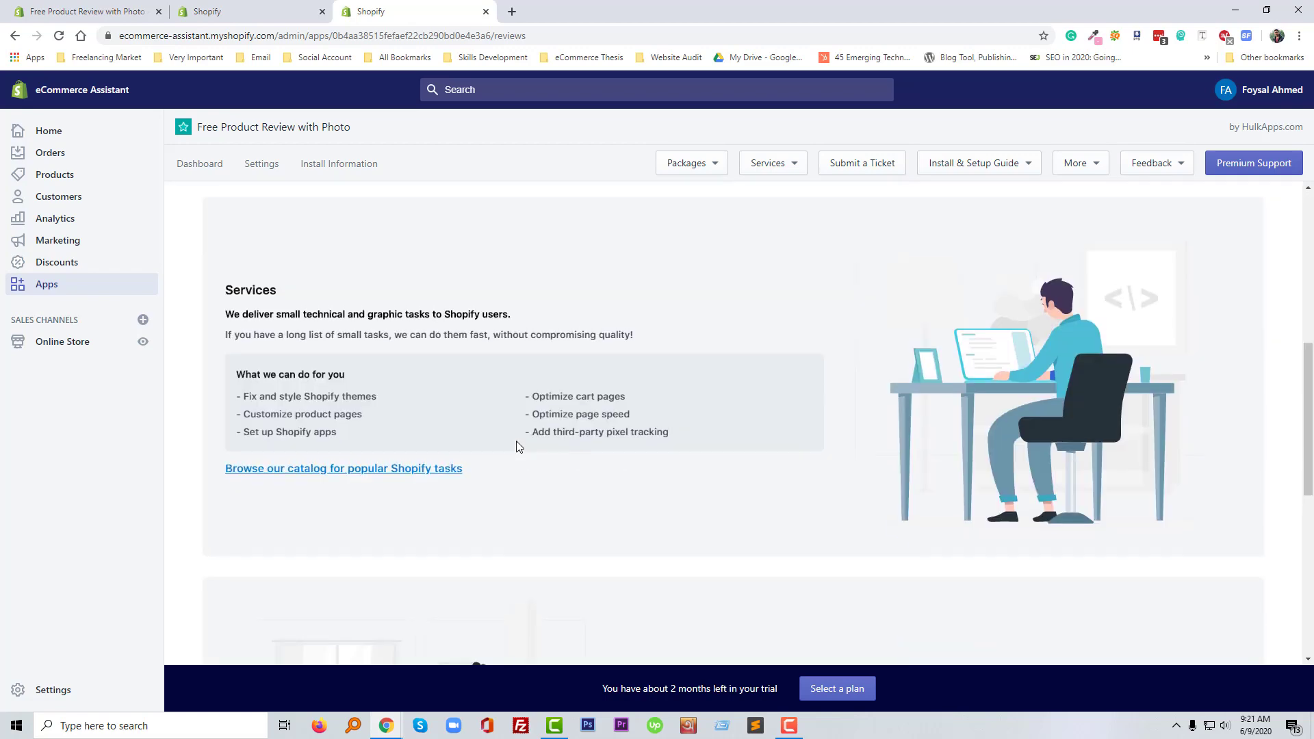
pyautogui.scroll(9, 517, 445)
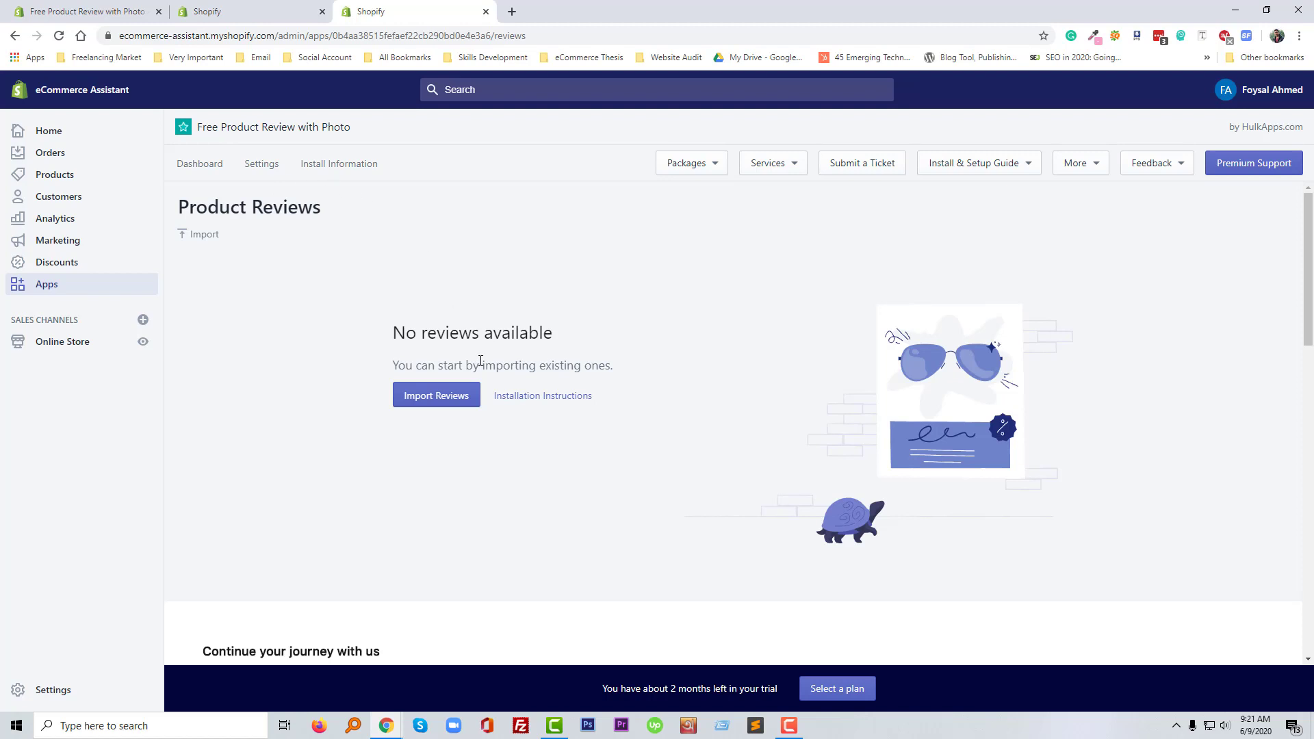
pyautogui.click(572, 398)
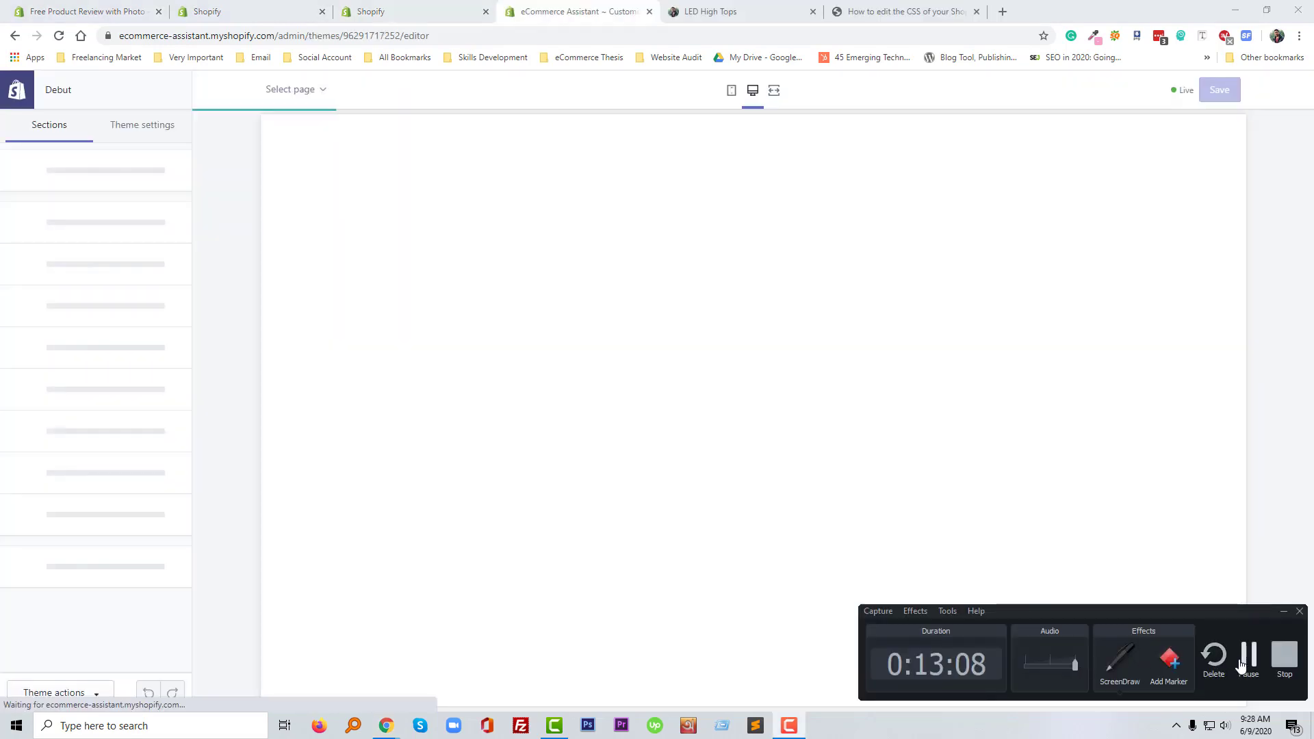
pyautogui.click(1247, 657)
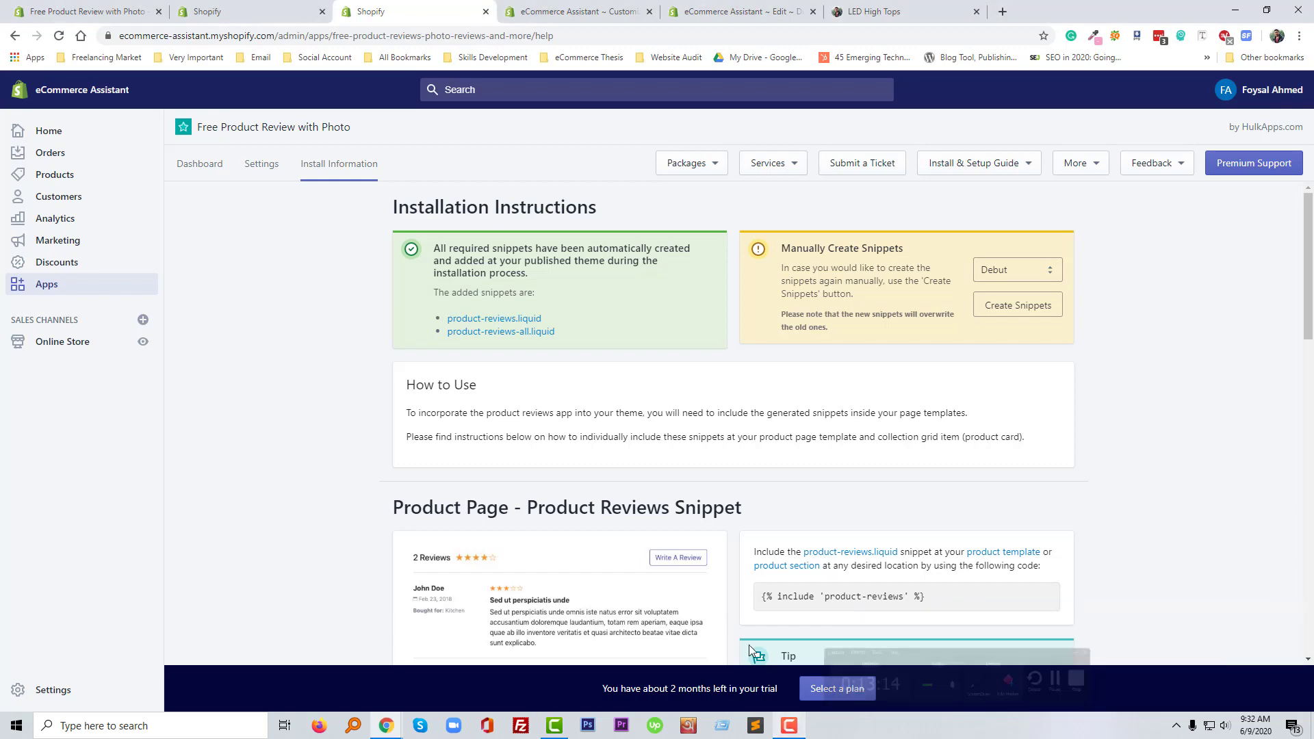
pyautogui.scroll(-3, 655, 455)
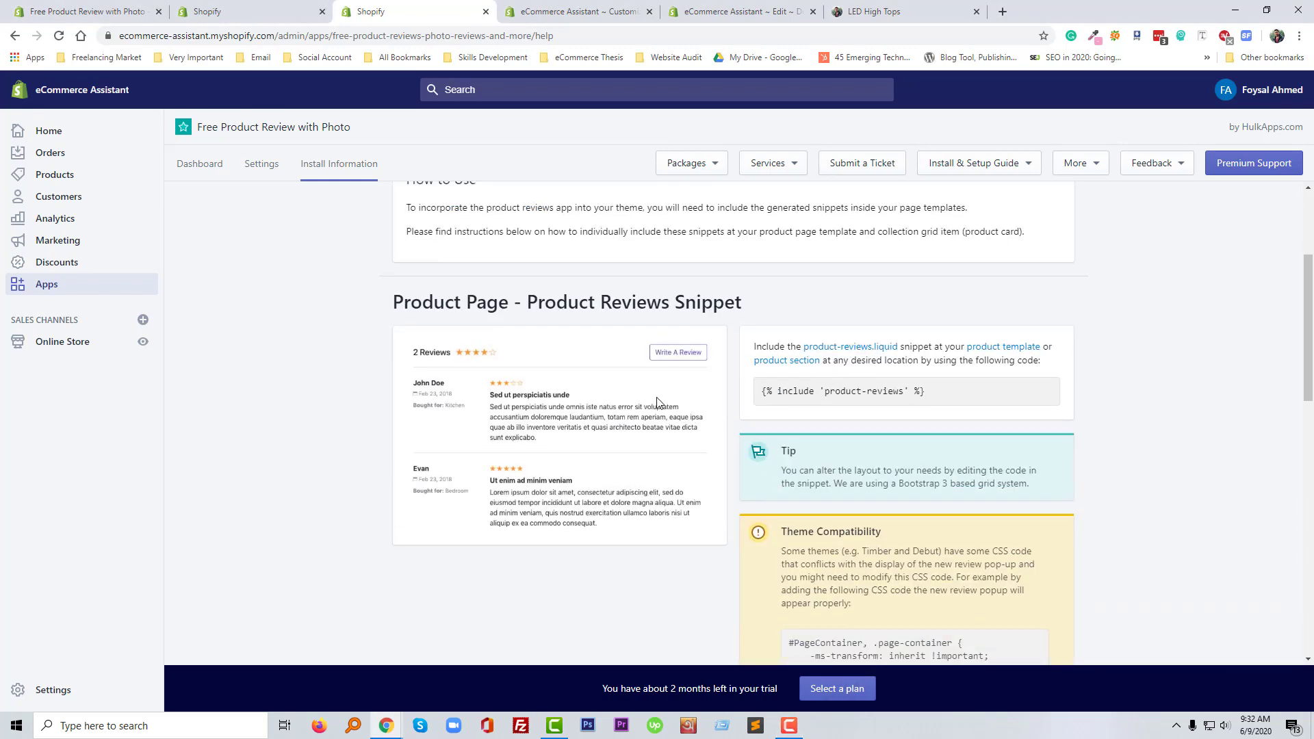
pyautogui.scroll(3, 736, 455)
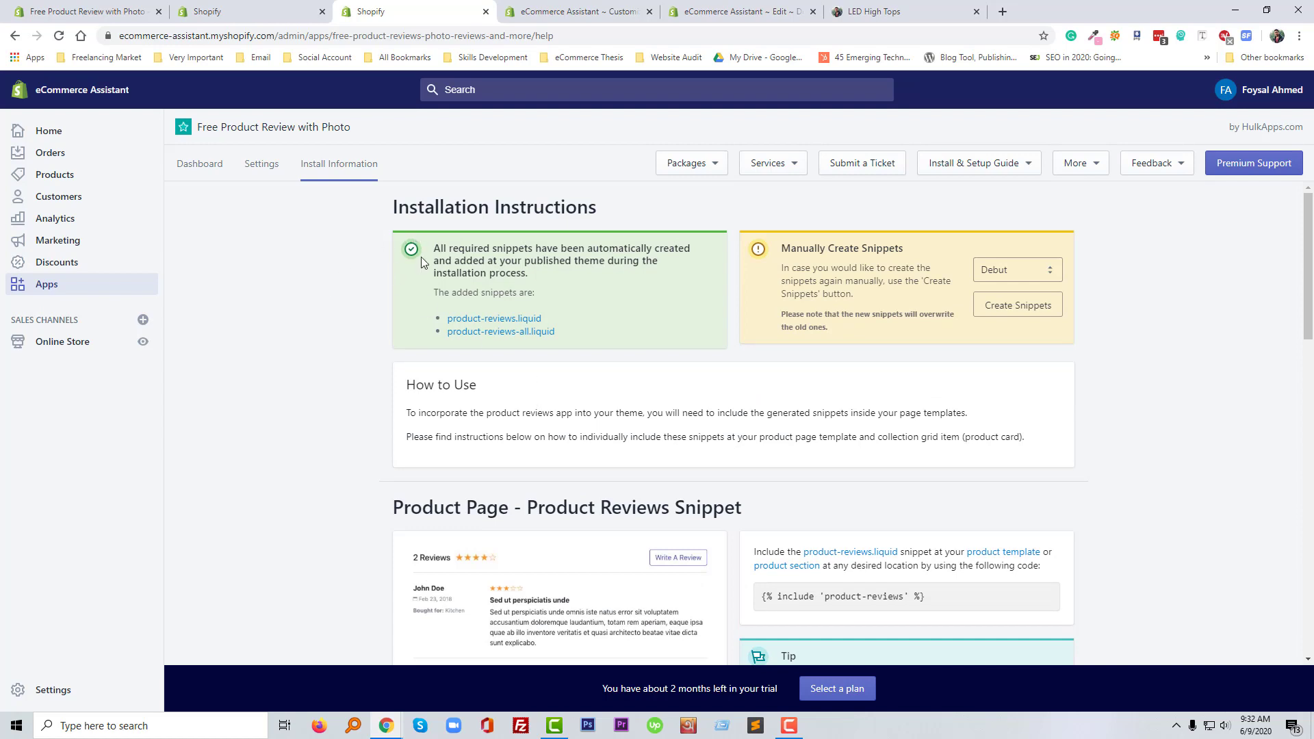
pyautogui.scroll(-1, 573, 325)
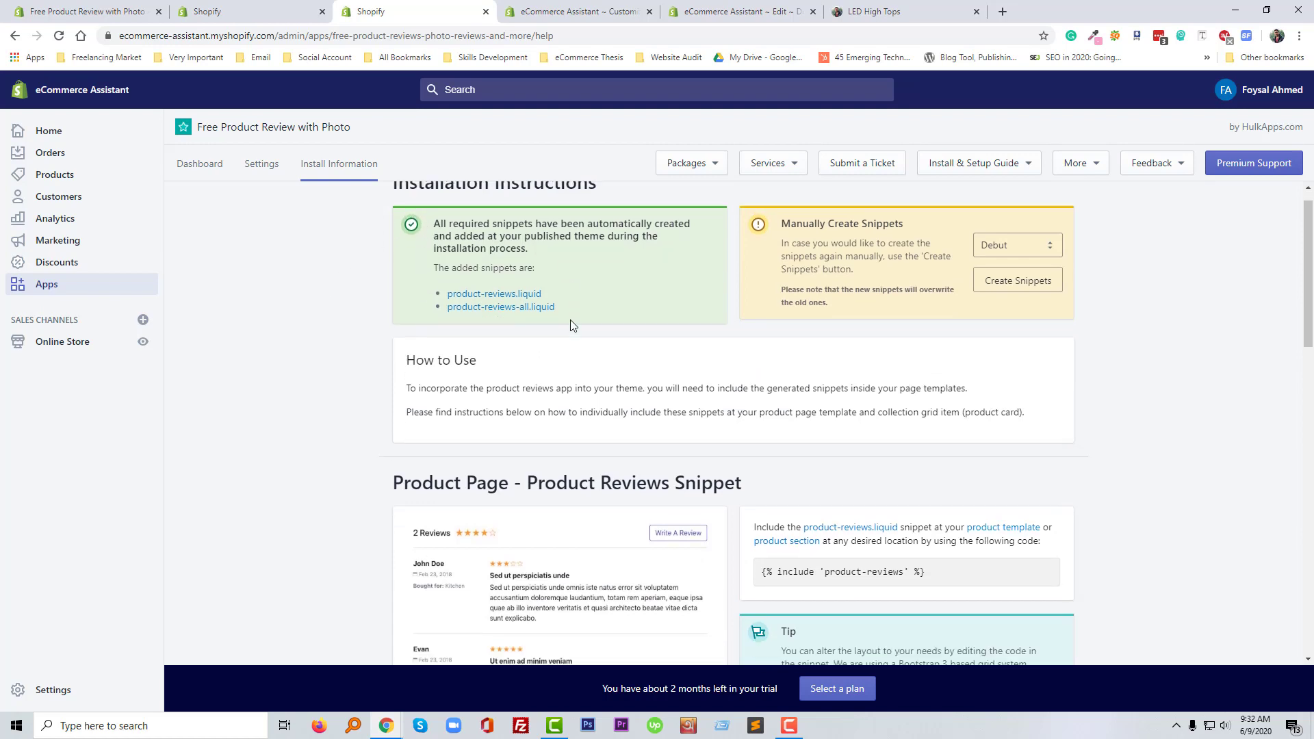
# - Copy the {% include 'product-reviews' %} code from the Product Reviews Snippet instructions and open the linked product template in a new tab
pyautogui.scroll(1, 574, 328)
pyautogui.scroll(-4, 813, 440)
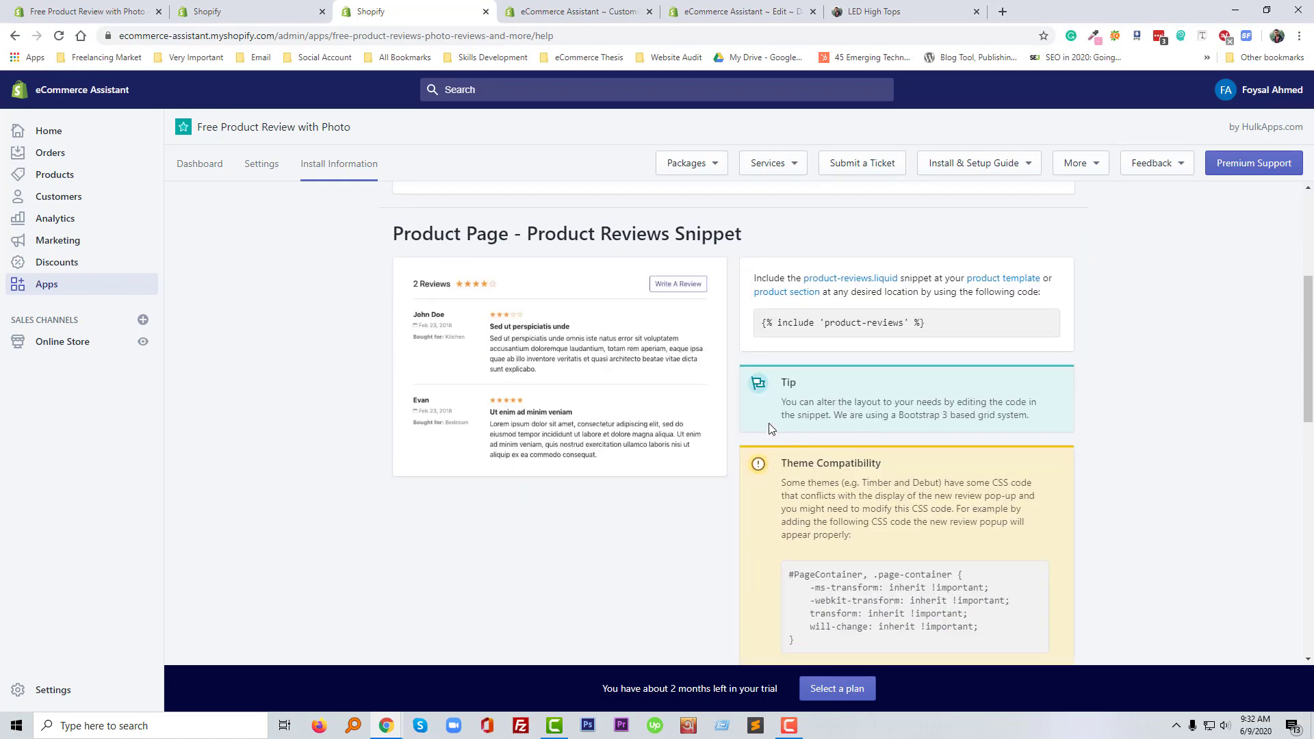
pyautogui.moveTo(931, 333); pyautogui.dragTo(776, 327)
pyautogui.rightClick(776, 326)
pyautogui.click(800, 333)
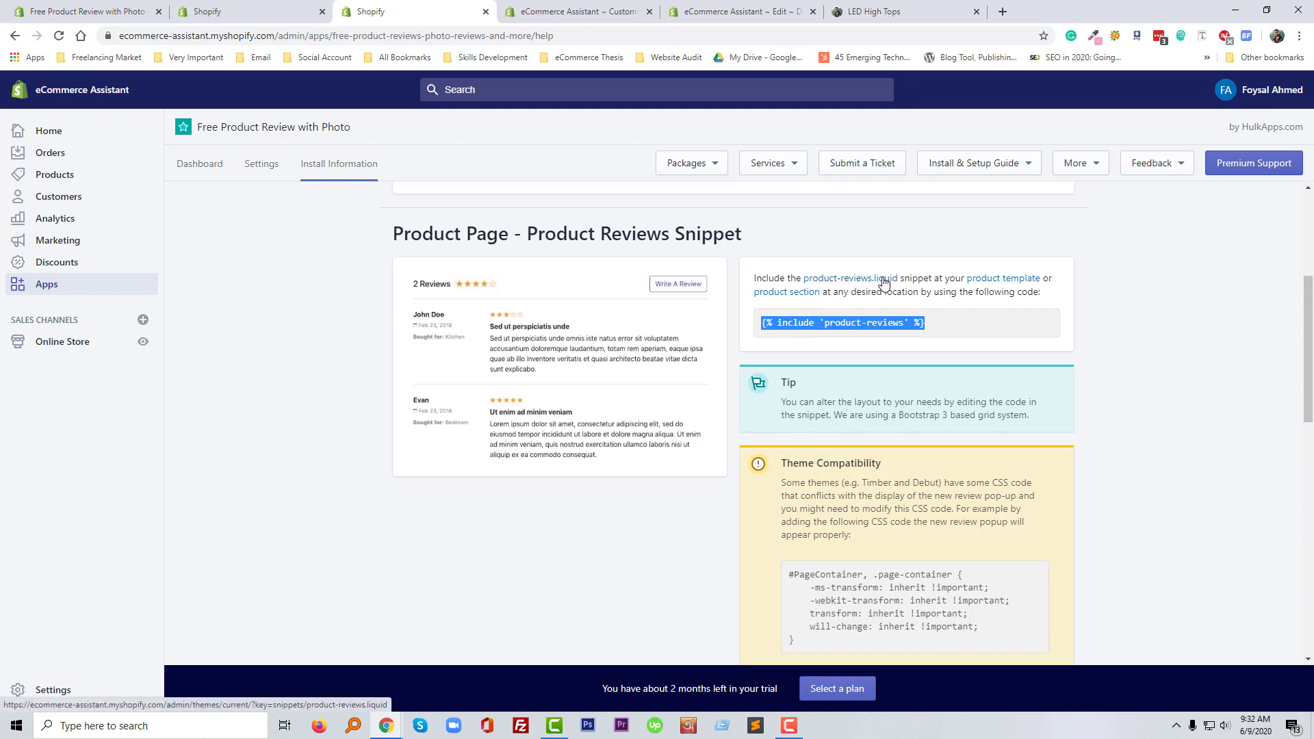
pyautogui.keyDown('ctrl'); pyautogui.click(1002, 279); pyautogui.keyUp('ctrl')
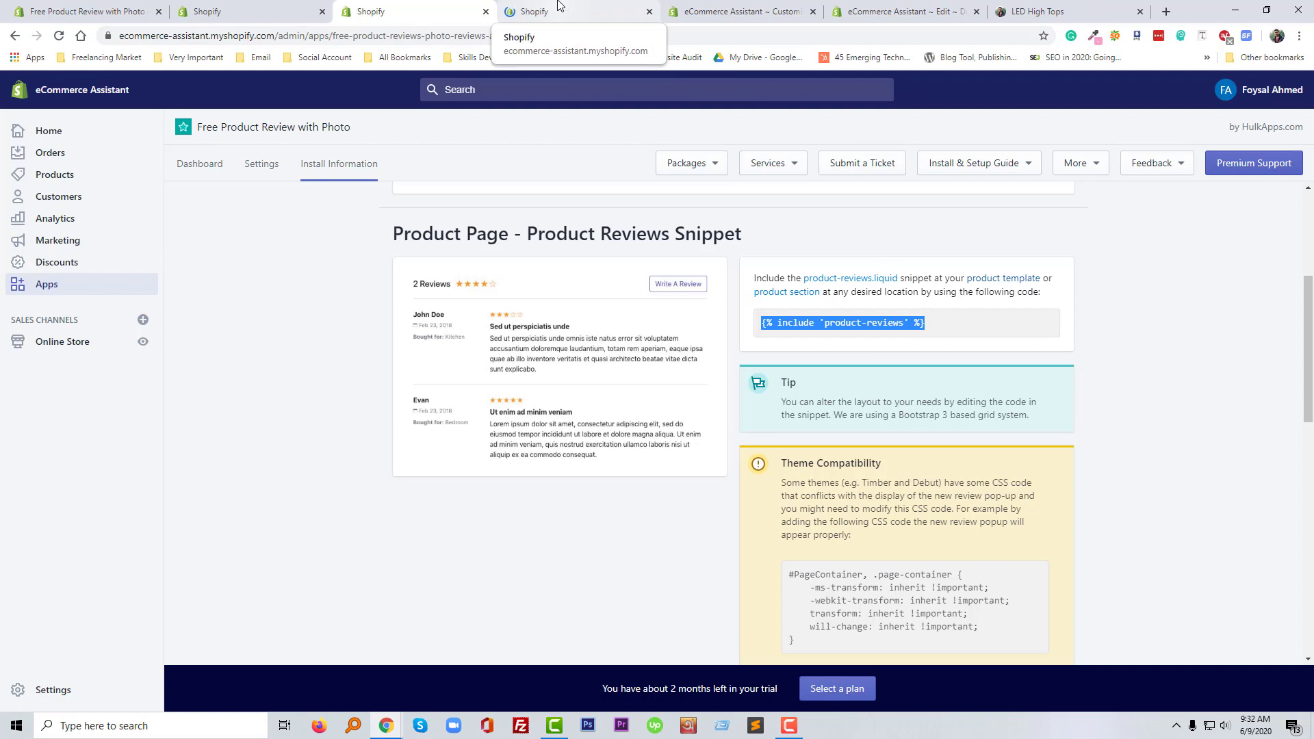
# - Switch to the new Debut code editor tab and show the product.liquid template
pyautogui.click(557, 9)
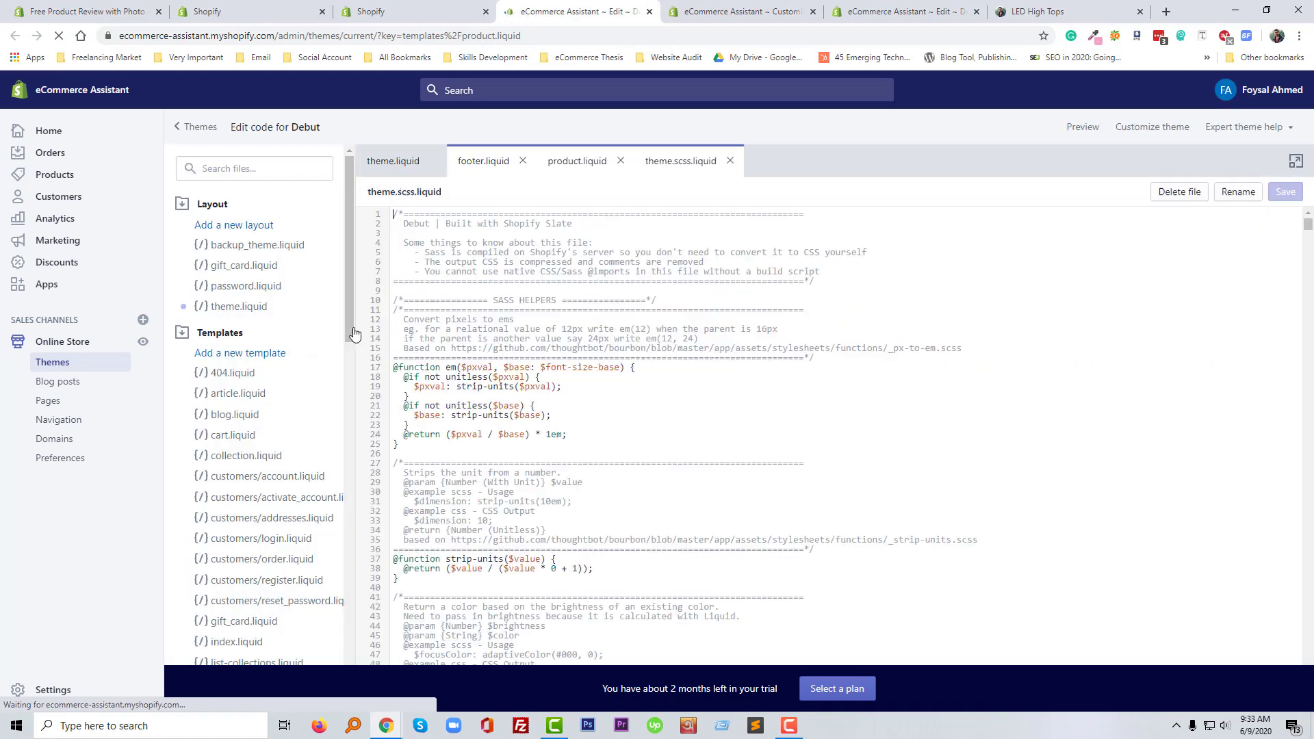
pyautogui.scroll(-20, 544, 467)
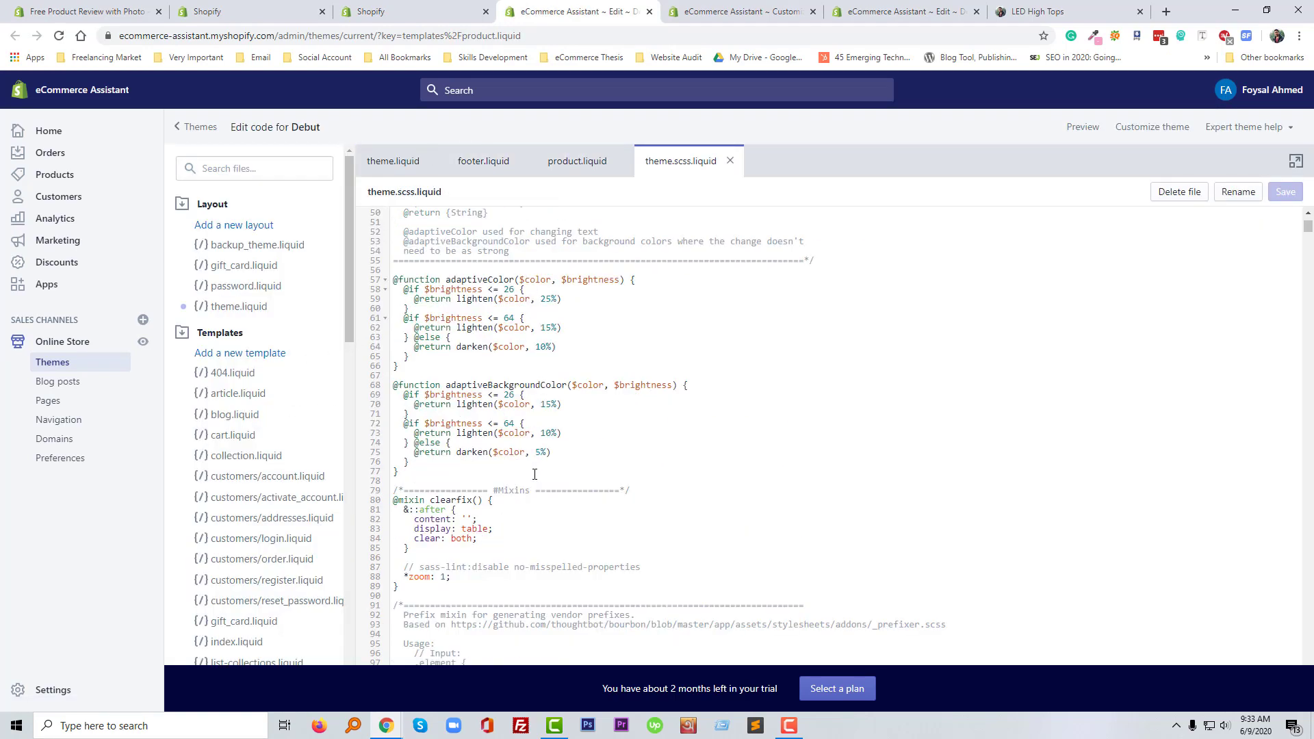
pyautogui.scroll(-15, 532, 485)
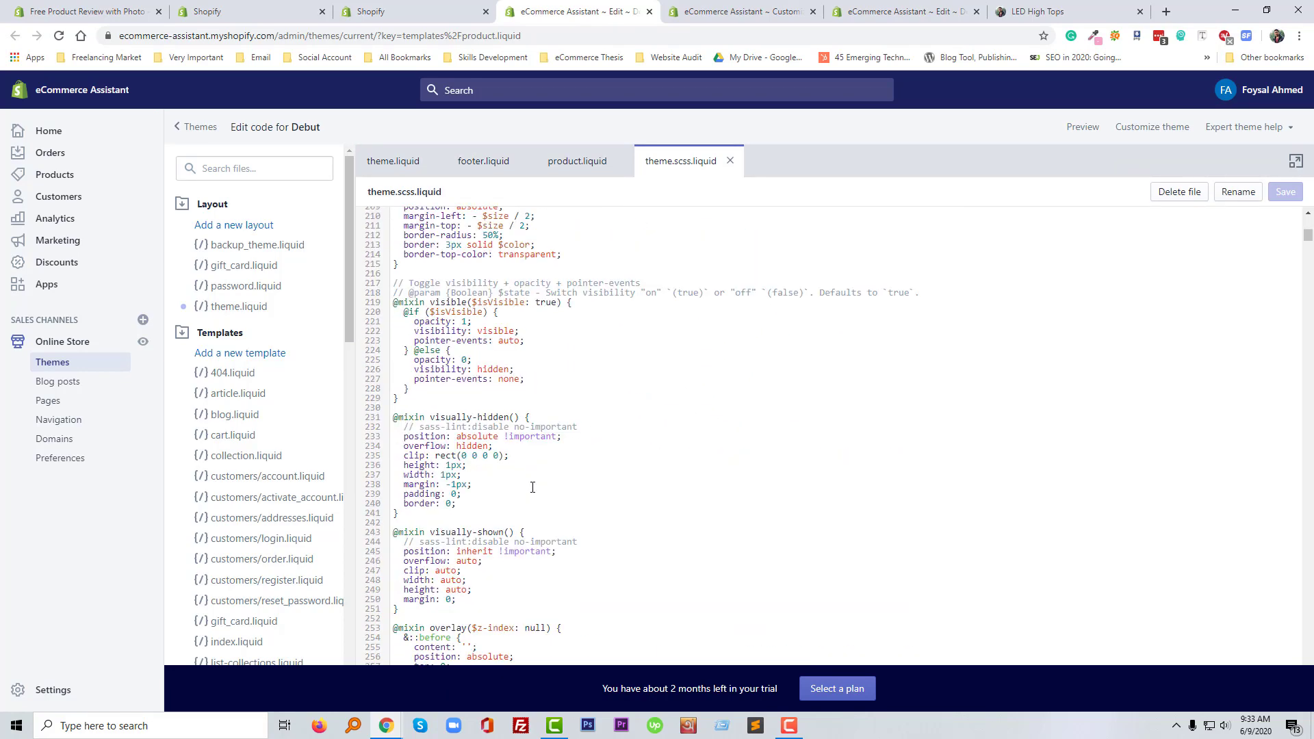
pyautogui.scroll(20, 1028, 506)
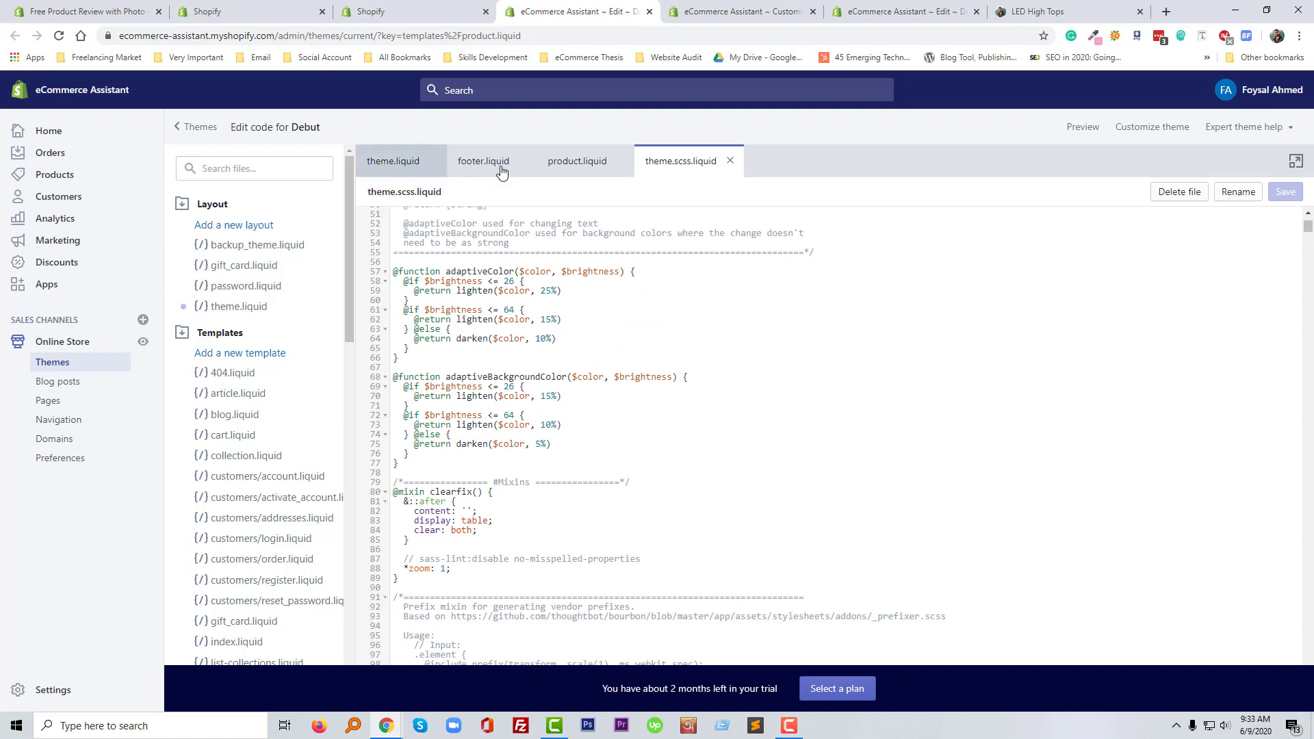
pyautogui.click(577, 163)
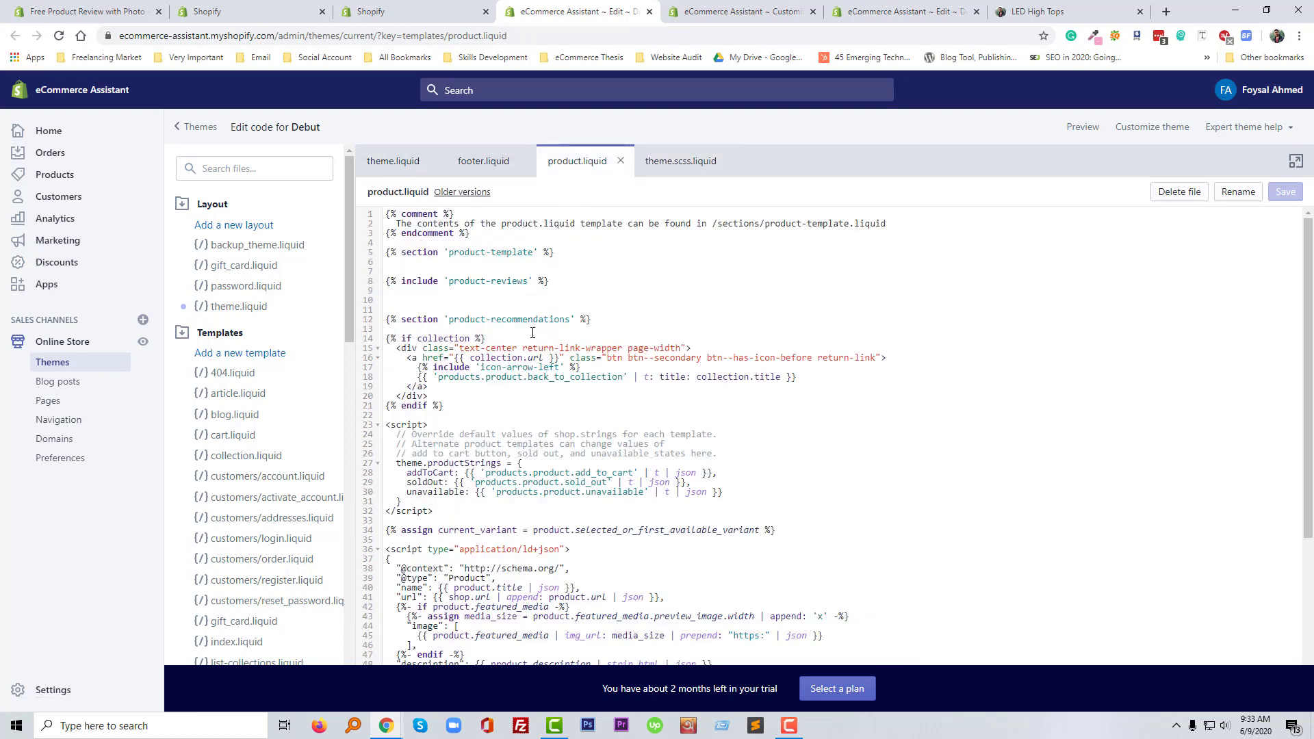
# - Replace the existing product-reviews include between the product-template and product-recommendations sections with the copied {% include 'product-reviews' %} code, and save product.liquid
pyautogui.click(506, 299)
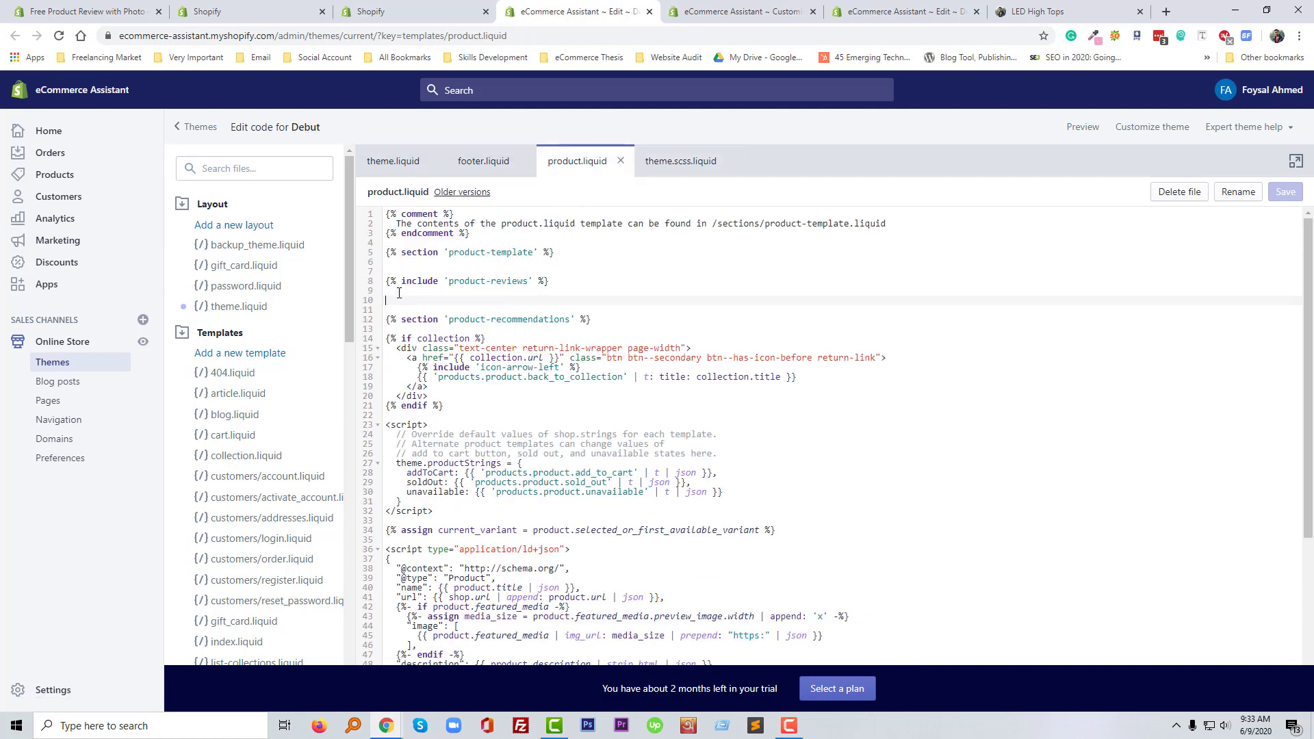
pyautogui.hotkey('shift', 'Up')
pyautogui.hotkey('shift', 'Up')
pyautogui.press('BackSpace')
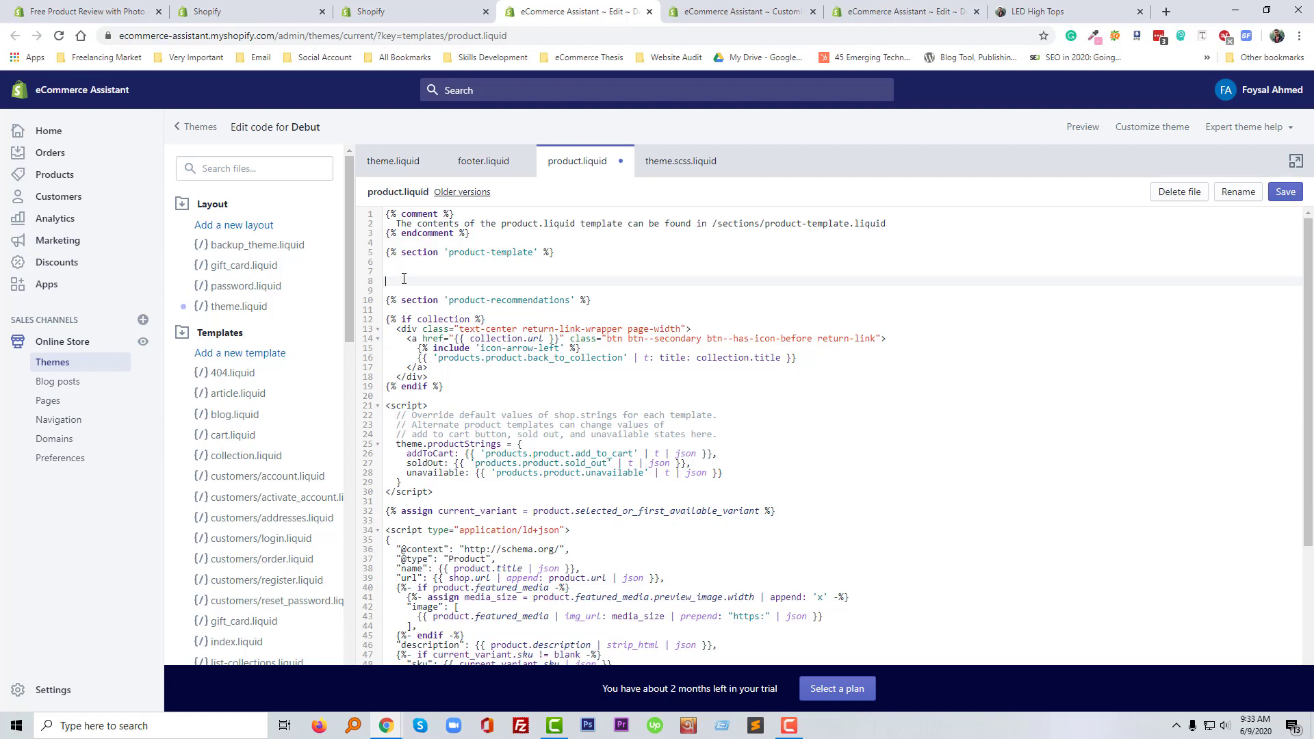
pyautogui.hotkey('ctrl', 'v')
pyautogui.click(1276, 200)
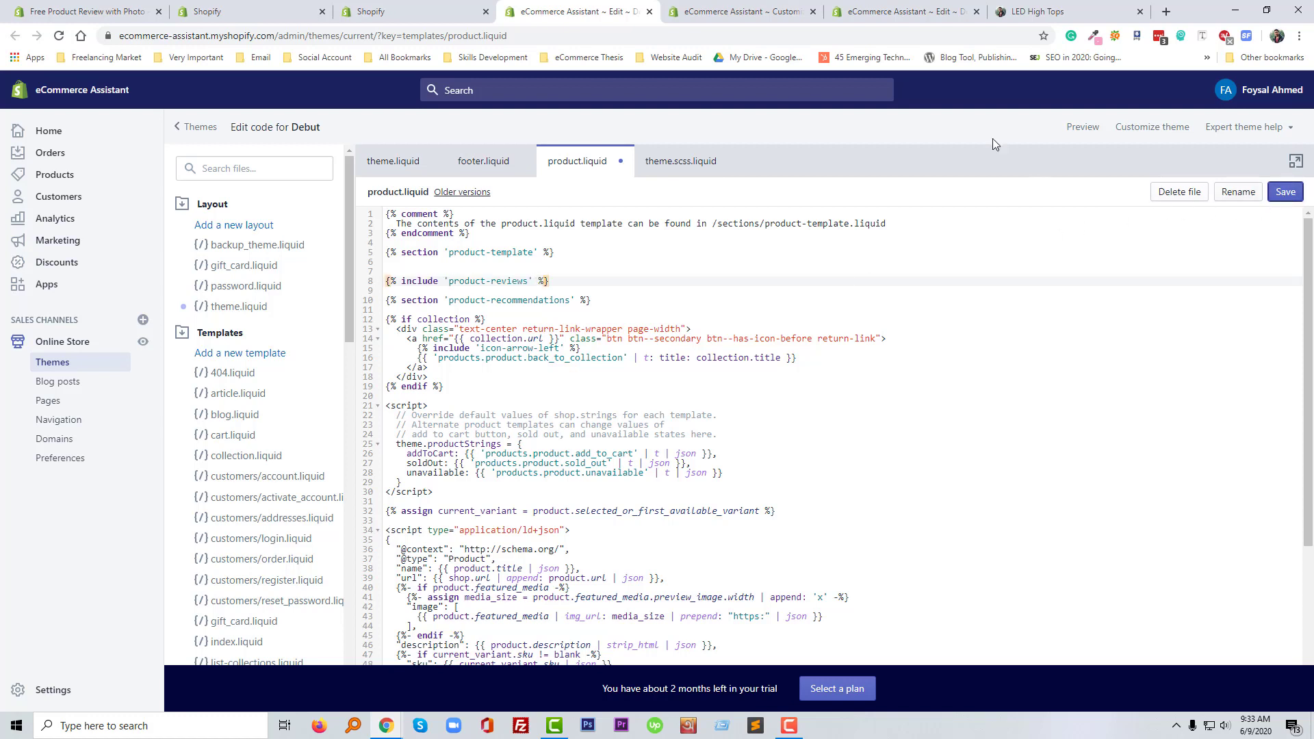
# - View the online store and open the LED High Tops product page to check its review section
pyautogui.click(144, 344)
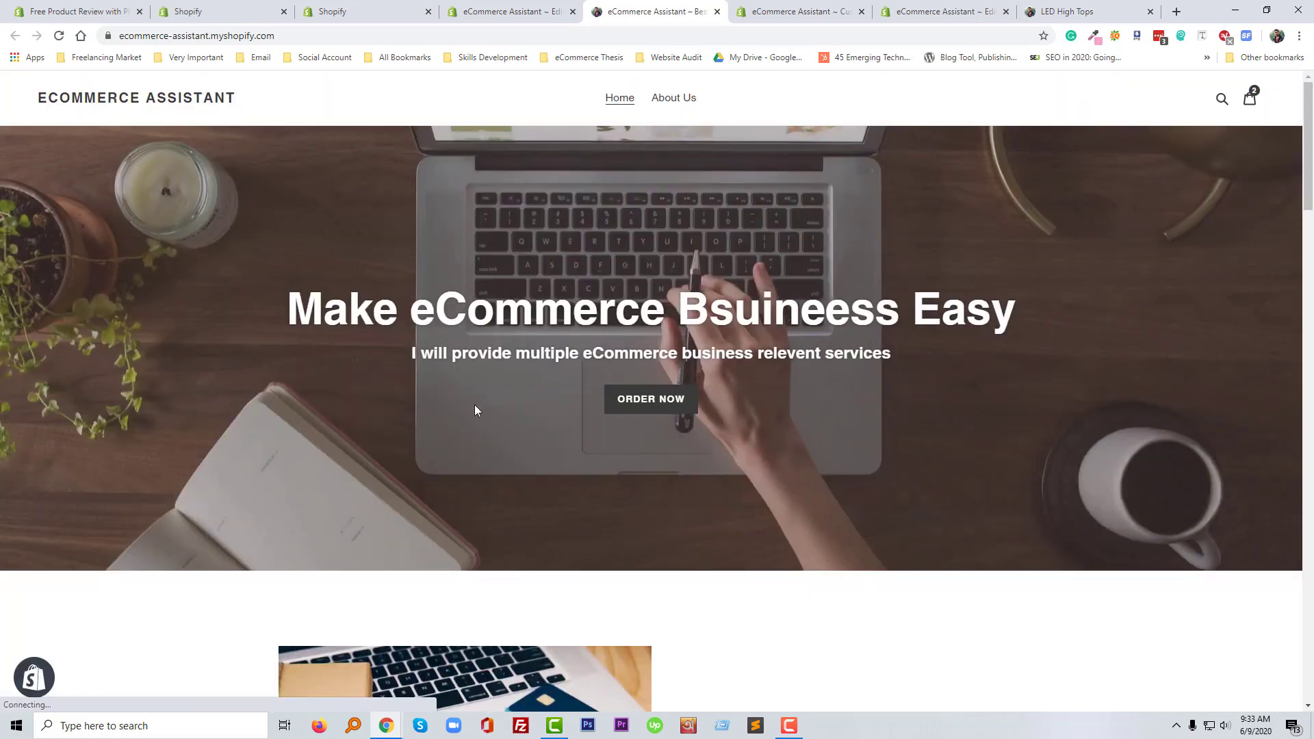
pyautogui.scroll(-15, 474, 404)
pyautogui.scroll(-3, 458, 433)
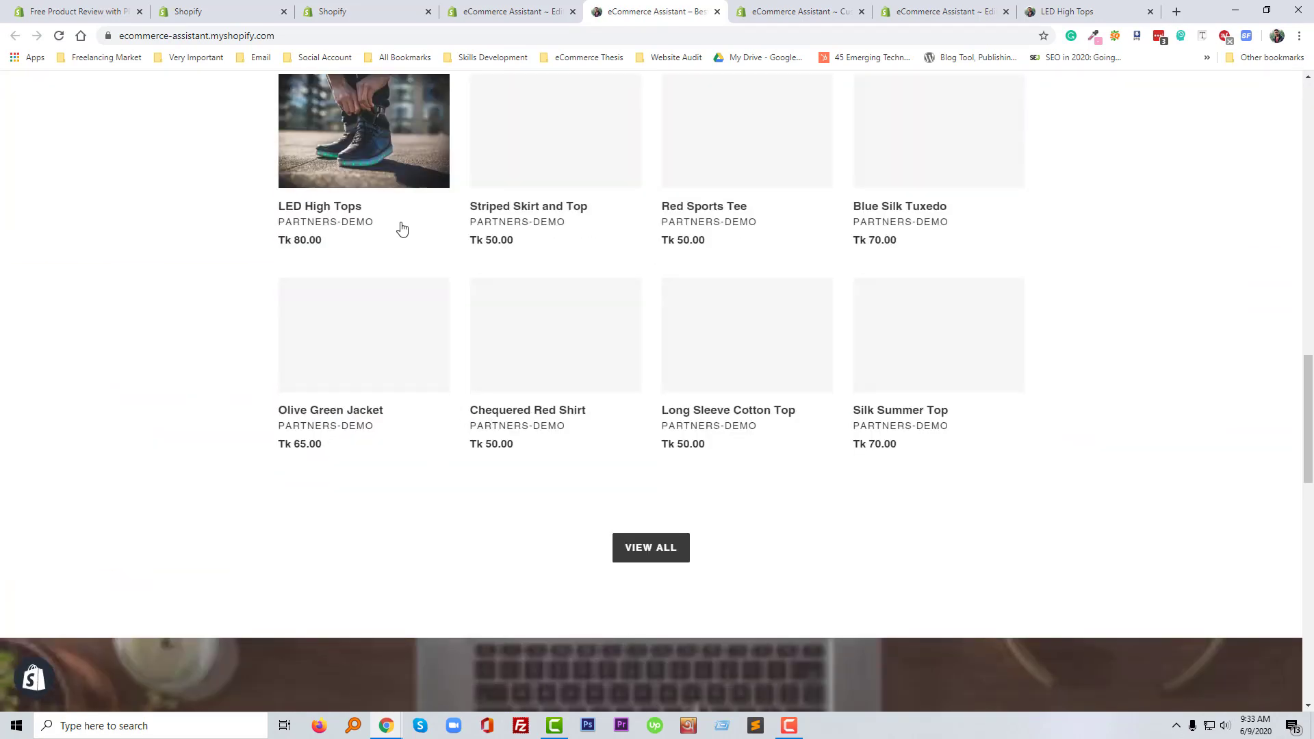
pyautogui.click(344, 225)
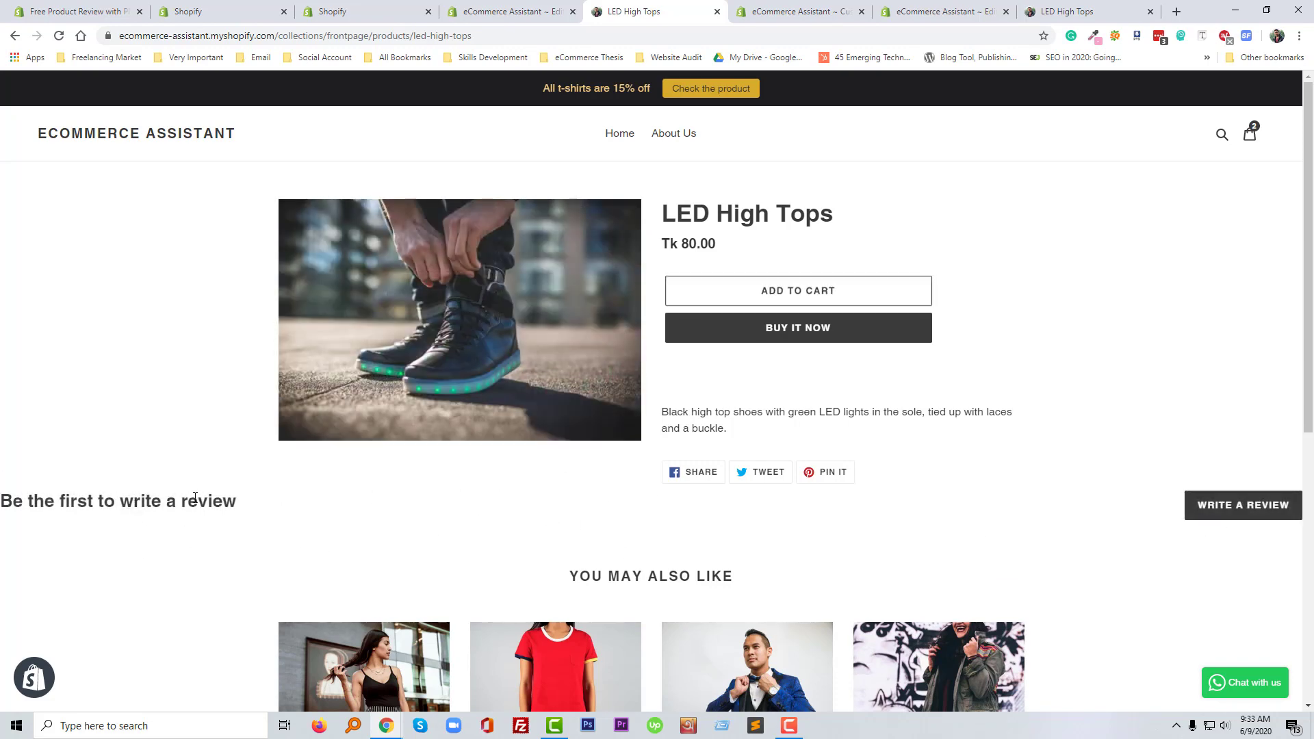
# - Return to the review app's installation instructions and copy the #PageContainer, .page-container CSS from the Theme Compatibility note
pyautogui.click(499, 12)
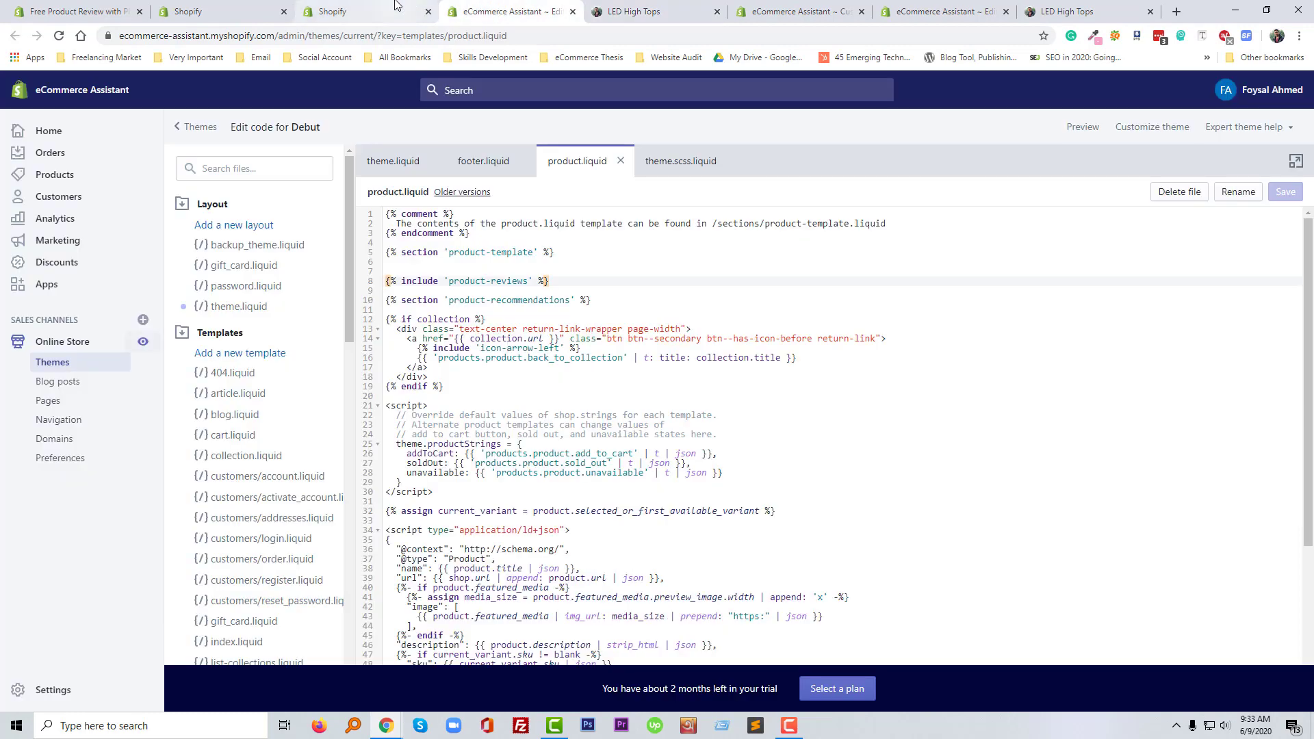
pyautogui.click(797, 12)
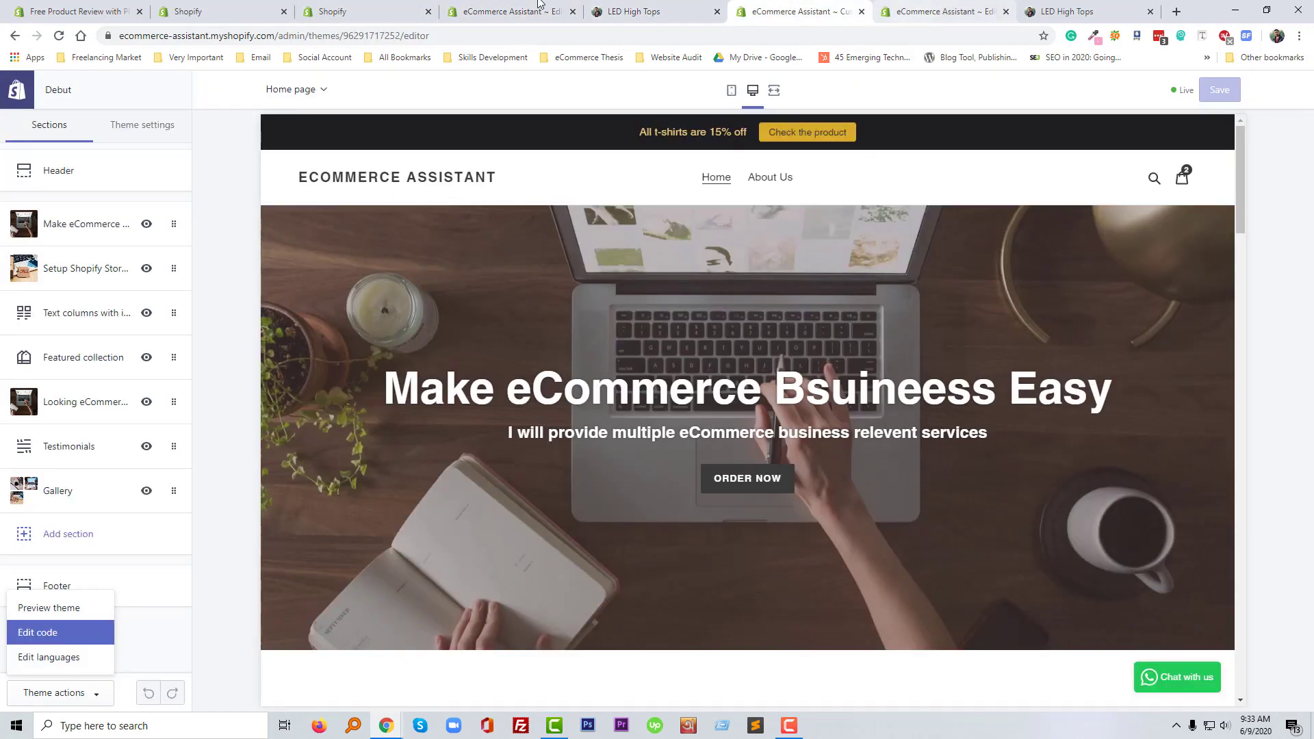
pyautogui.click(367, 11)
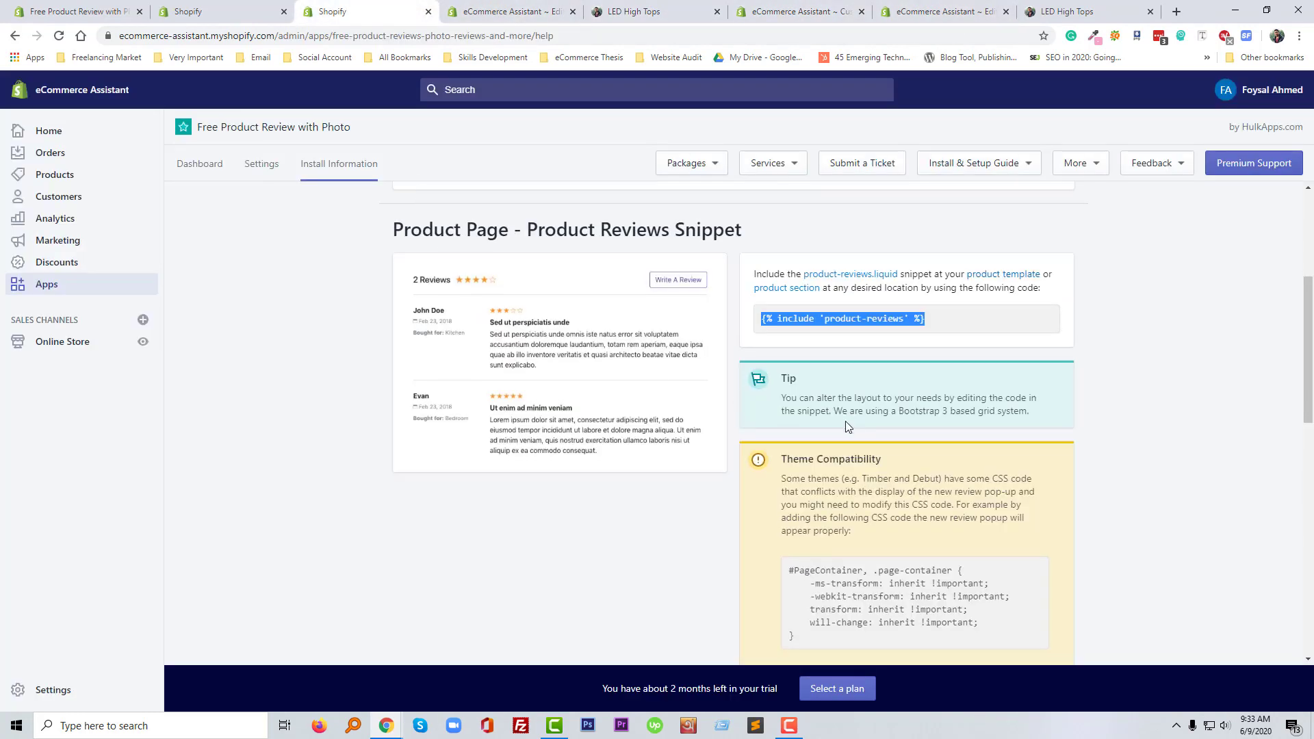
pyautogui.scroll(-2, 814, 526)
pyautogui.moveTo(796, 505); pyautogui.dragTo(788, 433)
pyautogui.rightClick(822, 430)
pyautogui.click(835, 441)
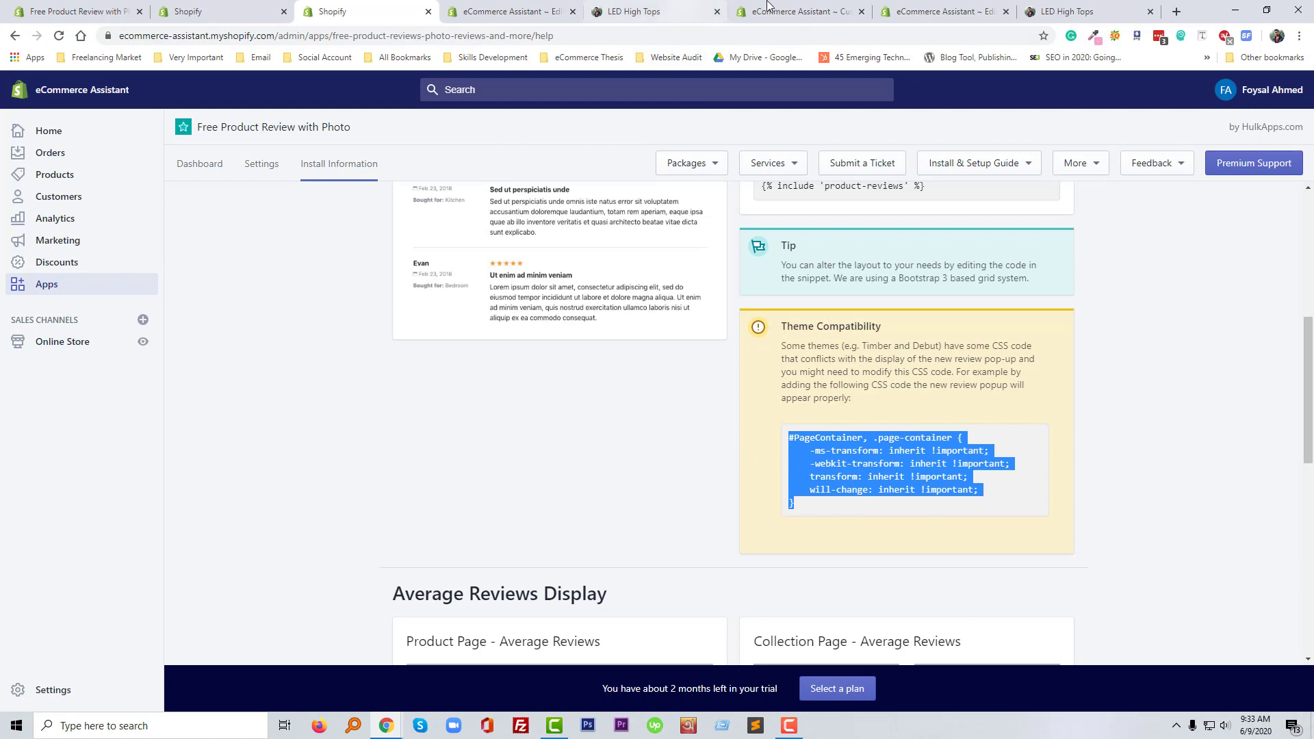
# - In the other Debut code editor tab, filter the theme files by "theme.scss" and open theme.scss.liquid
pyautogui.click(917, 12)
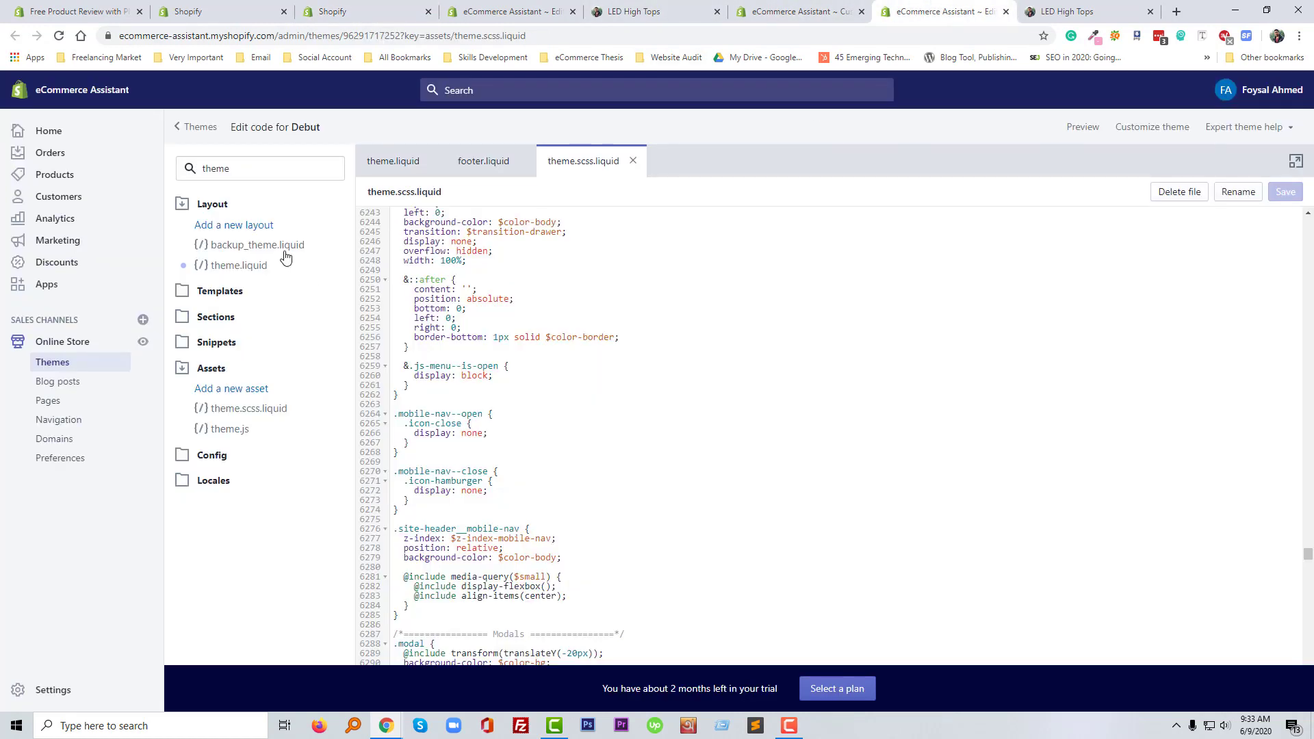
pyautogui.doubleClick(226, 171)
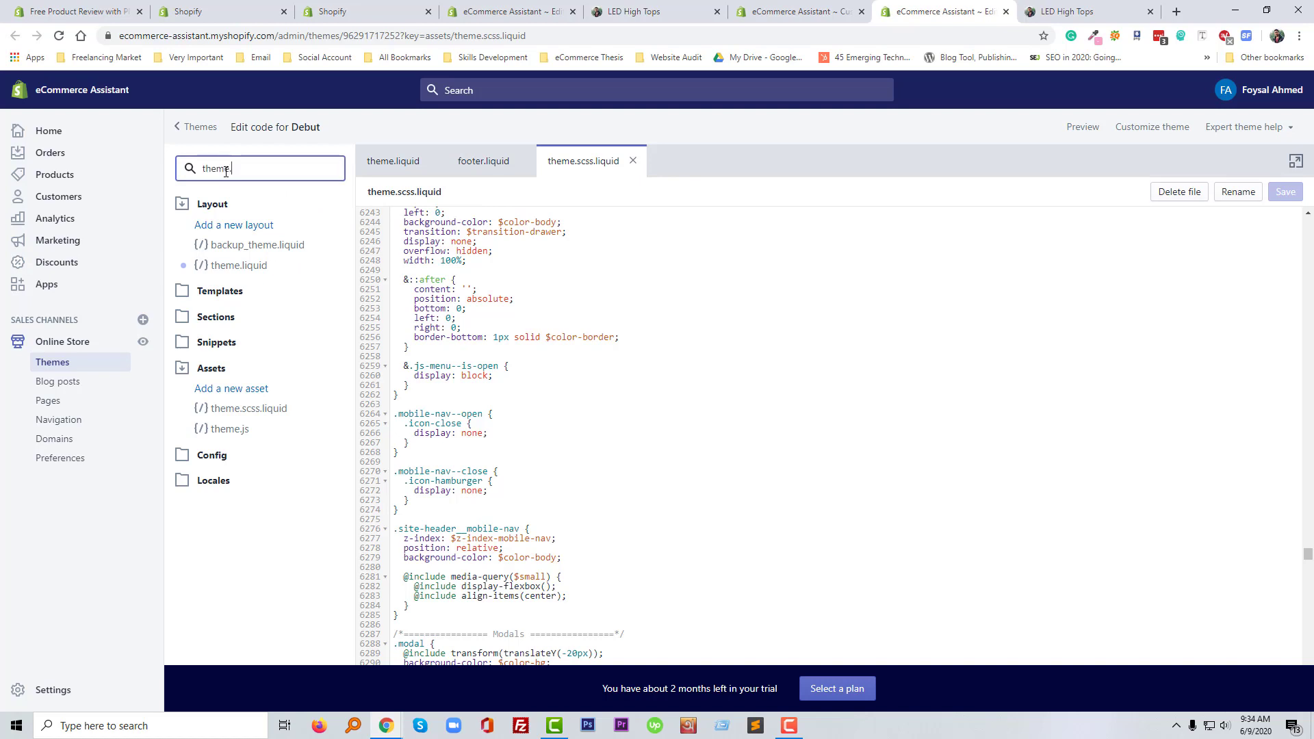
pyautogui.write('.scss')
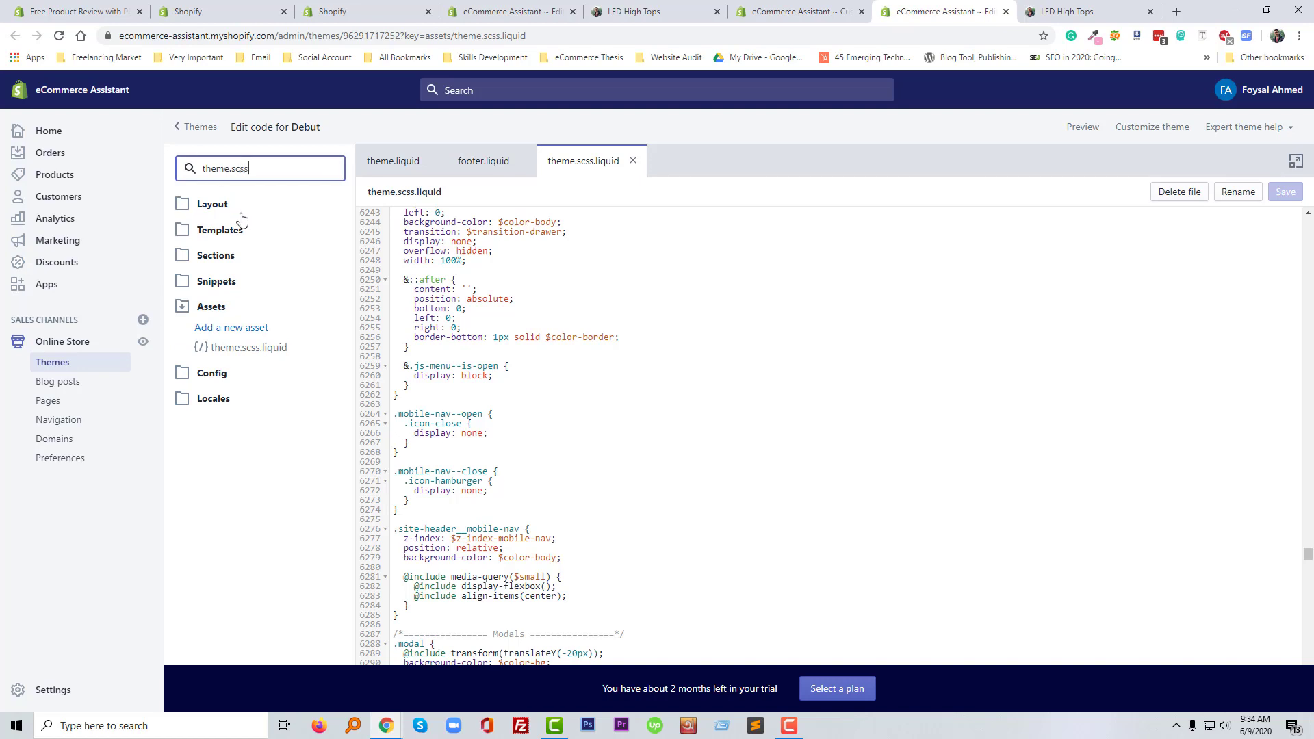
pyautogui.click(259, 351)
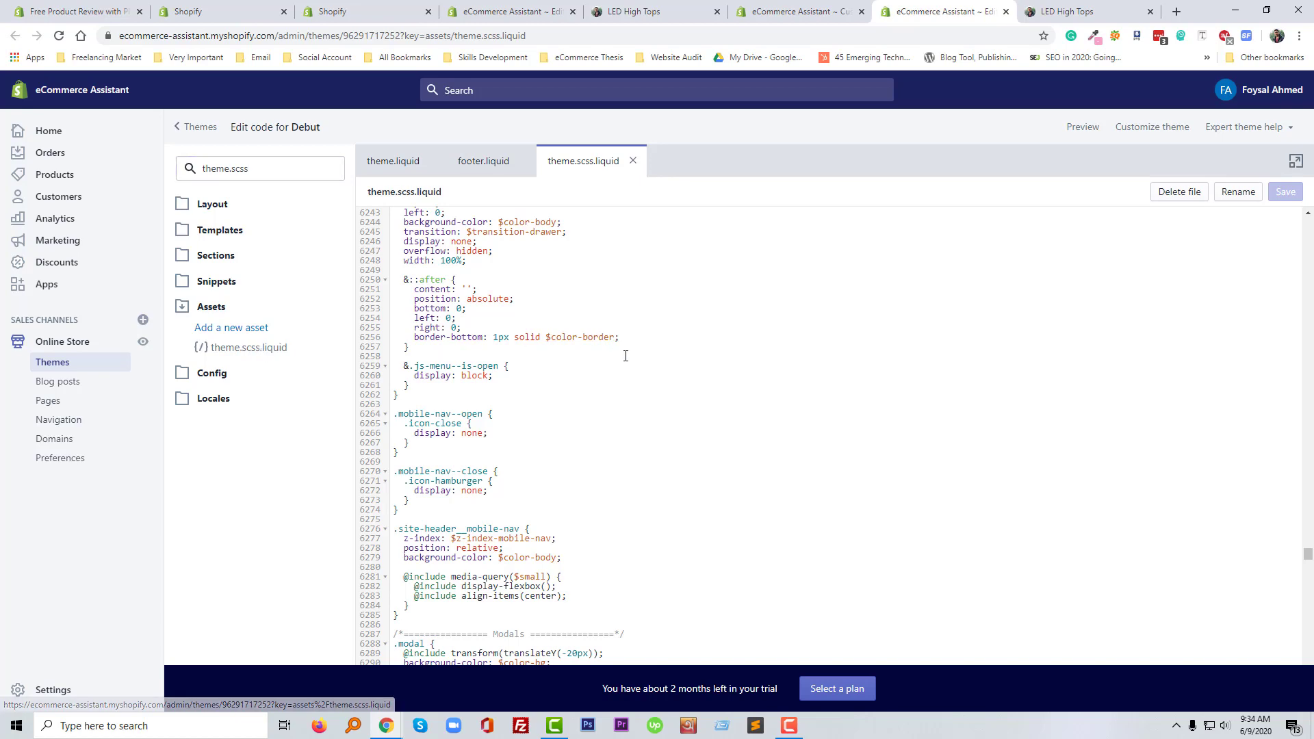
# - Add blank lines and a "Cutomo" comment heading framed by asterisks at the end of theme.scss.liquid
pyautogui.scroll(-4, 627, 360)
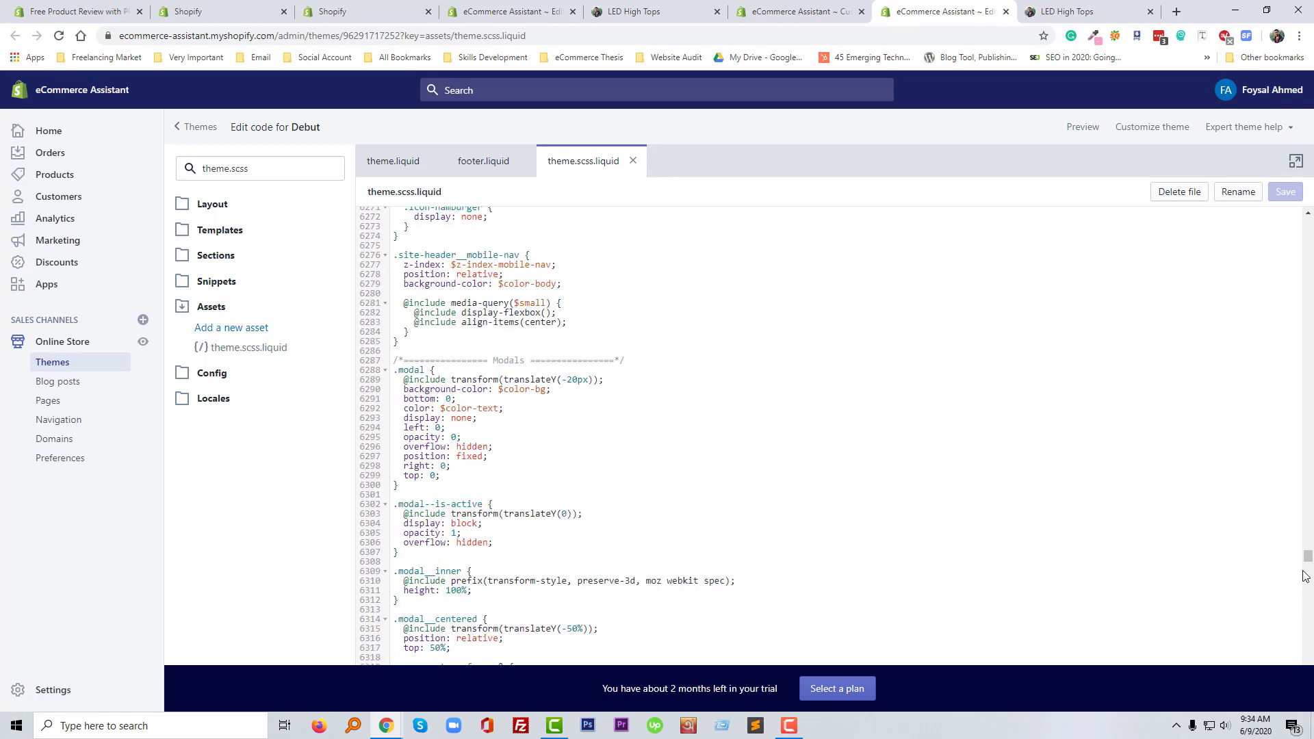
pyautogui.moveTo(1308, 578); pyautogui.dragTo(1307, 658)
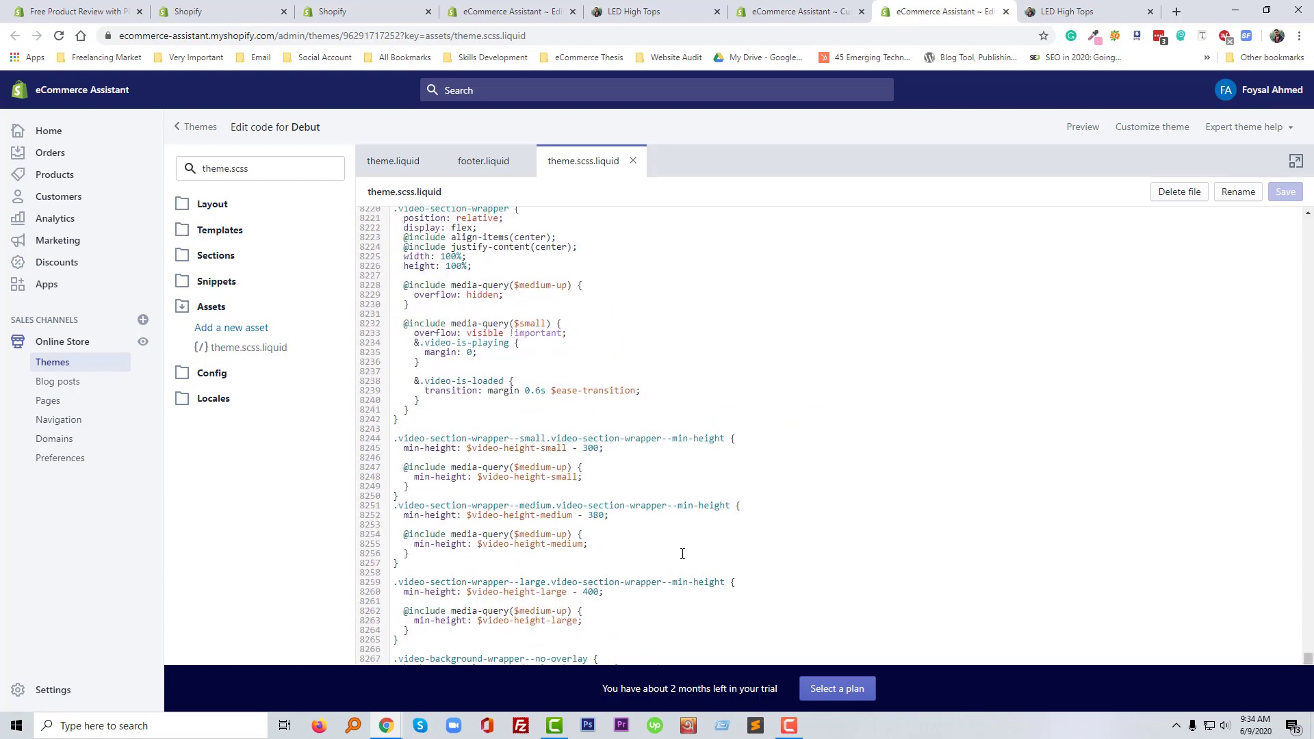
pyautogui.scroll(-3, 580, 536)
pyautogui.scroll(-20, 580, 536)
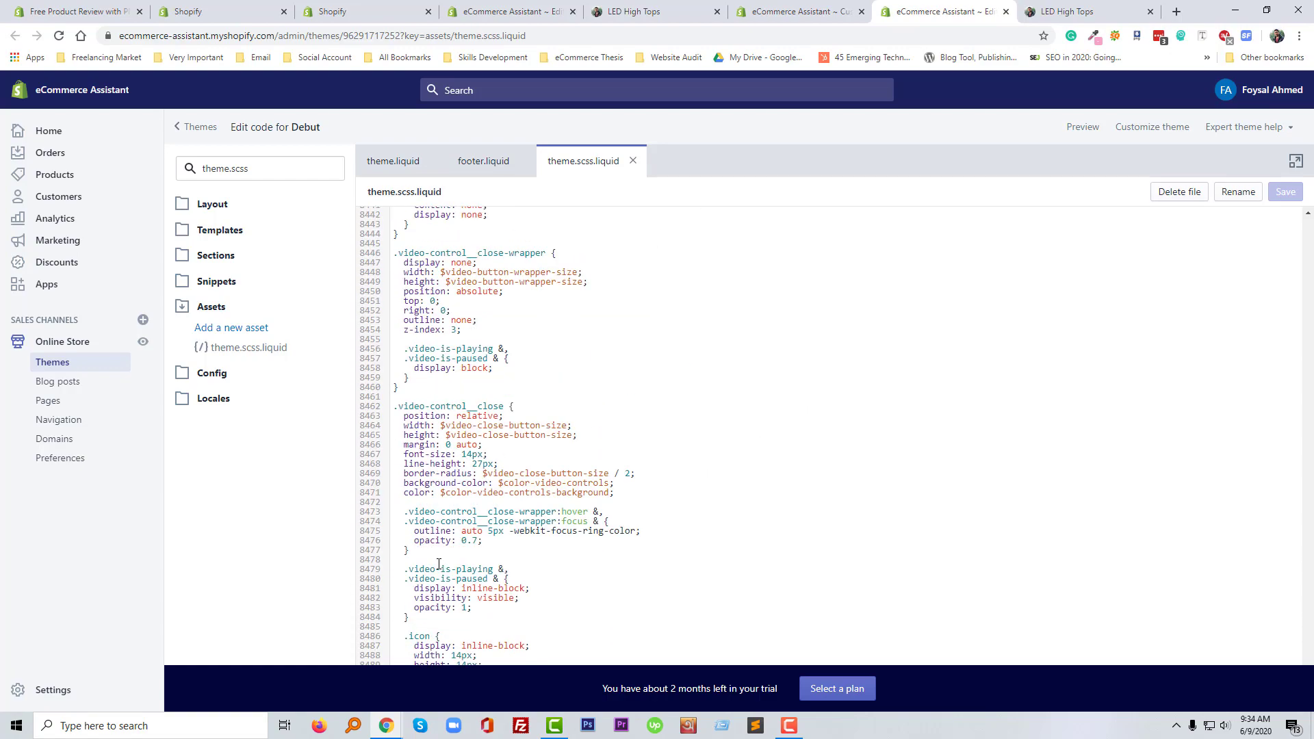
pyautogui.scroll(-19, 460, 568)
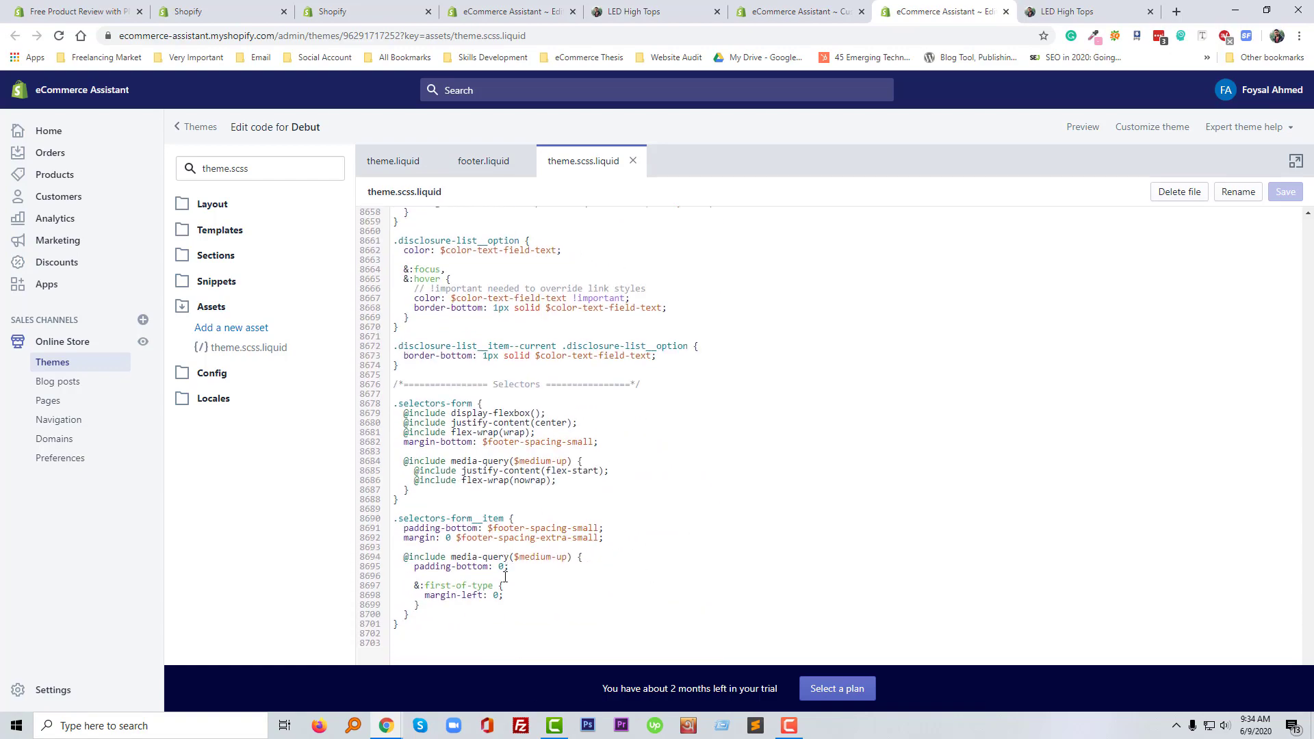
pyautogui.click(424, 617)
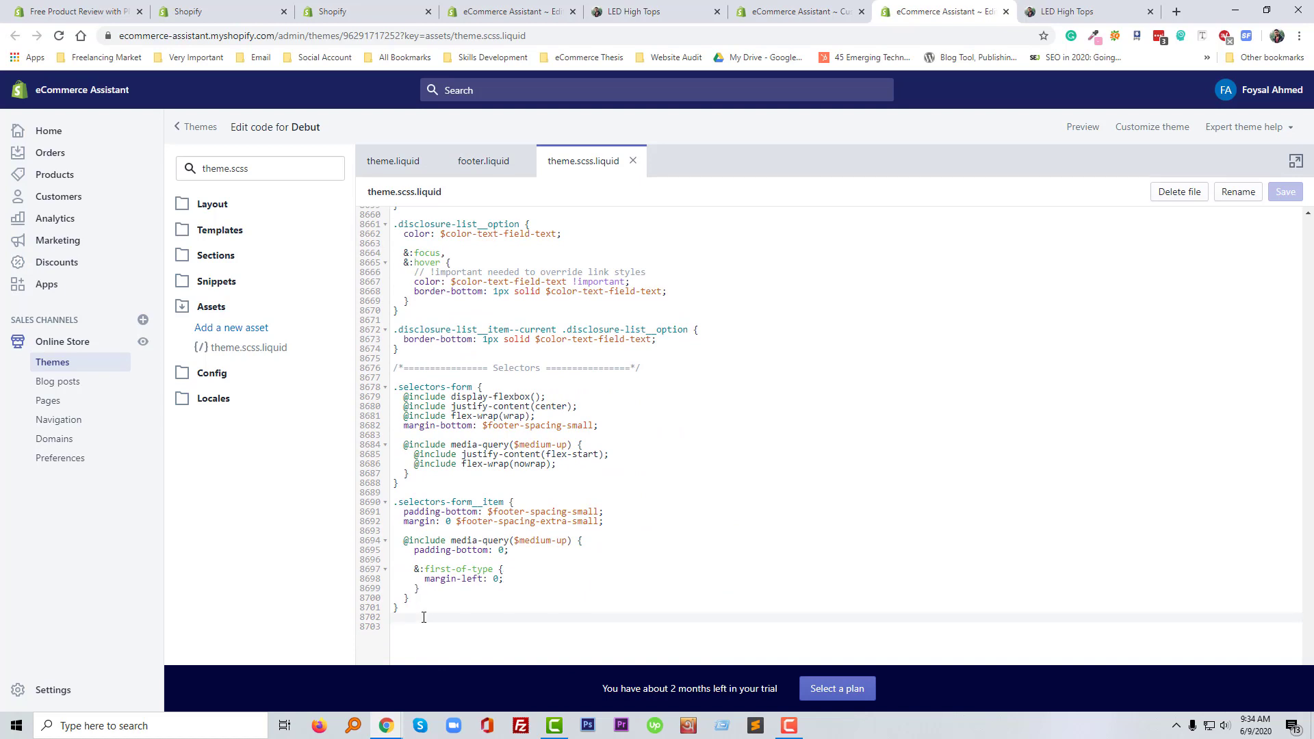
pyautogui.press('Return')
pyautogui.press('Return')
pyautogui.press('Return')
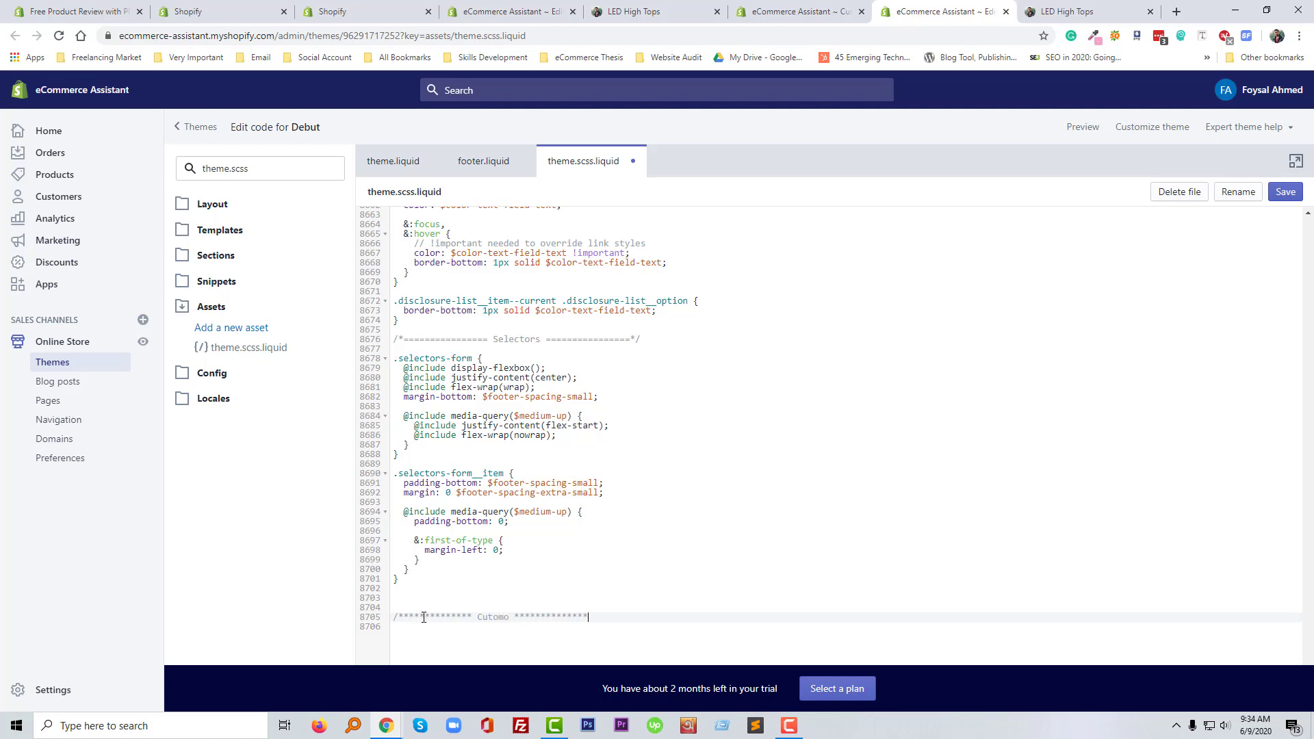
# - Paste the copied #PageContainer, .page-container CSS below the comment heading and save theme.scss.liquid
pyautogui.press('Return')
pyautogui.press('Return')
pyautogui.hotkey('ctrl', 'v')
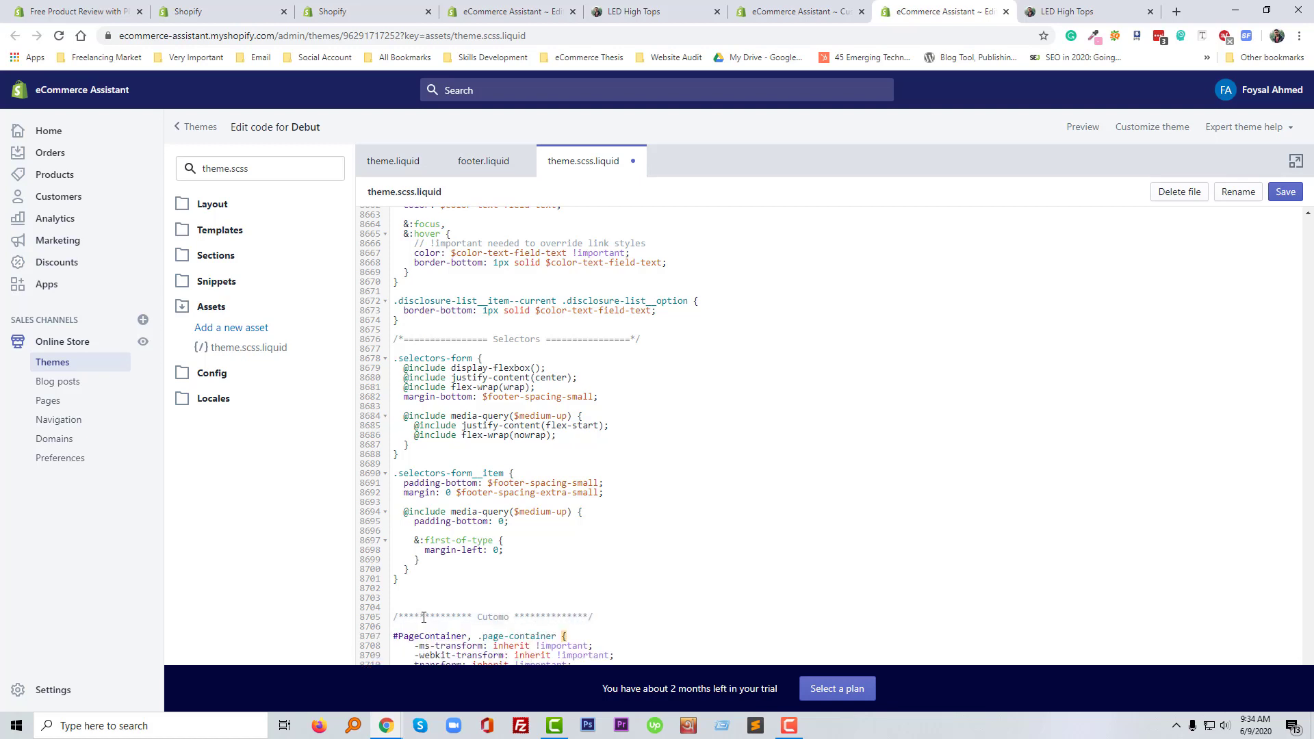
pyautogui.click(1283, 195)
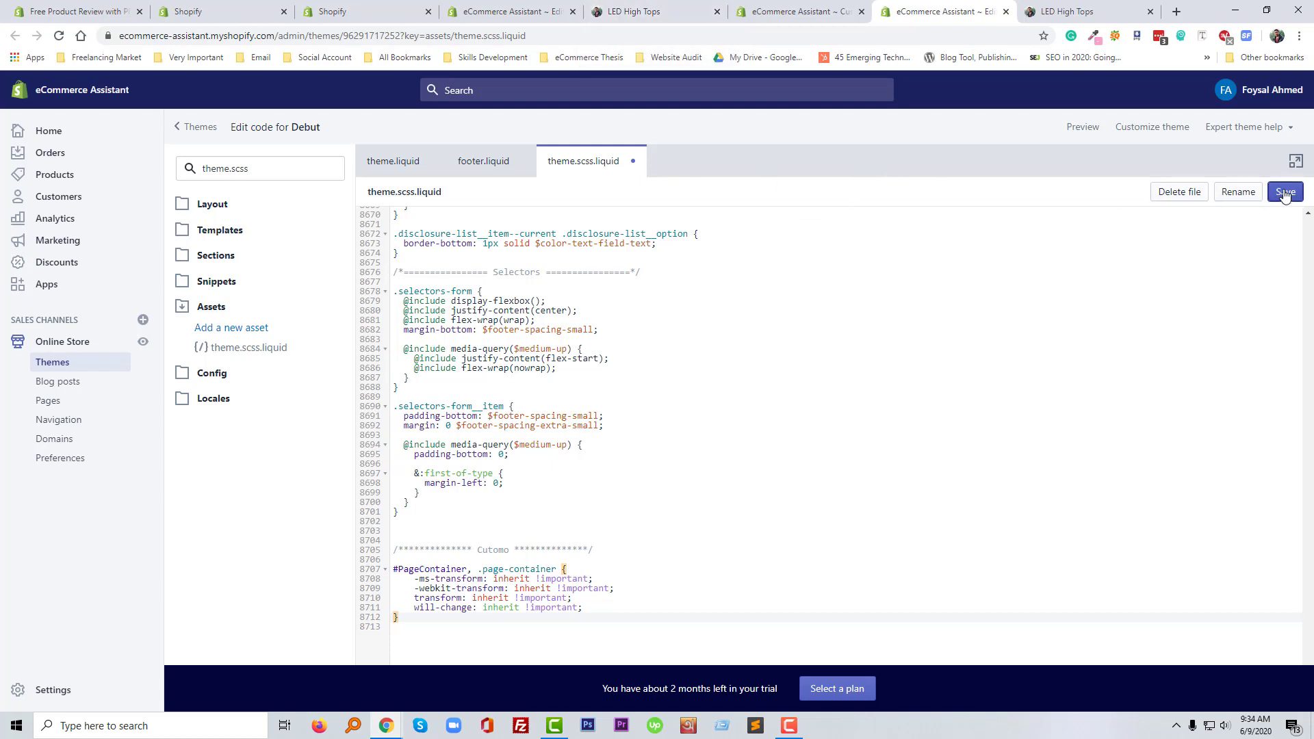
pyautogui.hotkey('ctrl', 's')
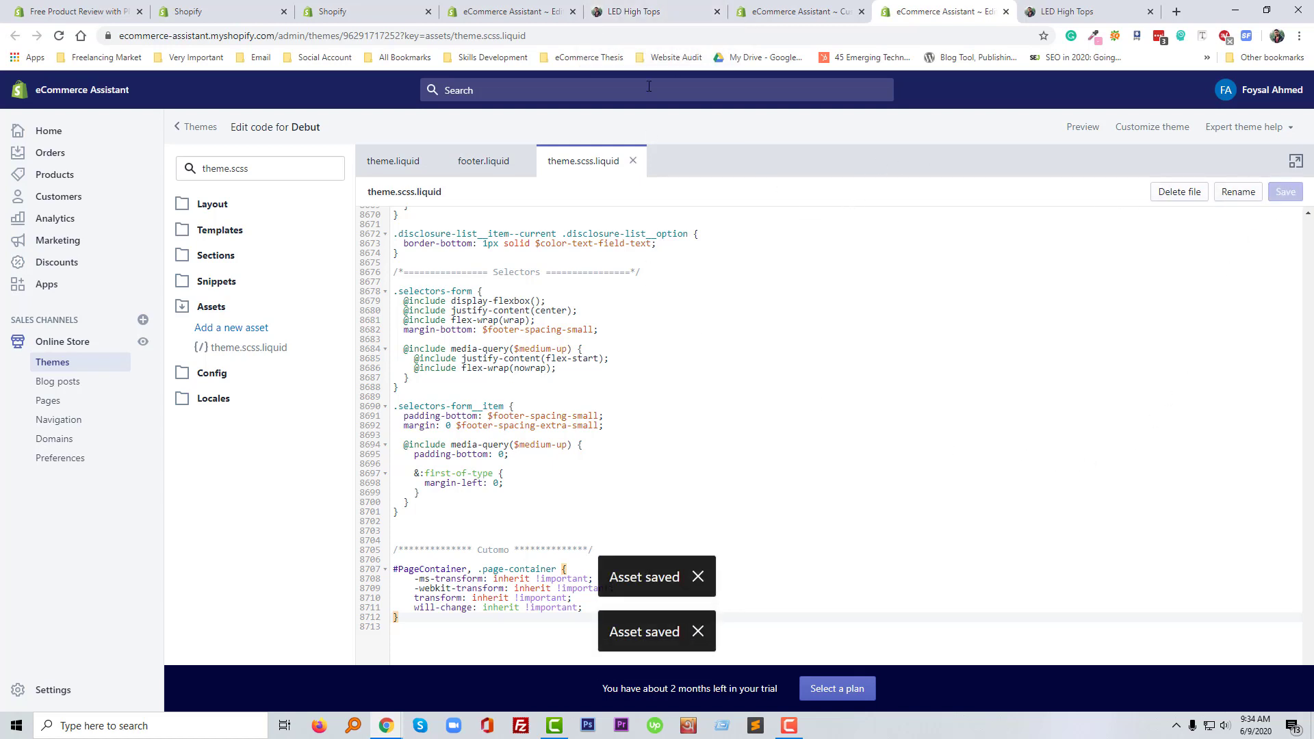
# - Reload the LED High Tops product page, check its review section, and open the browser's developer tools on it
pyautogui.click(640, 9)
pyautogui.press('F5')
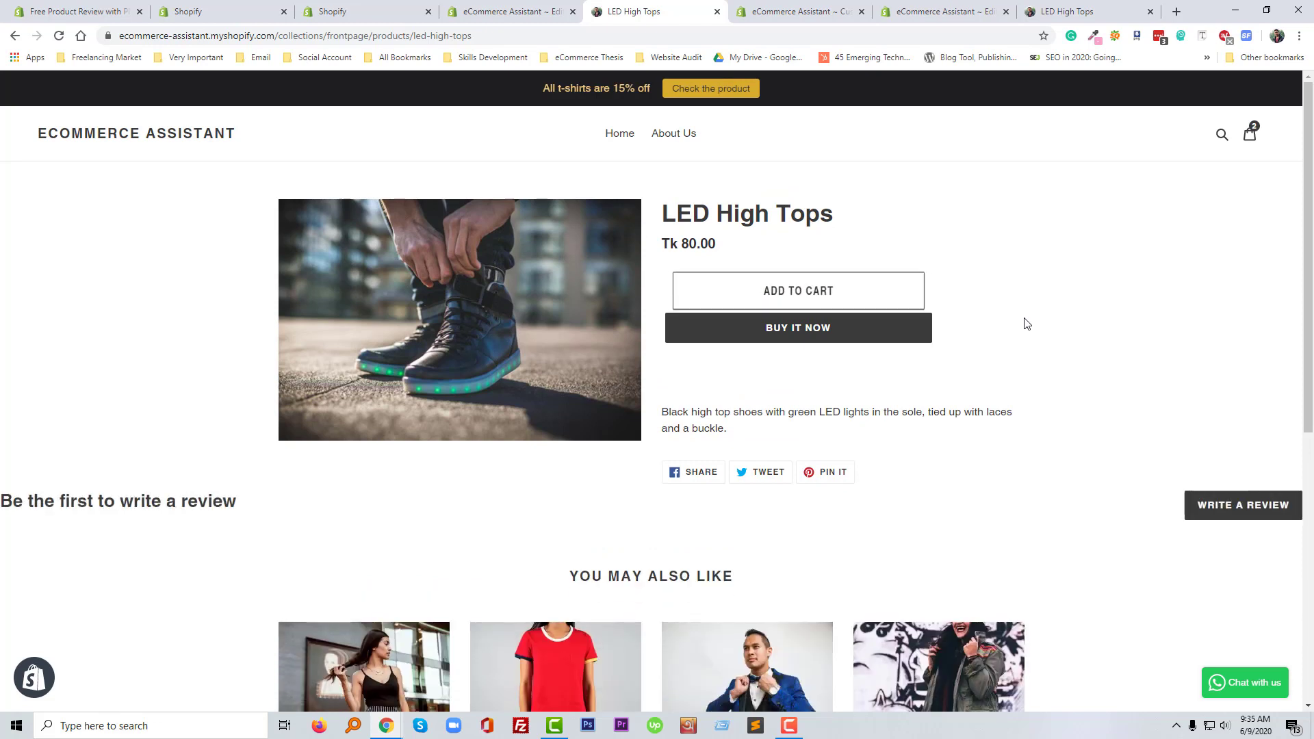
pyautogui.scroll(-2, 956, 471)
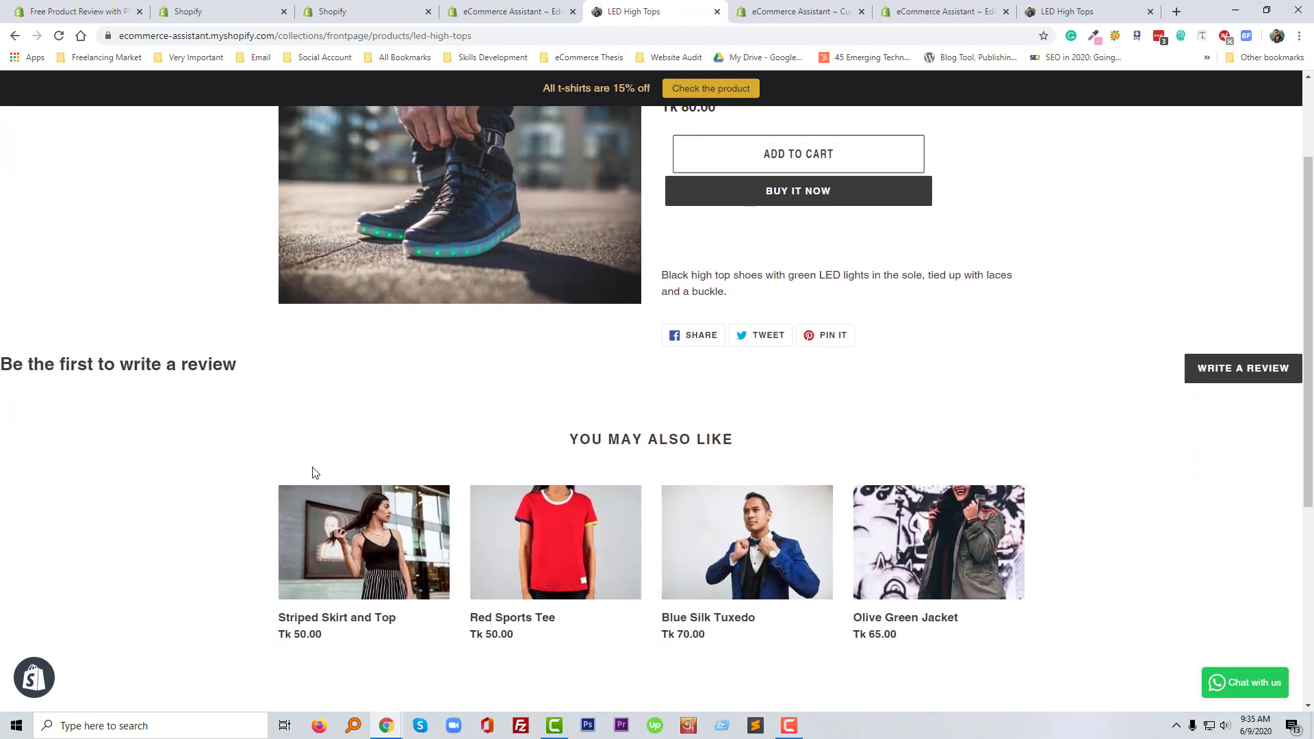
pyautogui.rightClick(370, 419)
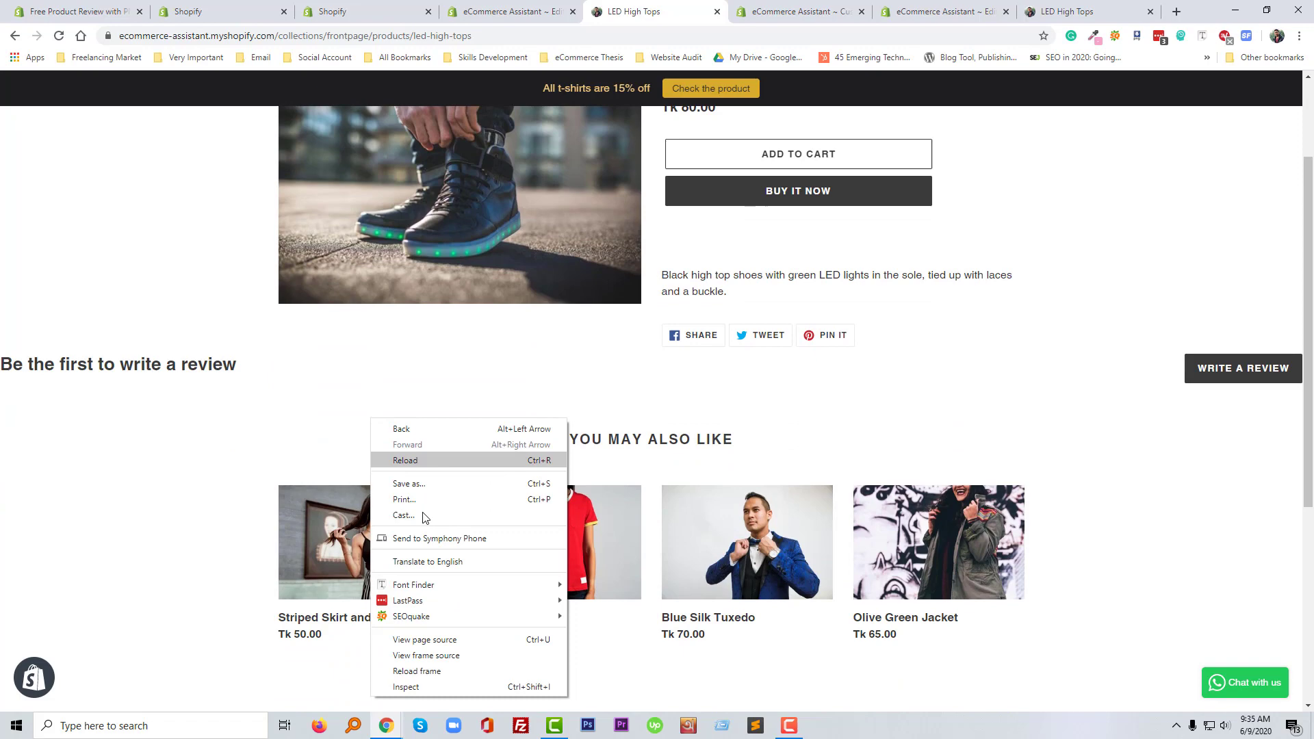
pyautogui.click(420, 672)
pyautogui.hotkey('ctrl', 'shift', 'i')
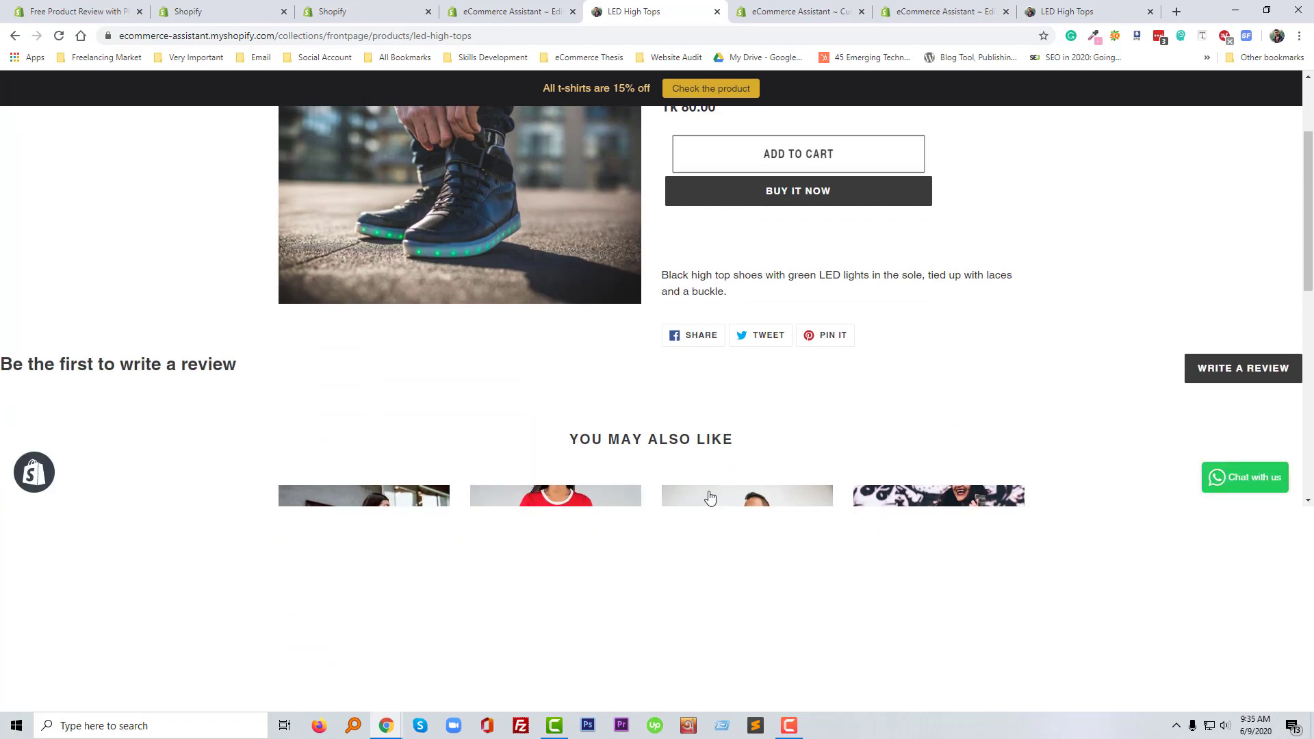
# - Inspect the "Be the first to write a review" heading, trace its parent elements, and copy the container id HulkAppsReviewsContainer
pyautogui.click(9, 513)
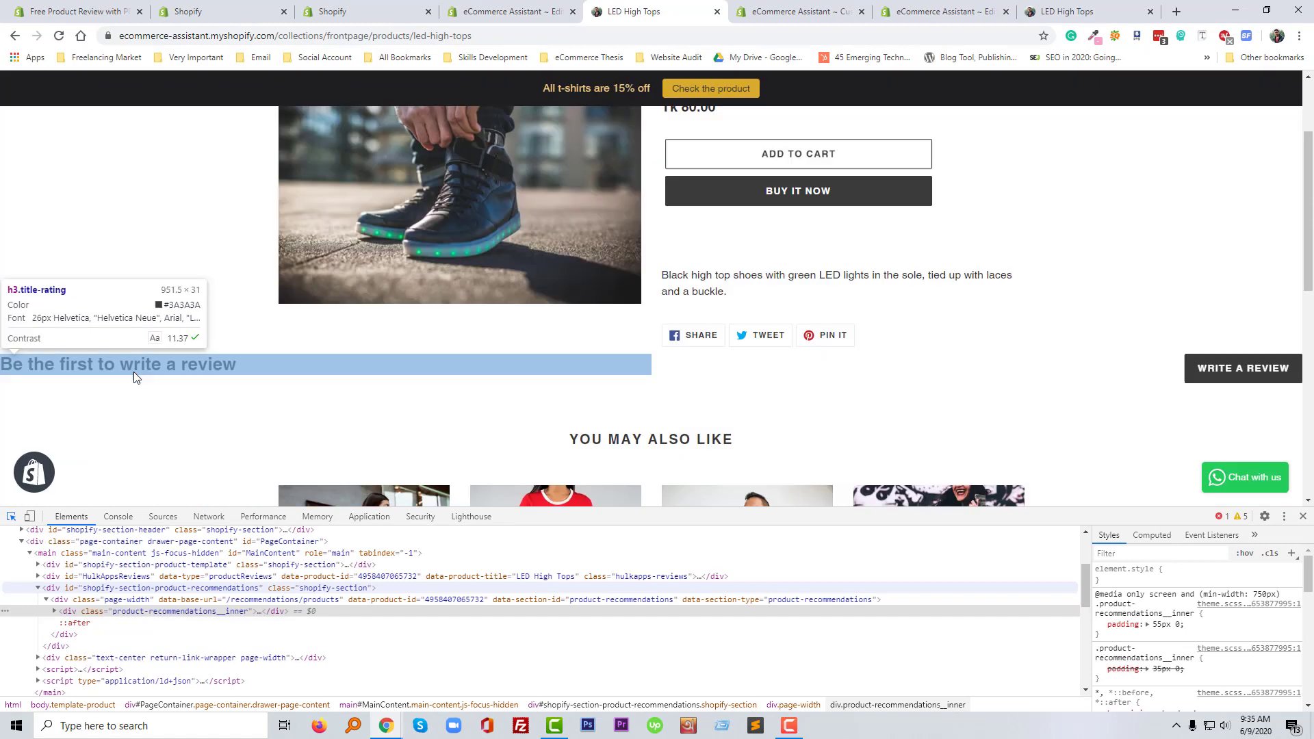
pyautogui.click(133, 371)
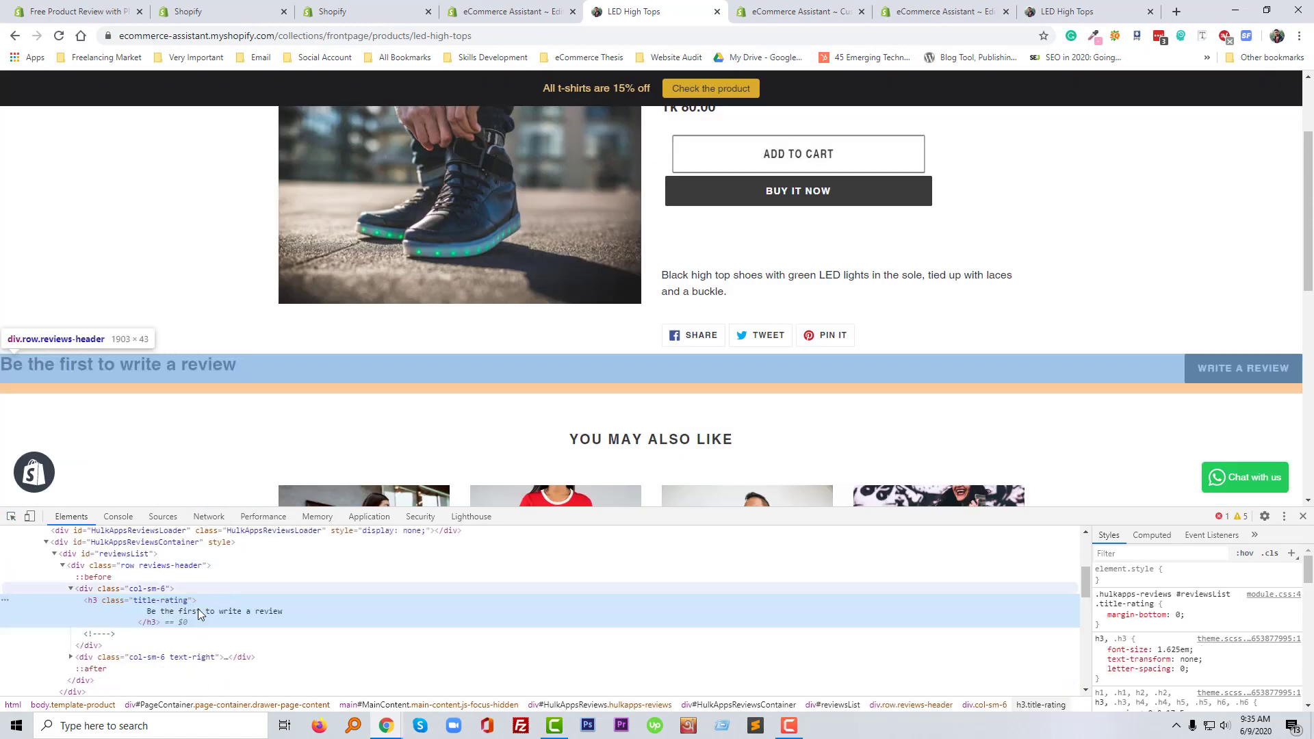
pyautogui.click(154, 588)
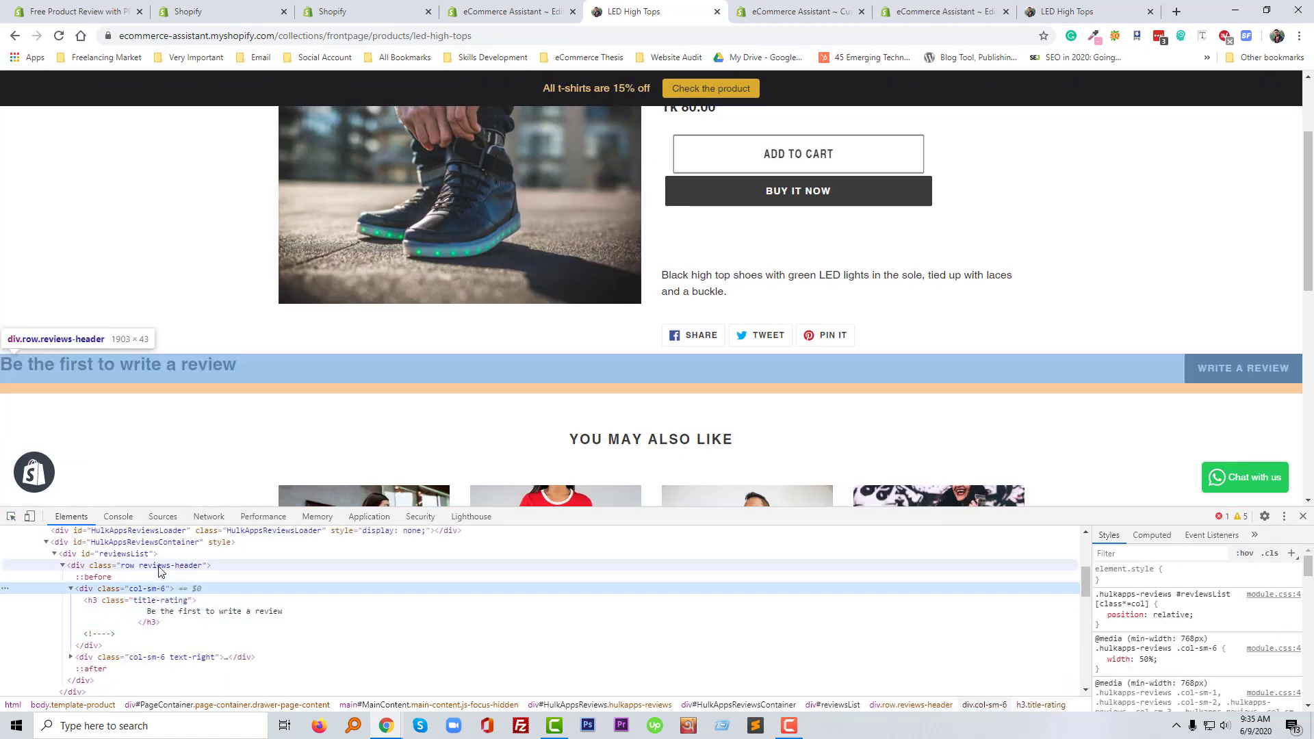
pyautogui.click(130, 556)
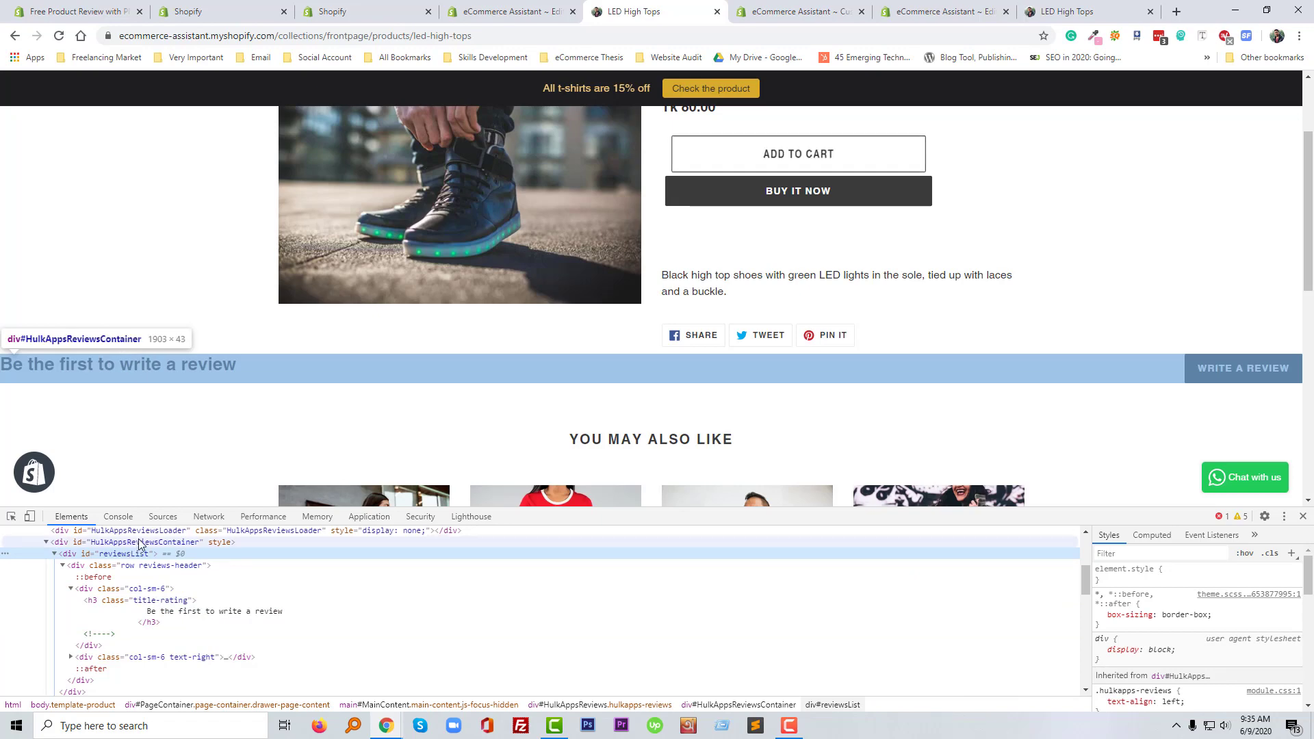
pyautogui.click(138, 543)
pyautogui.scroll(2, 137, 547)
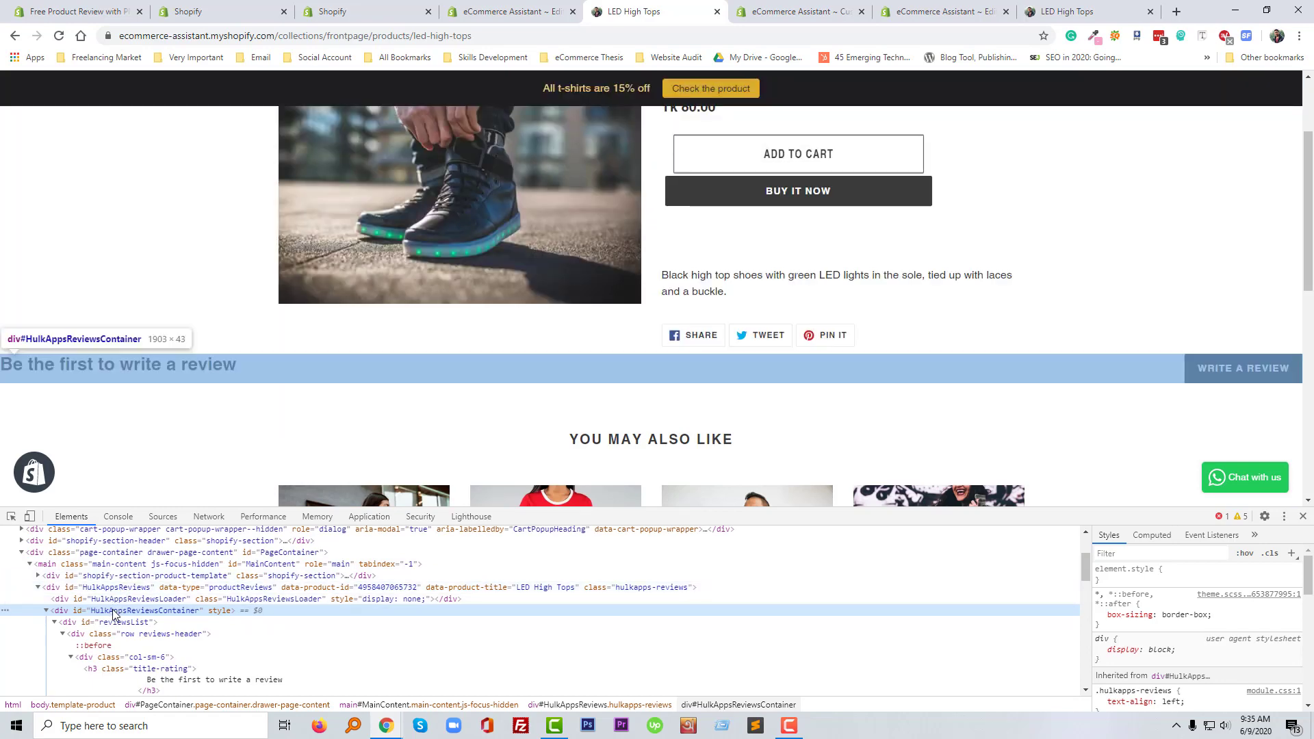
pyautogui.doubleClick(113, 611)
pyautogui.hotkey('ctrl', 'c')
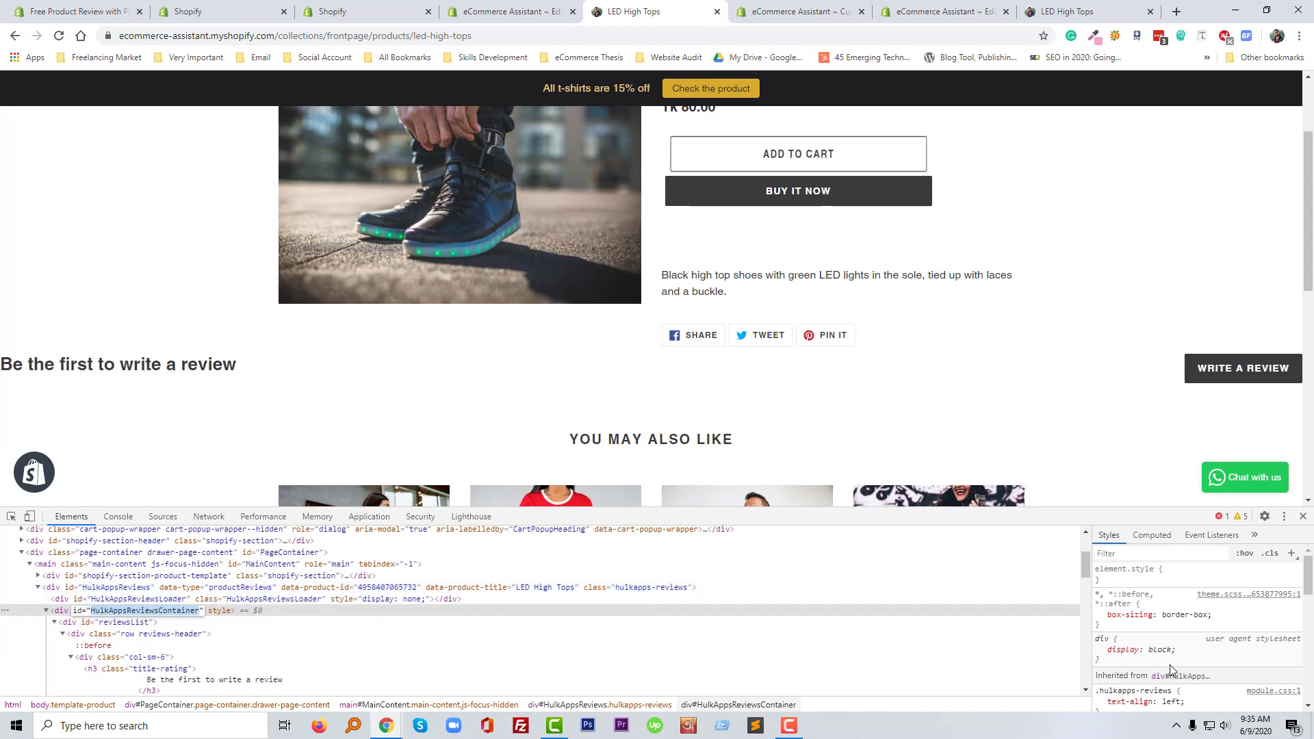
# - Examine the style rules of the HulkAppsReviewsContainer element and close the developer tools
pyautogui.scroll(-4, 1170, 668)
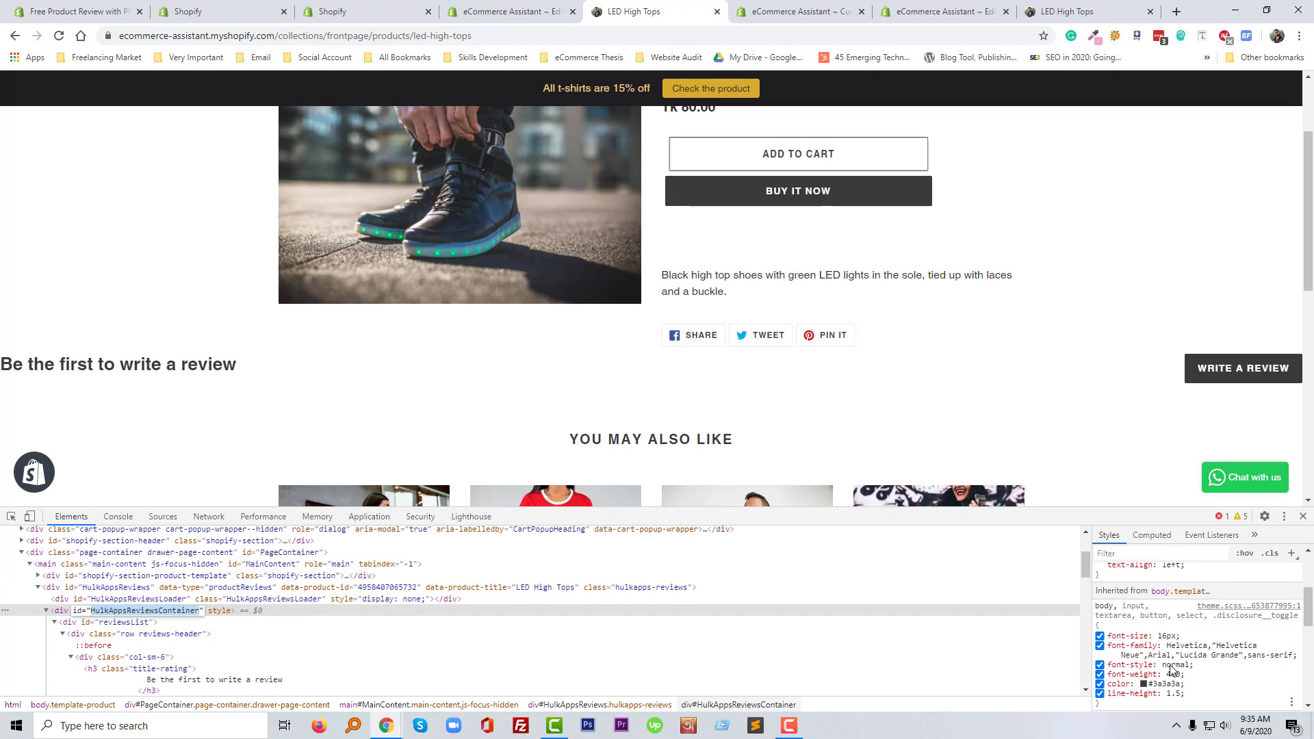
pyautogui.scroll(5, 1172, 669)
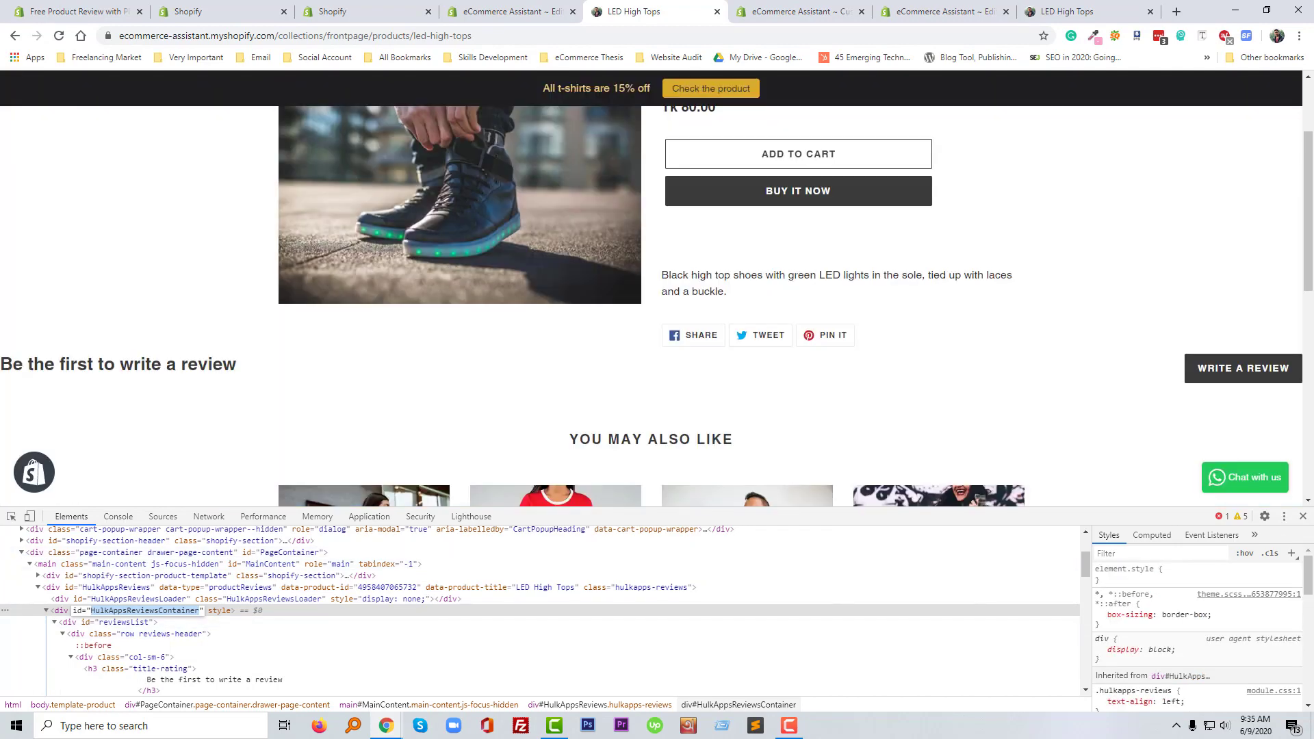
pyautogui.click(1302, 516)
pyautogui.scroll(1, 425, 513)
pyautogui.scroll(1, 438, 524)
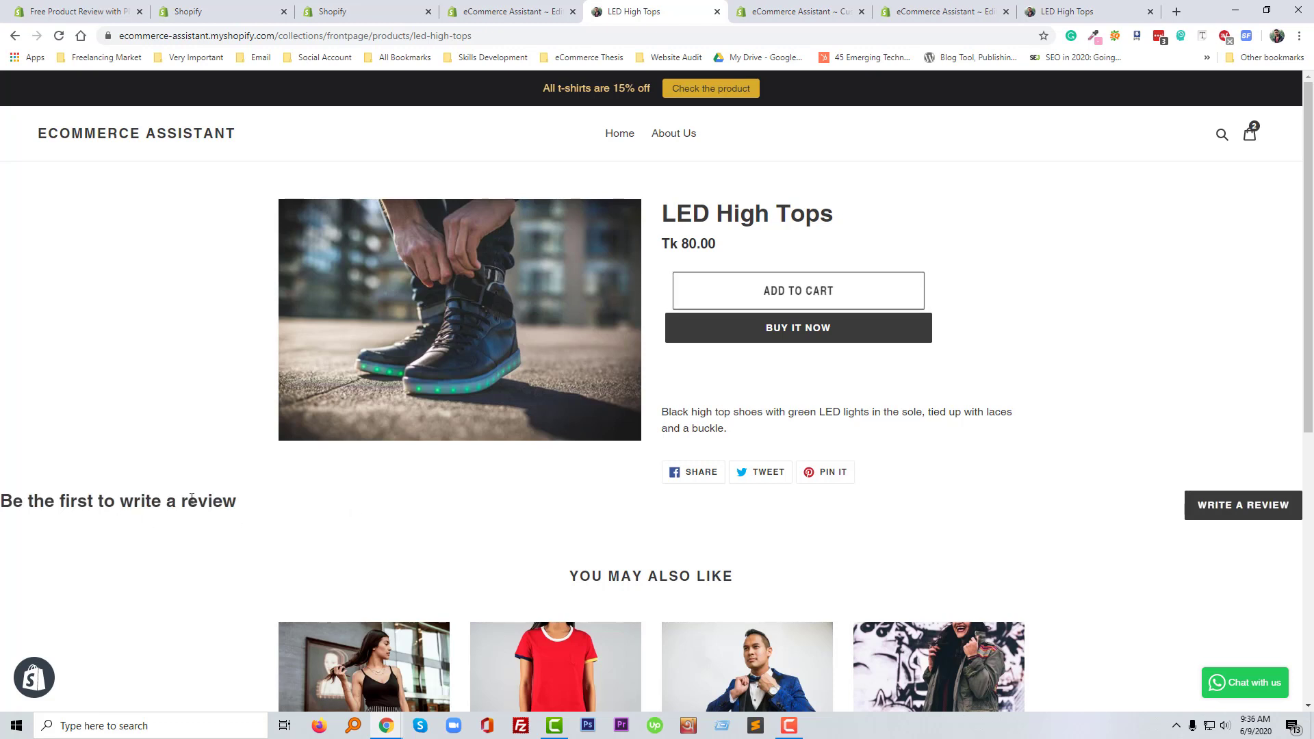
# - Reopen the developer tools on the LED High Tops page and inspect the product image
pyautogui.rightClick(271, 512)
pyautogui.click(342, 503)
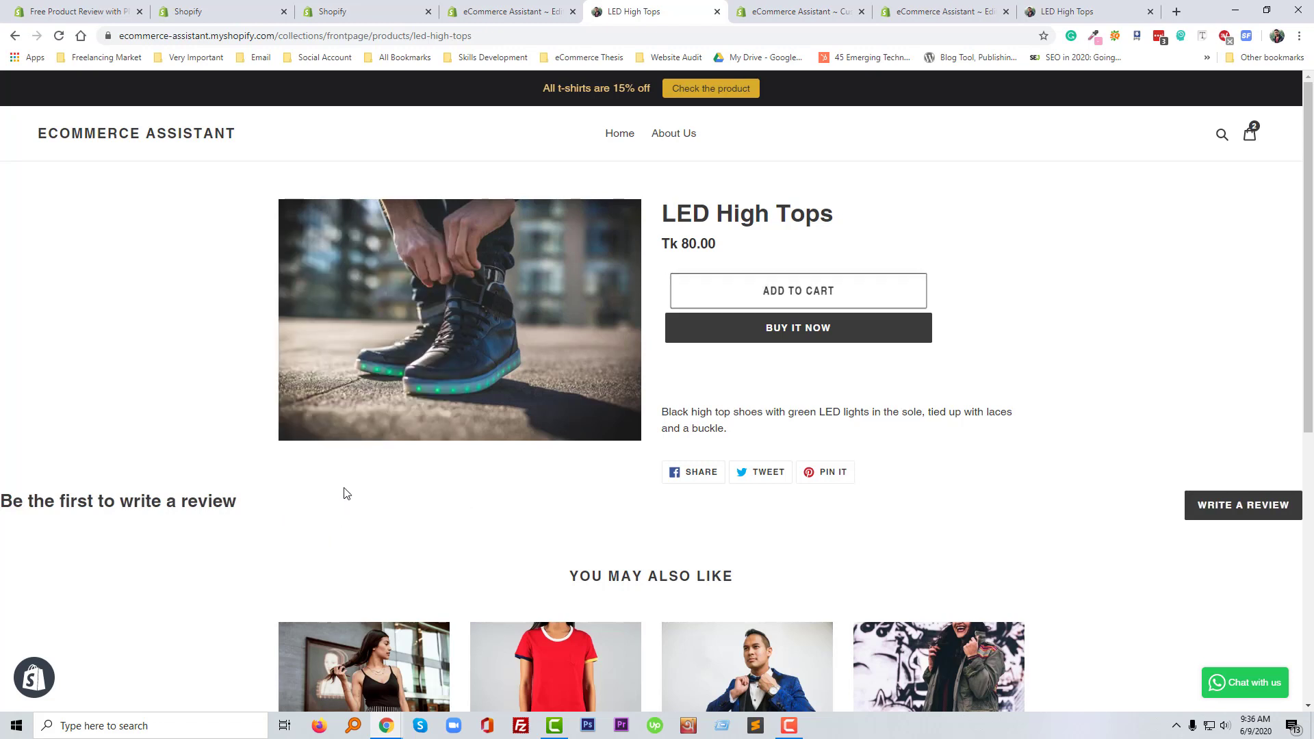
pyautogui.scroll(-1, 520, 424)
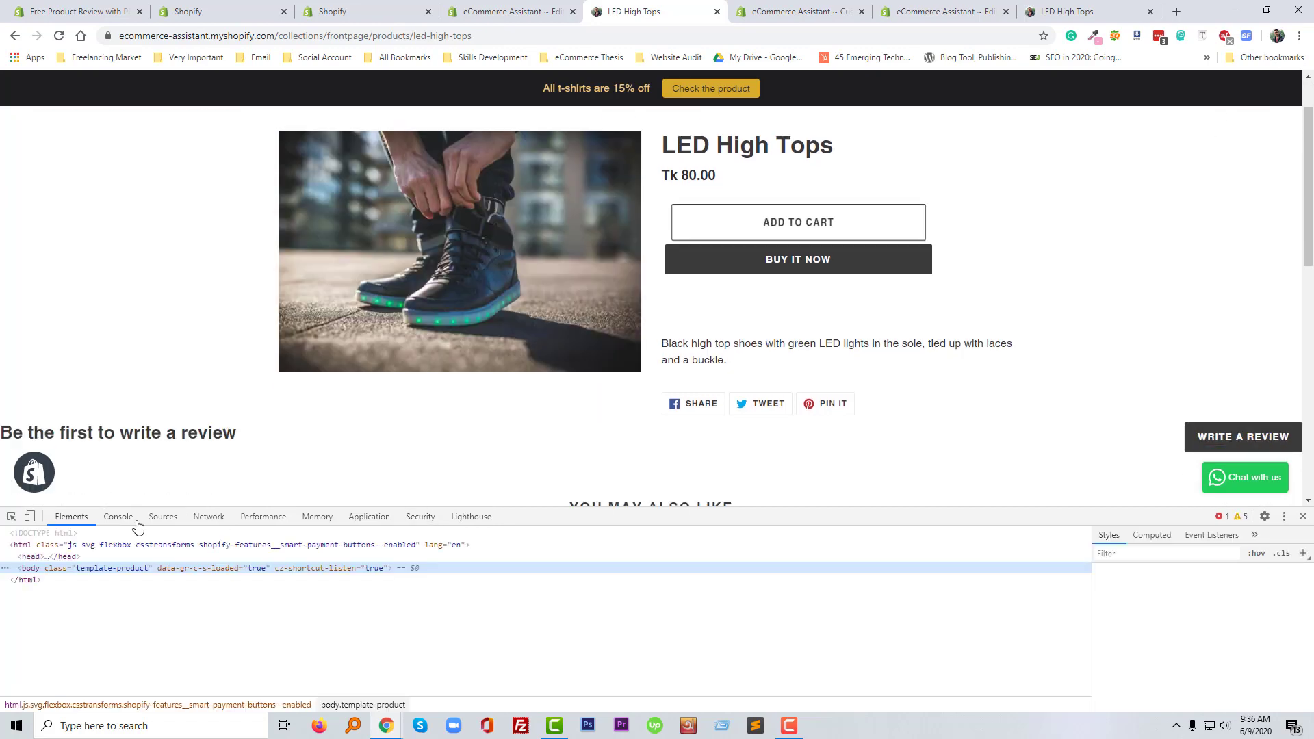
pyautogui.click(12, 517)
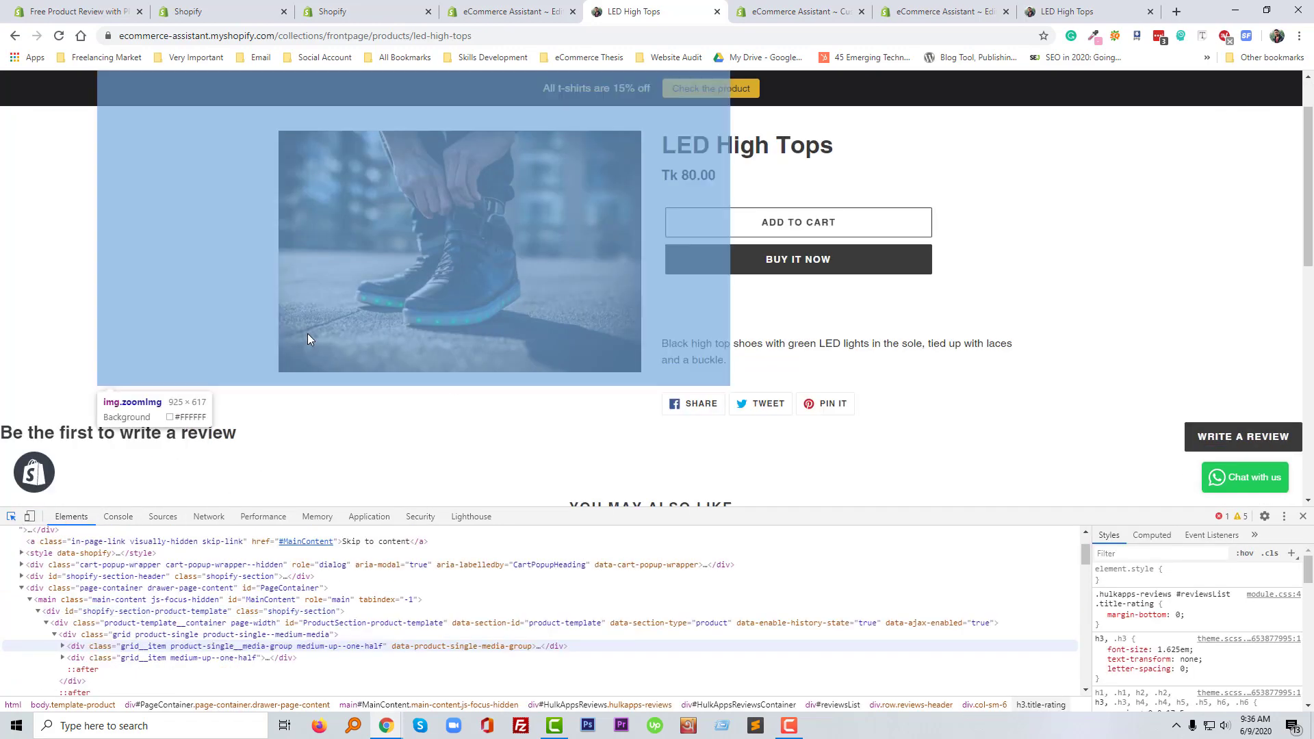
pyautogui.click(307, 335)
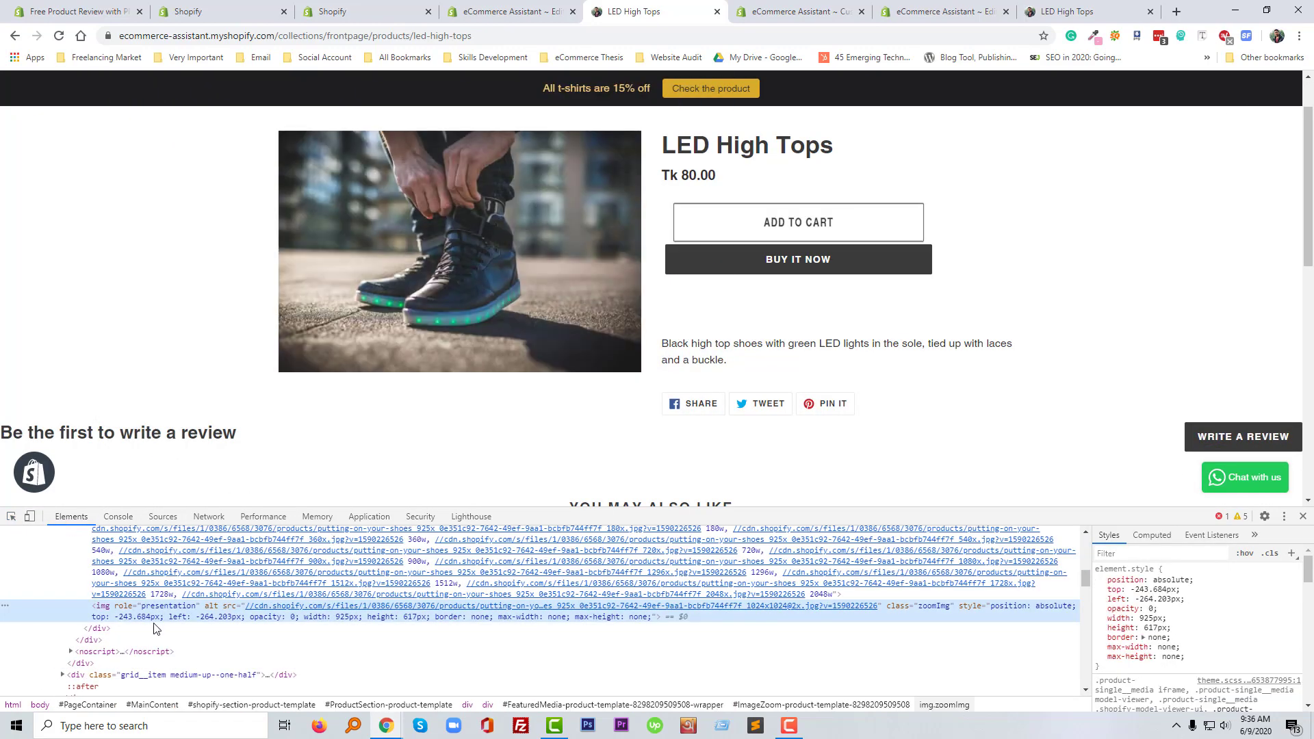
# - Select the product image's enclosing product-template__container page-width div and examine the max-width and margin in its .page-width rule
pyautogui.scroll(4, 181, 594)
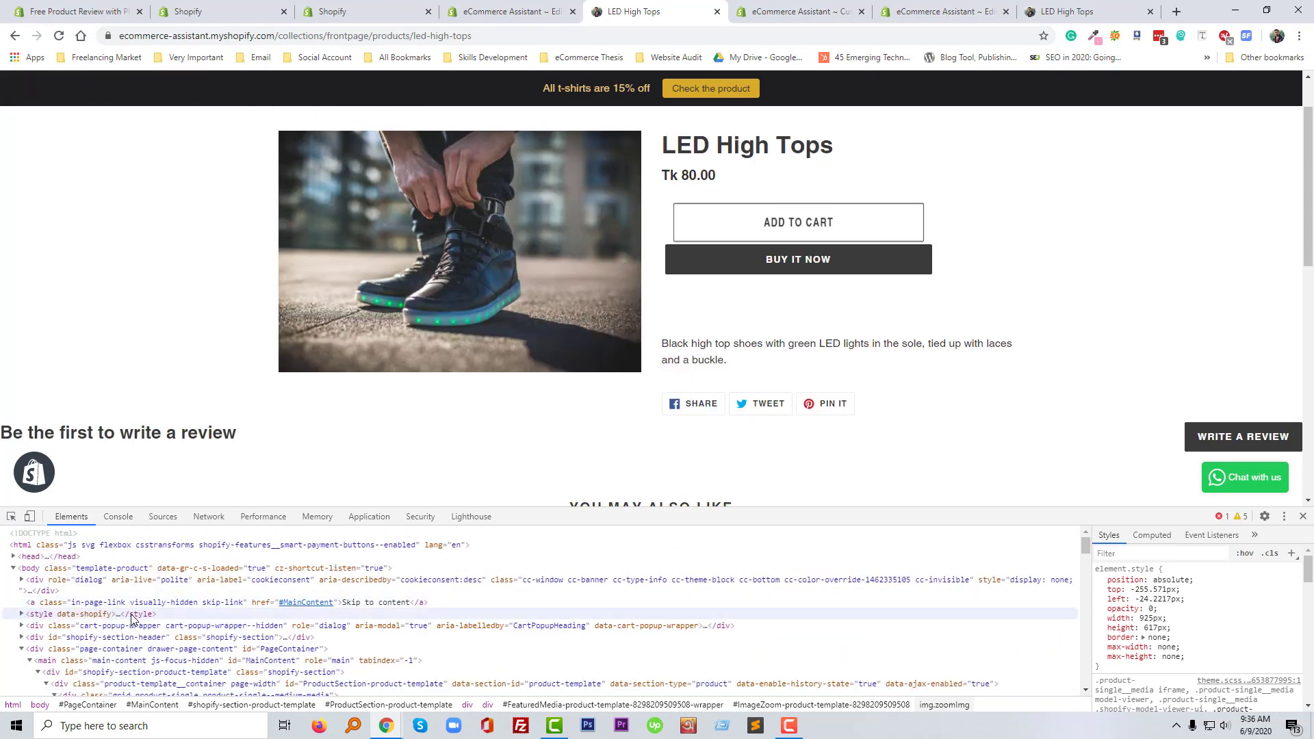
pyautogui.scroll(-1, 98, 614)
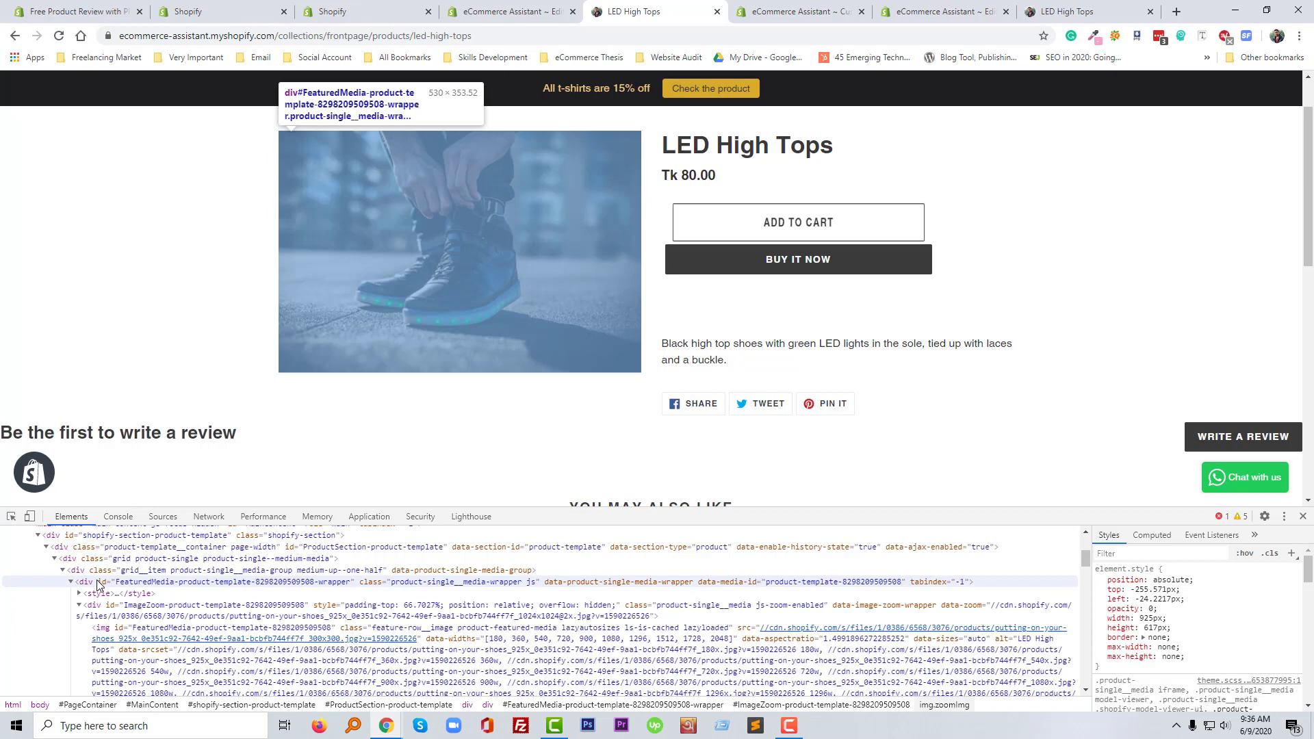
pyautogui.click(91, 562)
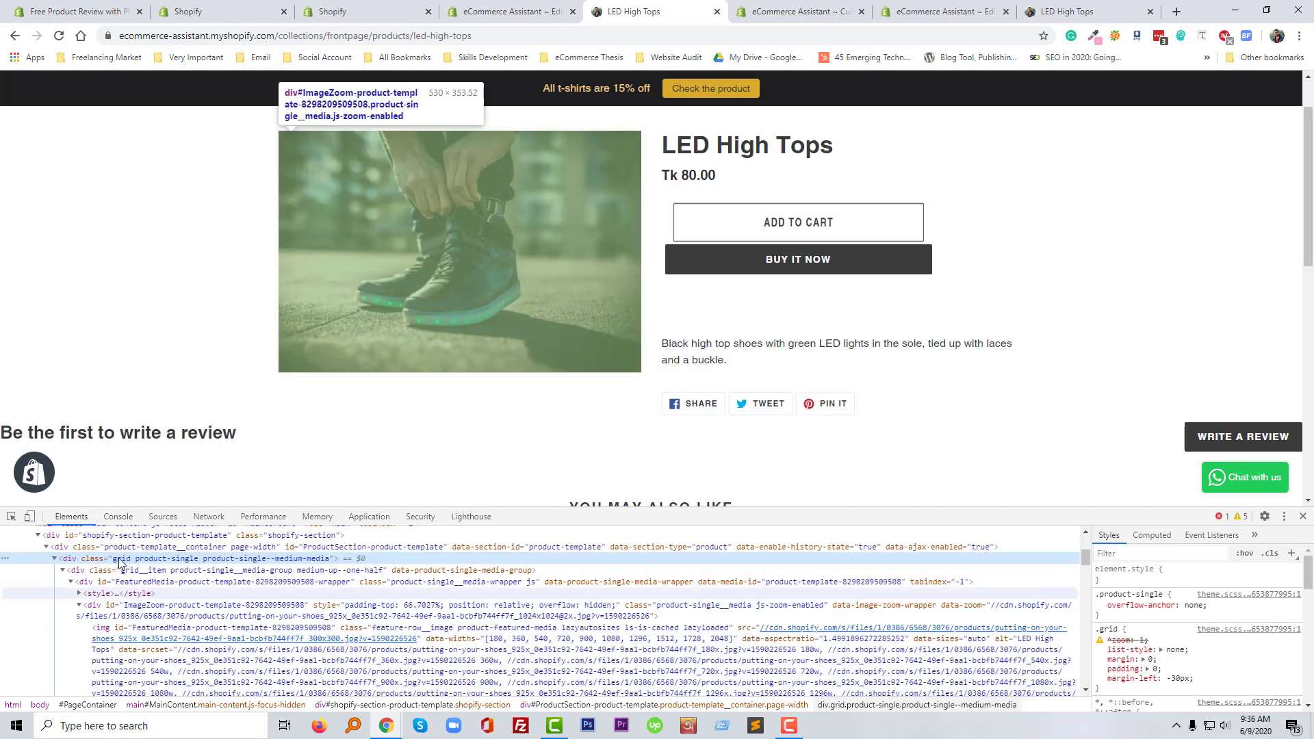
pyautogui.click(133, 548)
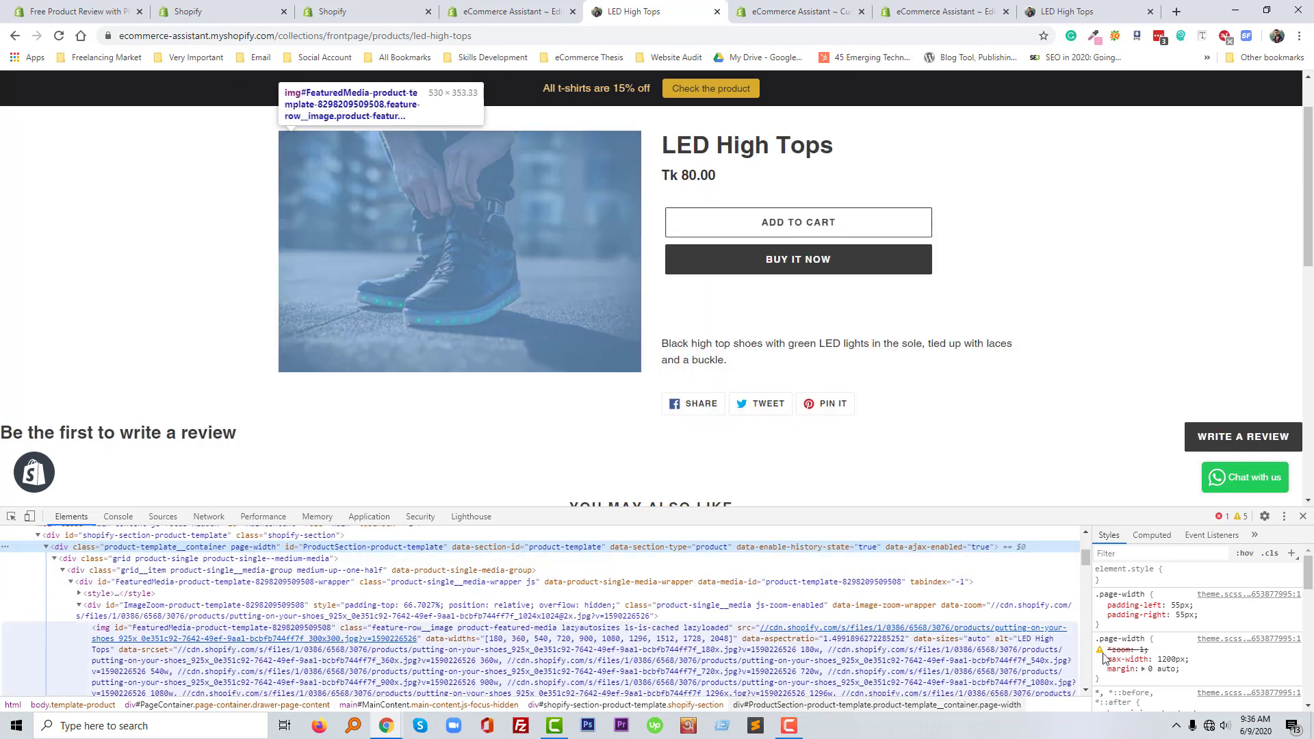
pyautogui.moveTo(1189, 671); pyautogui.dragTo(1114, 662)
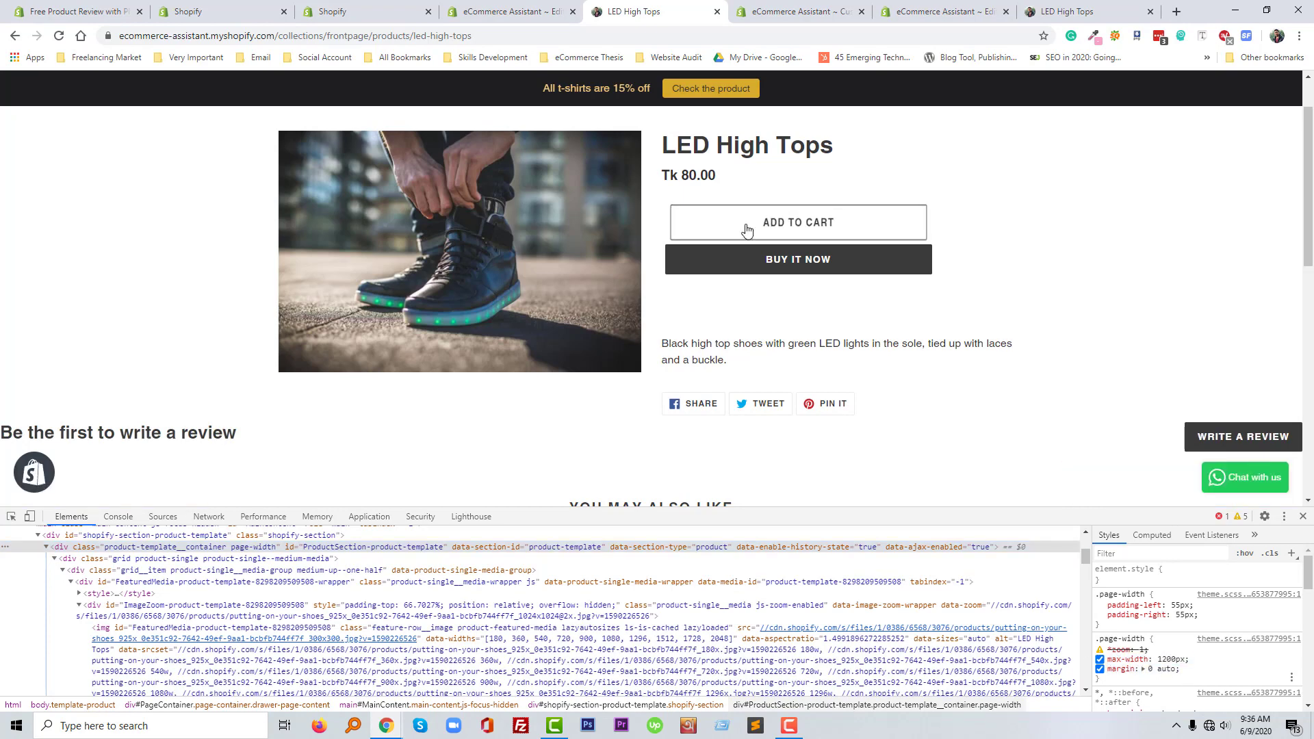
# - In the code editor tab showing theme.scss.liquid, paste HulkAppsReviewsContainer on a new line below the will-change declaration
pyautogui.click(513, 8)
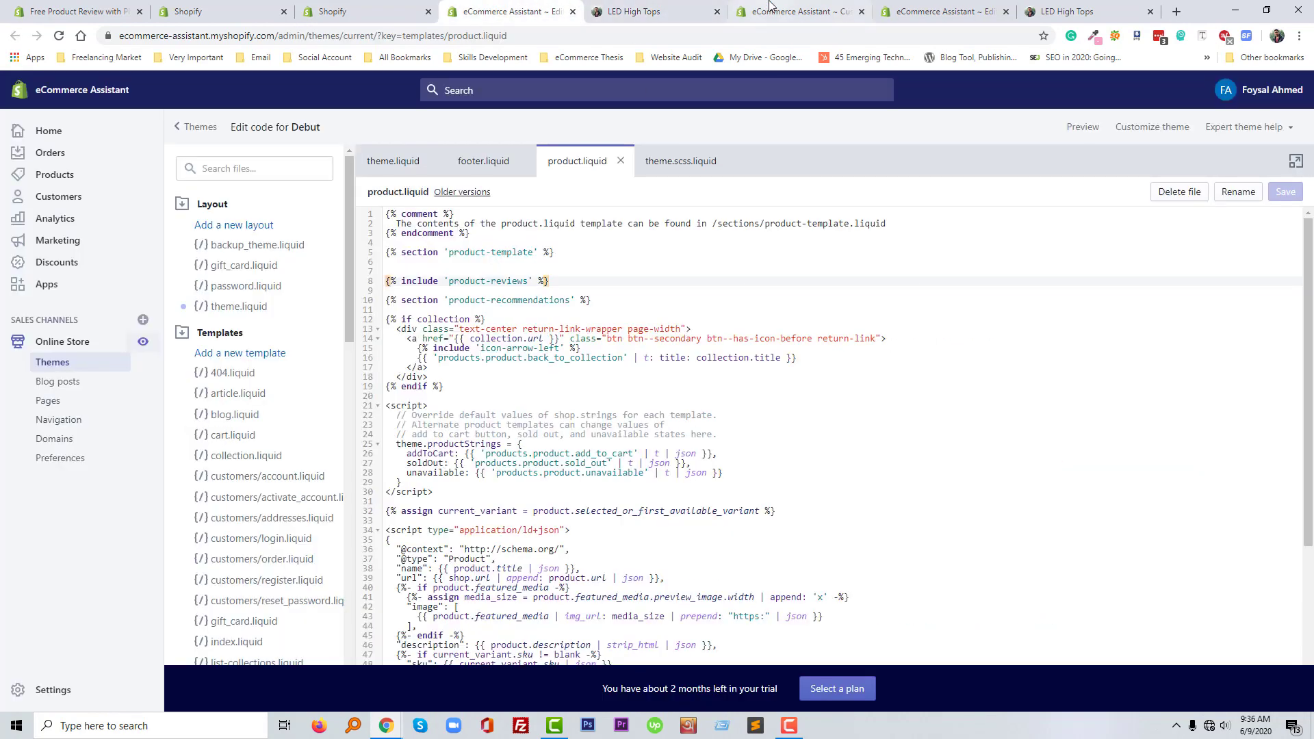
pyautogui.click(794, 11)
pyautogui.click(479, 11)
pyautogui.click(934, 12)
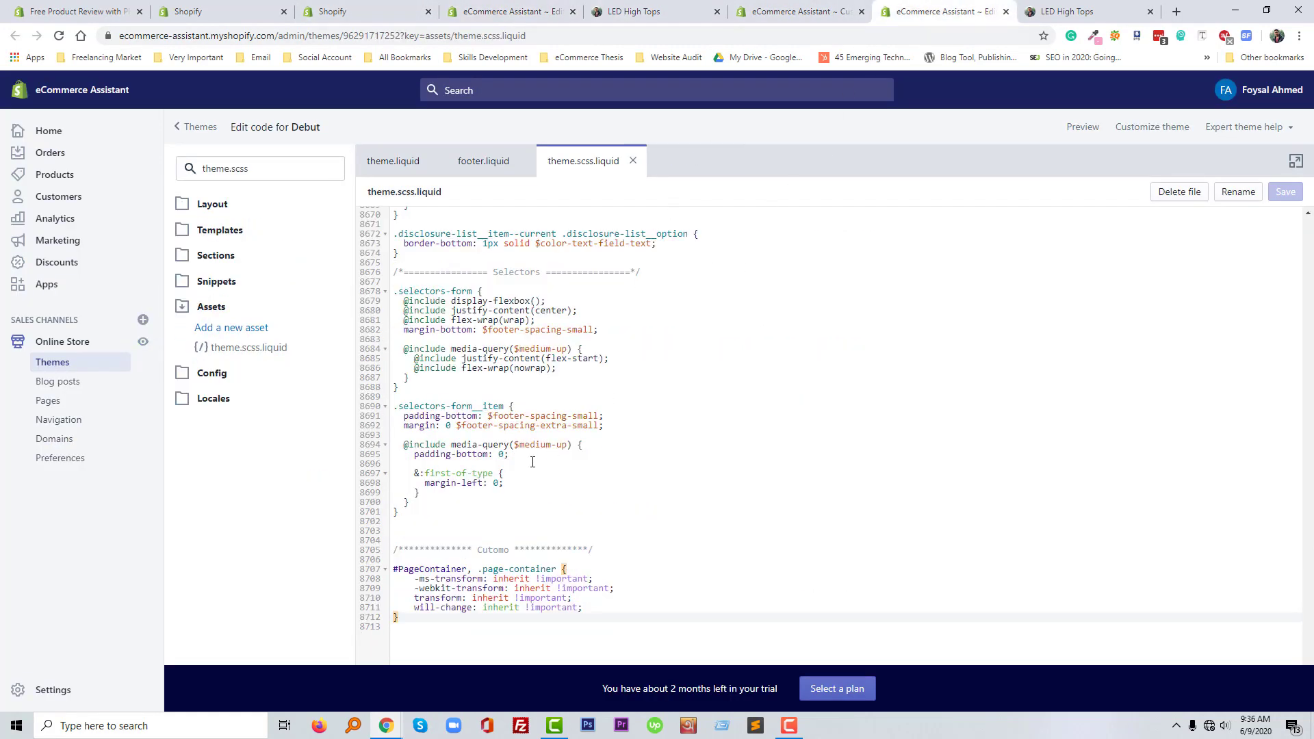
pyautogui.click(592, 607)
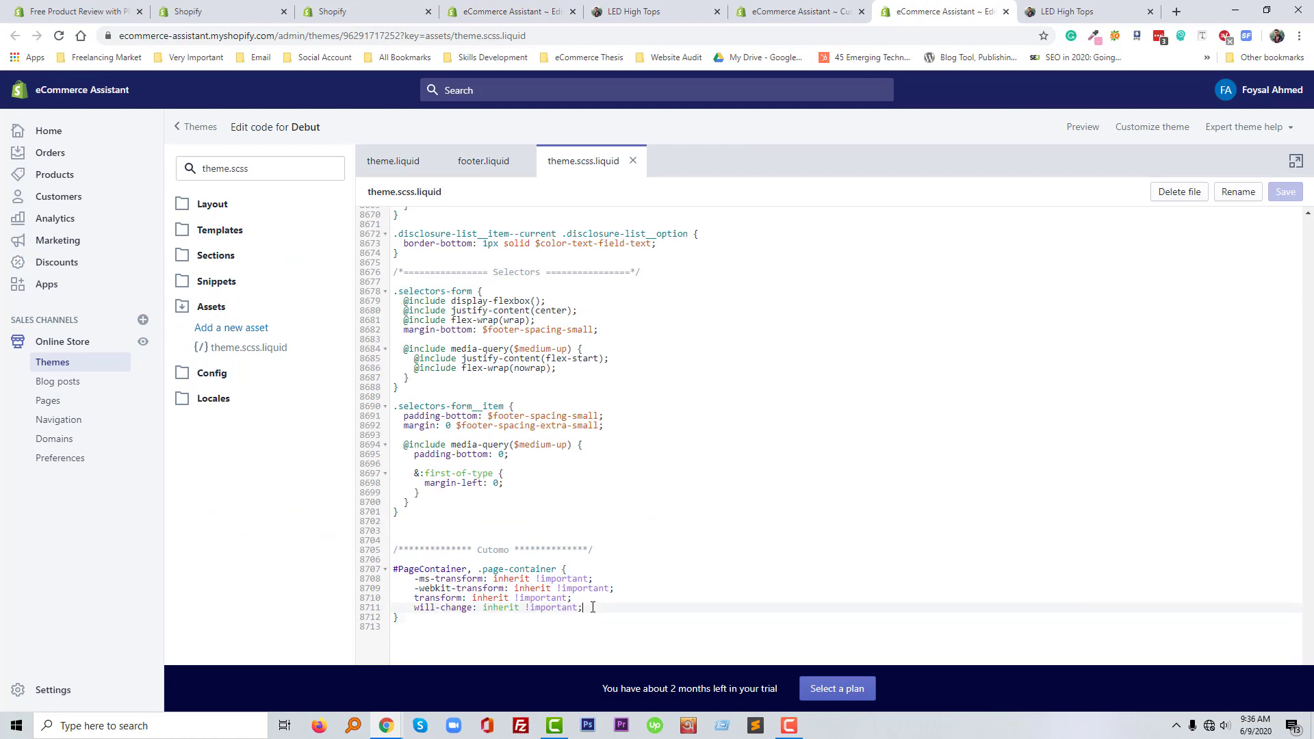
pyautogui.press('Return')
pyautogui.hotkey('ctrl', 'v')
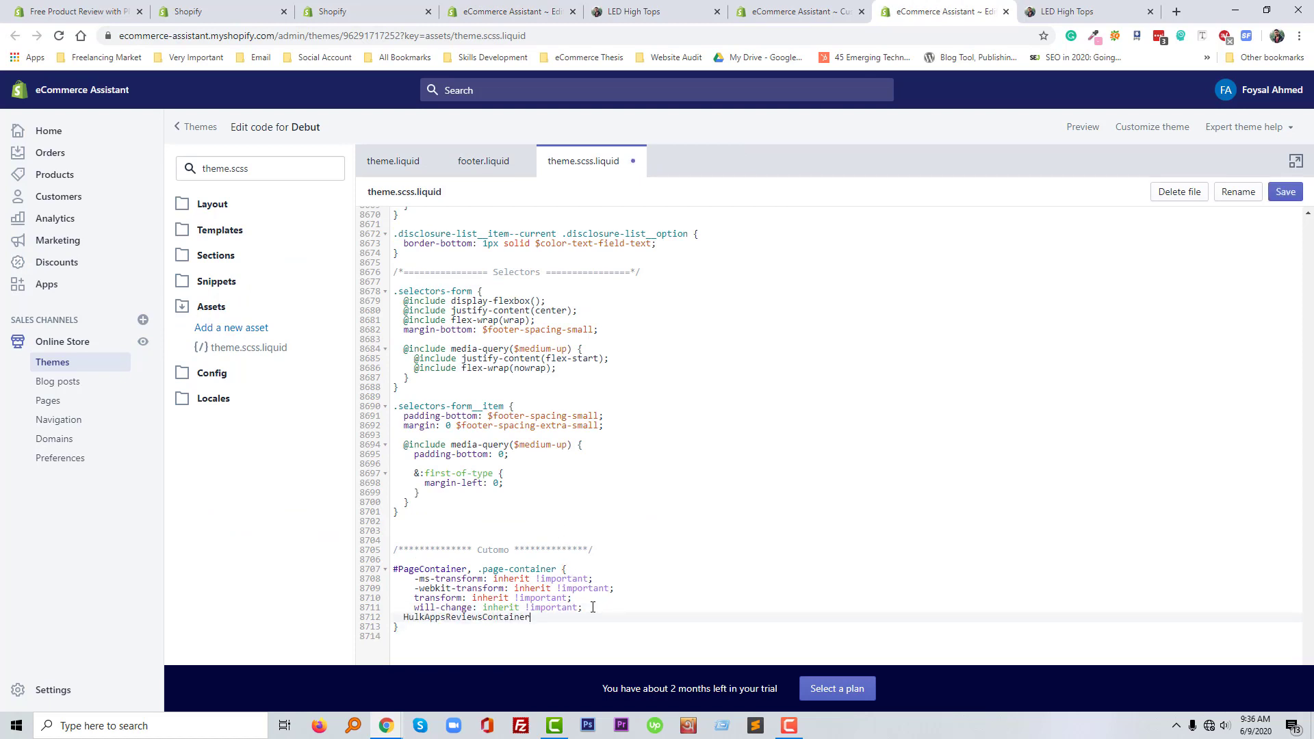
# - Return to the inspected LED High Tops page and copy the .page-width rule containing max-width 1200px and margin 0 auto
pyautogui.click(507, 12)
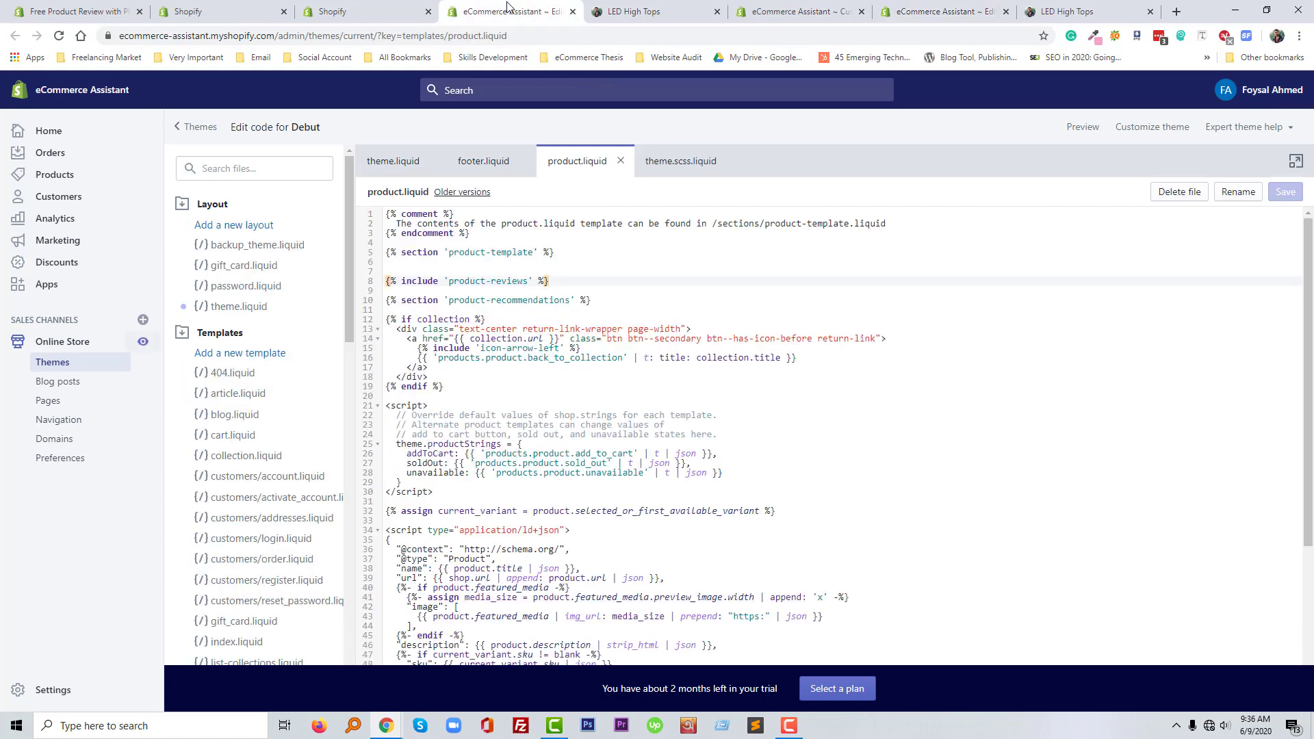
pyautogui.click(643, 11)
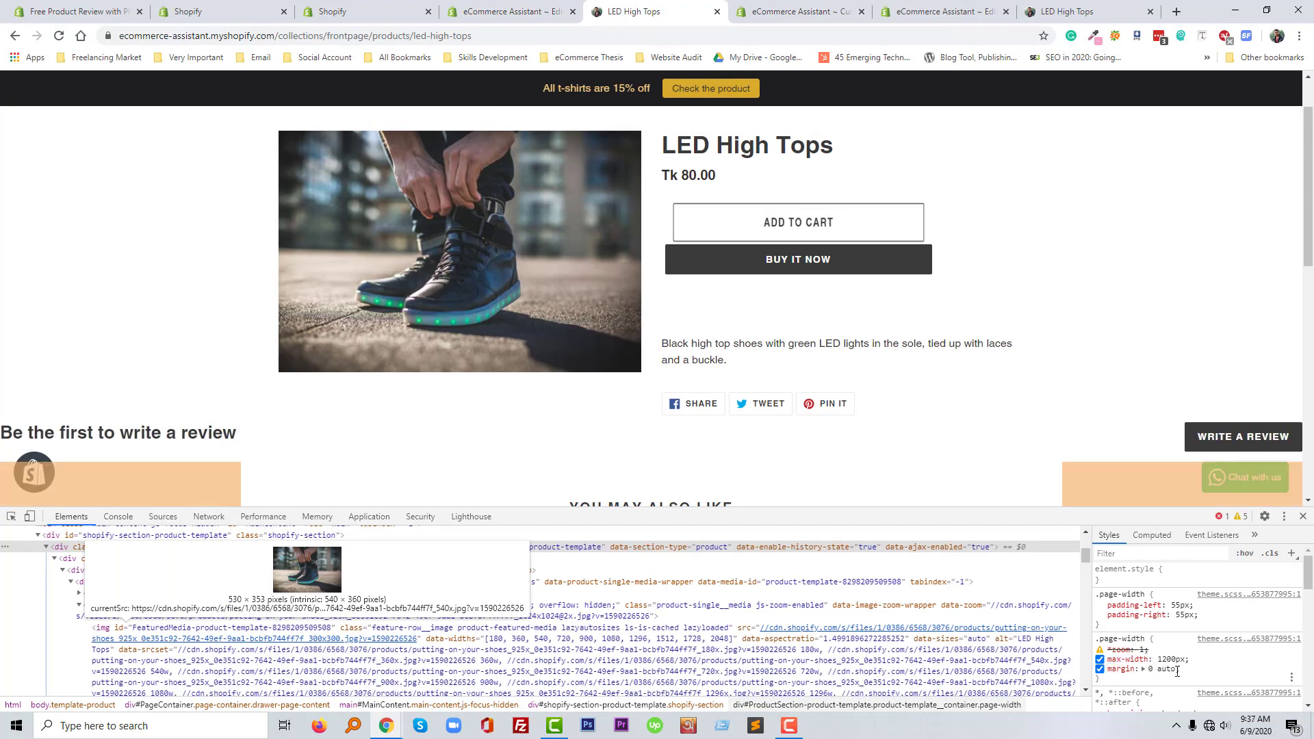
pyautogui.moveTo(1180, 672); pyautogui.dragTo(1131, 660)
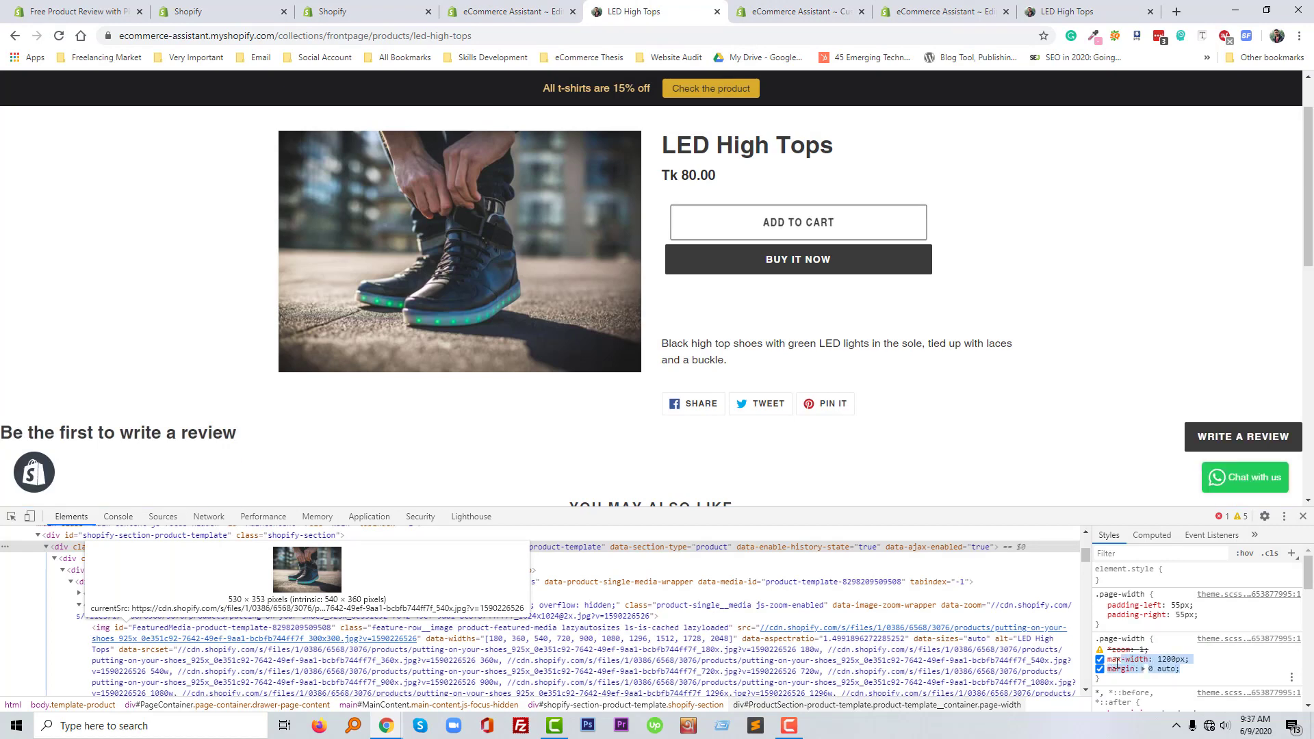
pyautogui.click(1112, 661)
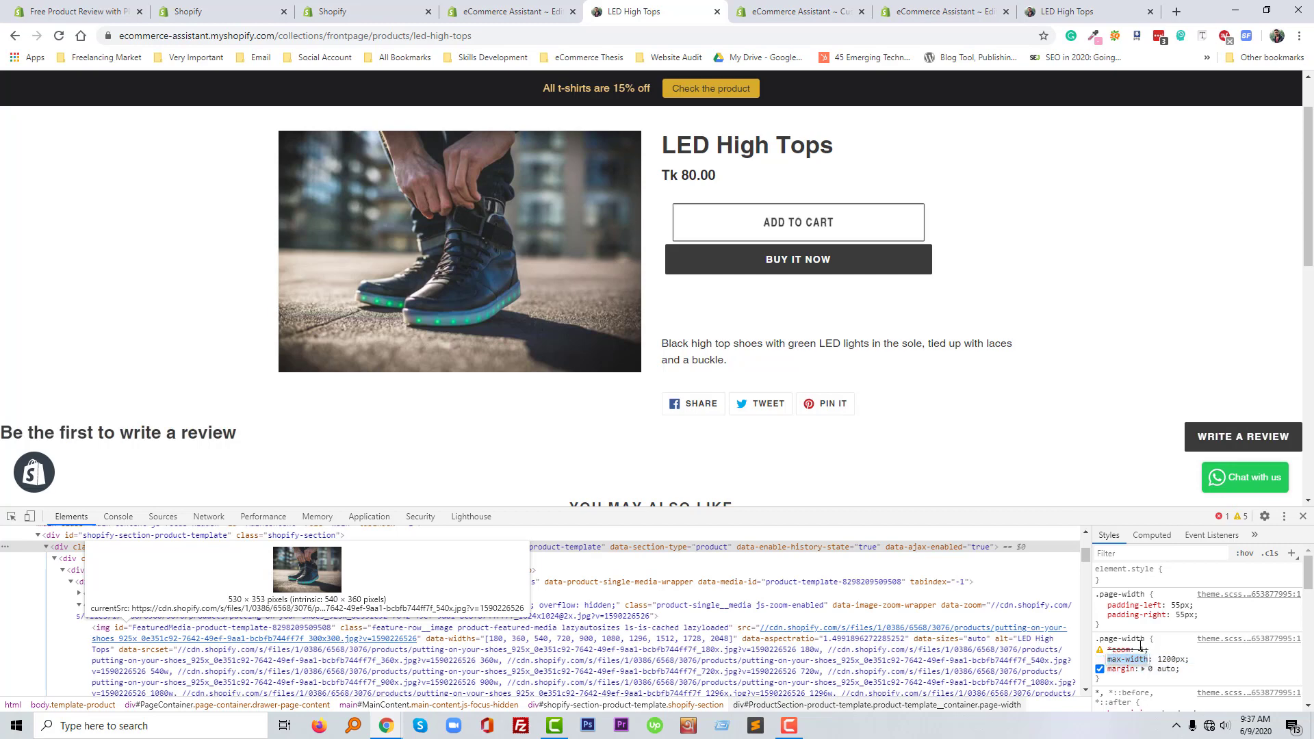
pyautogui.click(1170, 659)
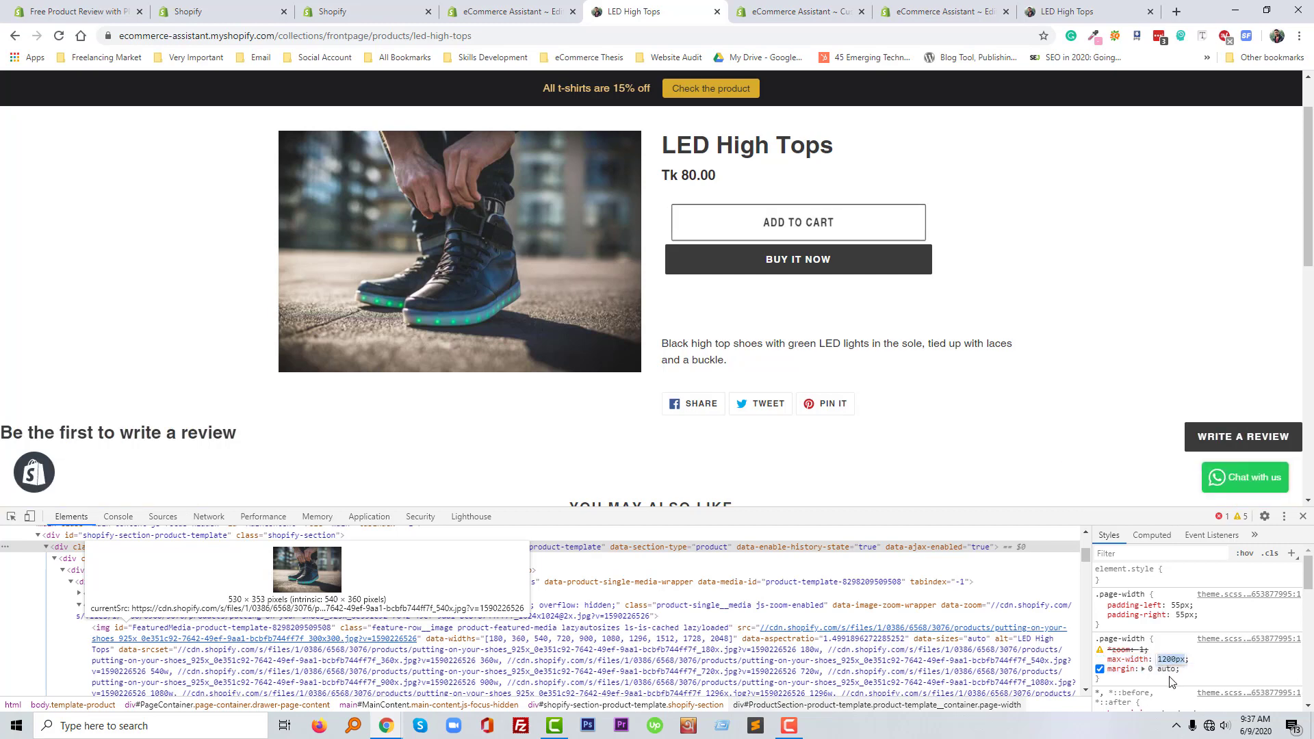
pyautogui.press('Escape')
pyautogui.moveTo(1109, 688); pyautogui.dragTo(1109, 649)
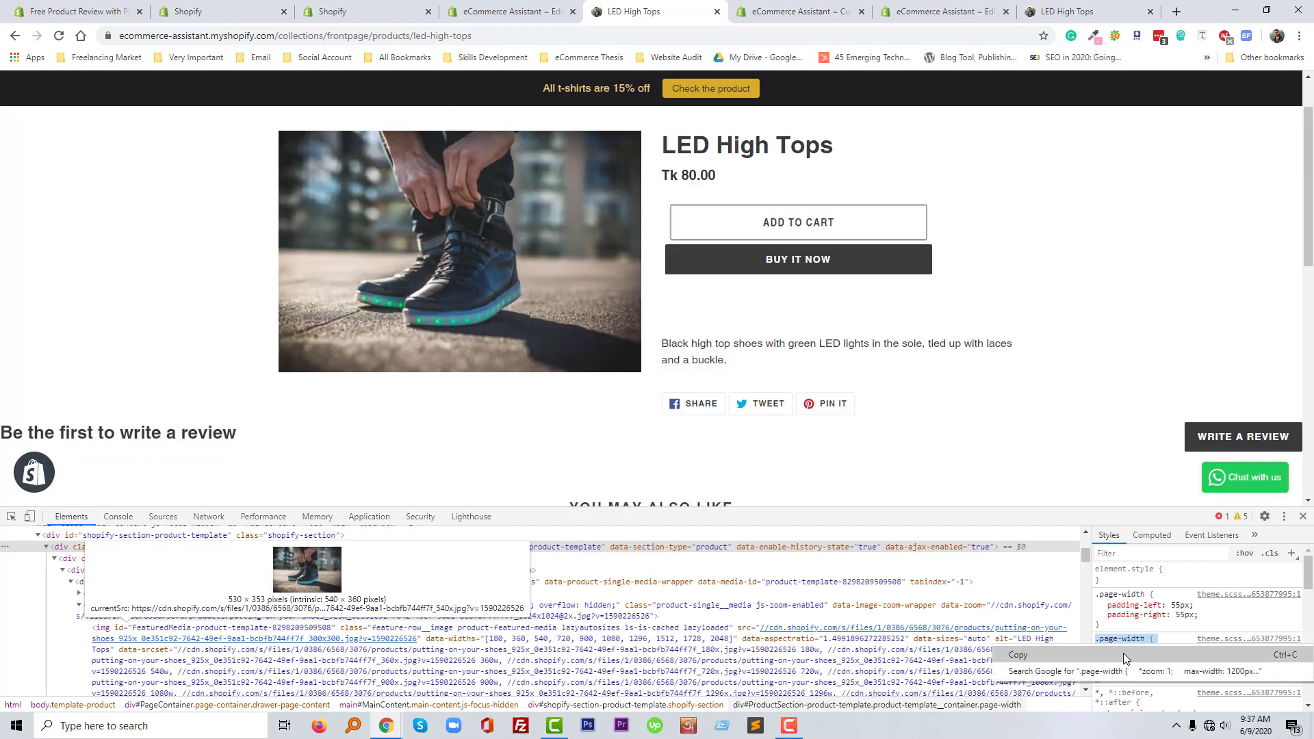
pyautogui.click(797, 12)
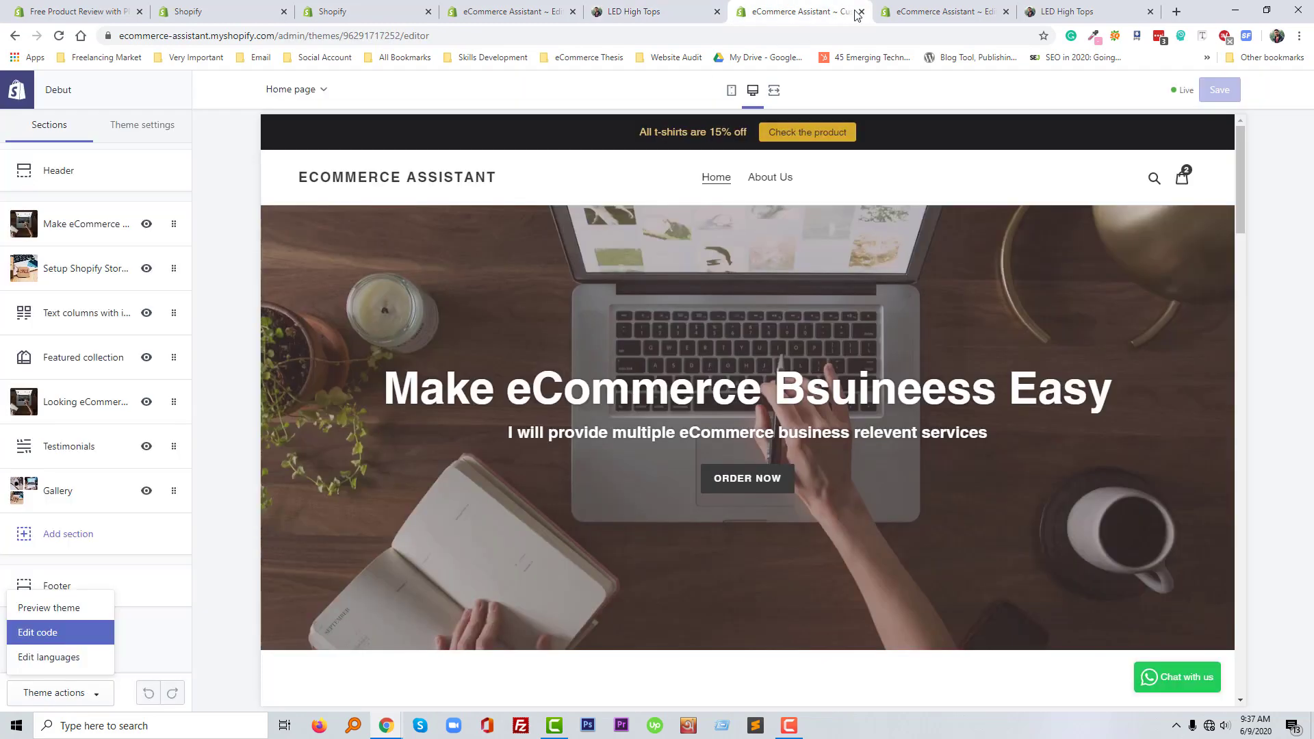
# - In theme.scss.liquid, move the HulkAppsReviewsContainer text one line lower, leaving a blank line after the will-change declaration
pyautogui.click(921, 10)
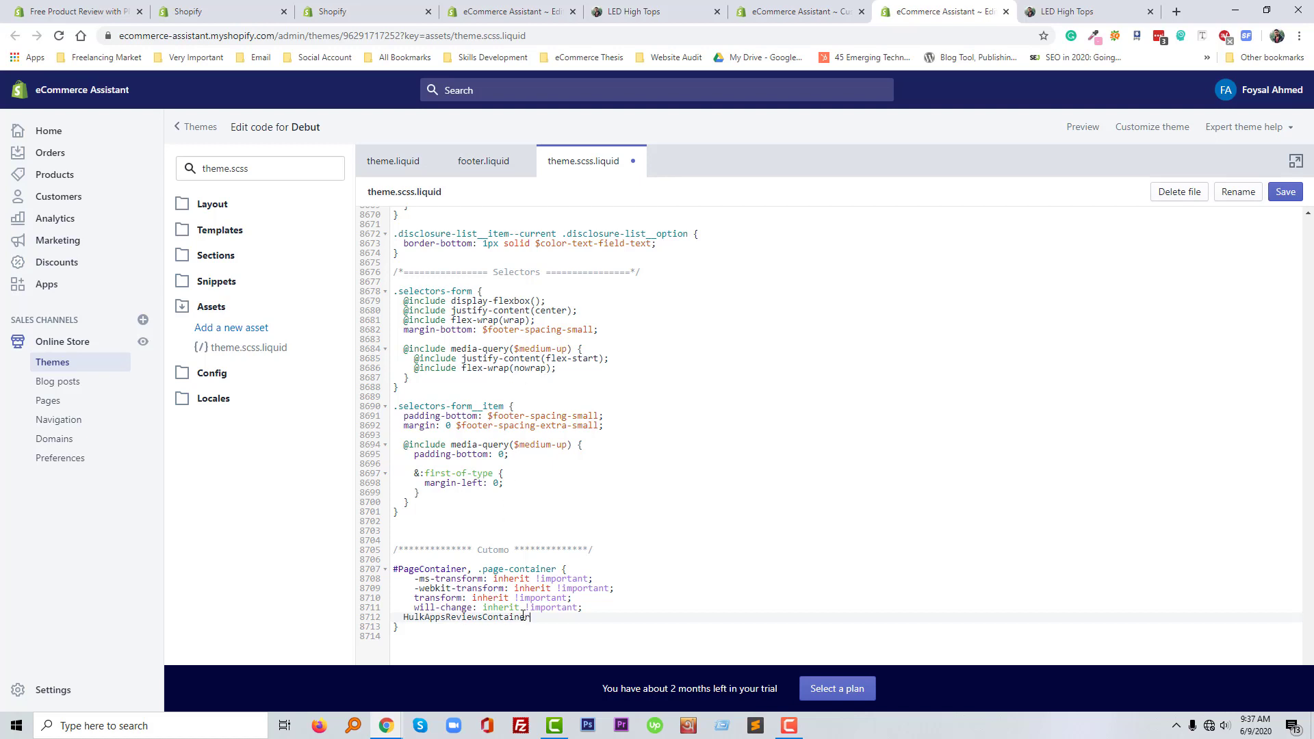
pyautogui.doubleClick(542, 618)
pyautogui.hotkey('ctrl', 'c')
pyautogui.press('BackSpace')
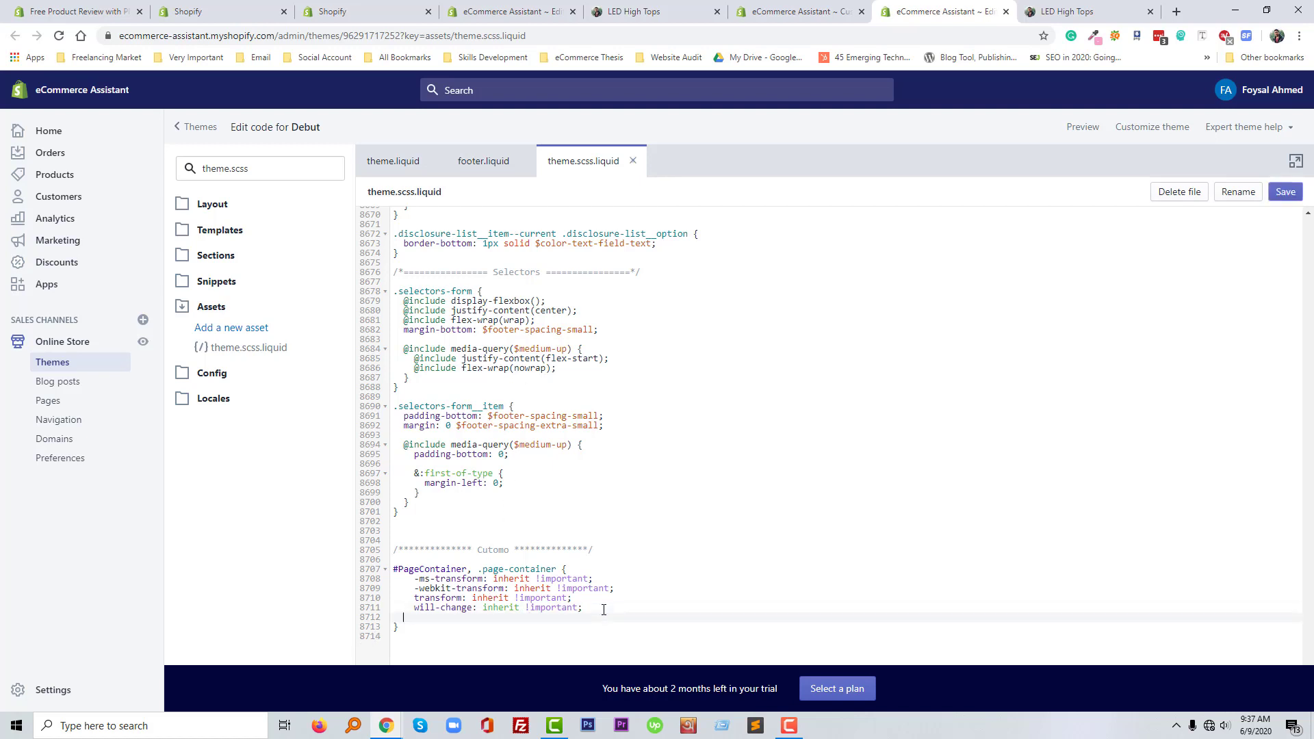
pyautogui.press('Return')
pyautogui.hotkey('ctrl', 'v')
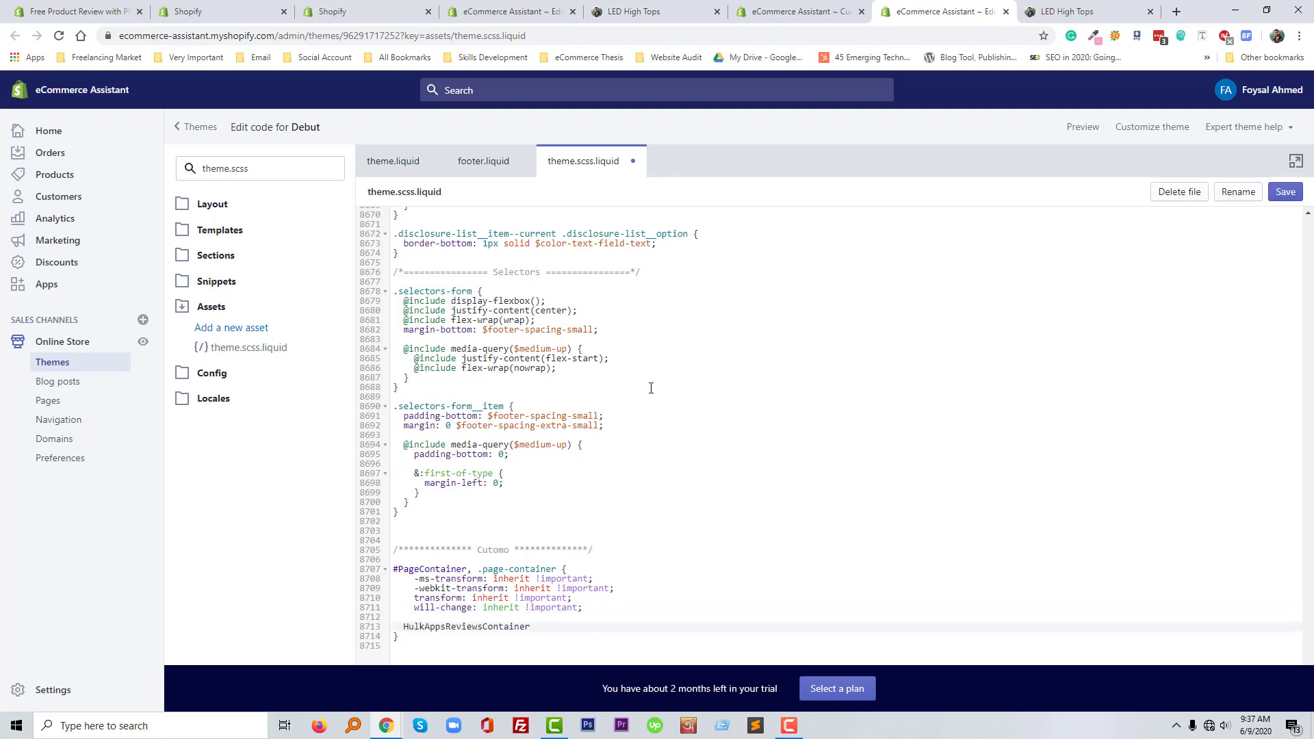
pyautogui.click(788, 725)
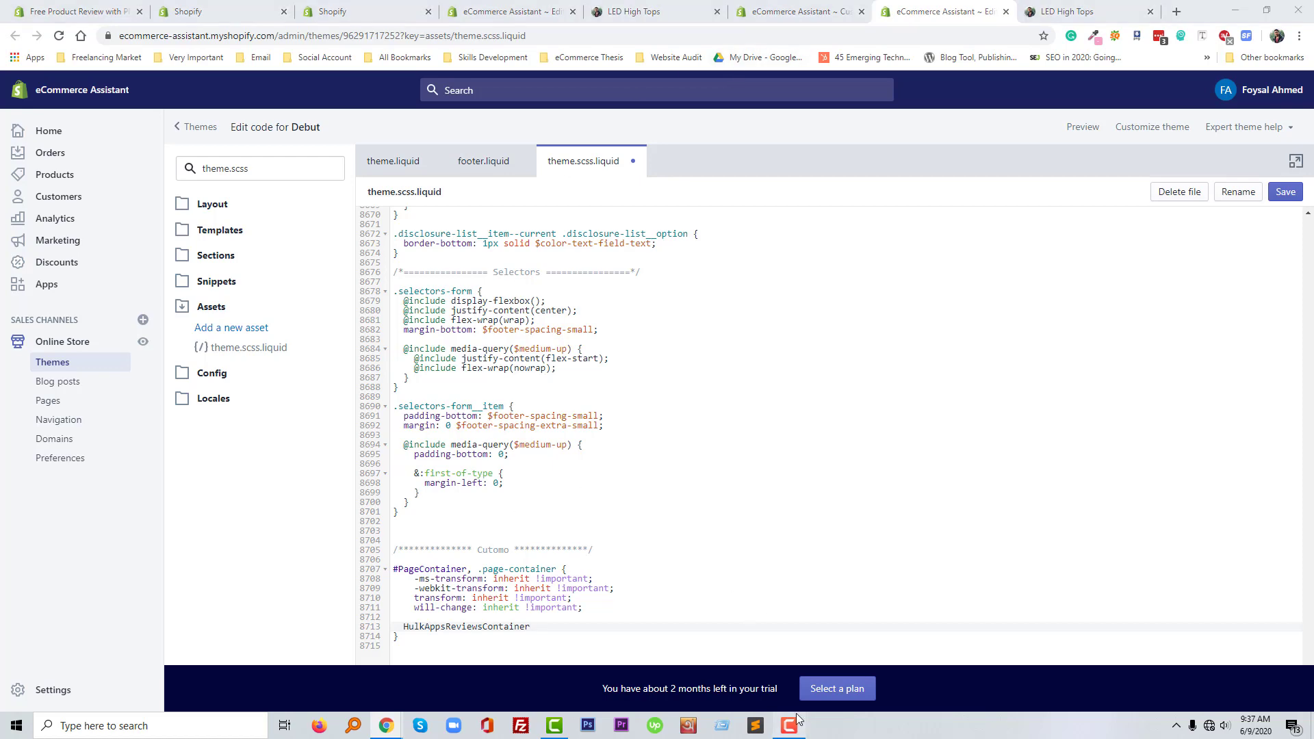
pyautogui.click(1248, 658)
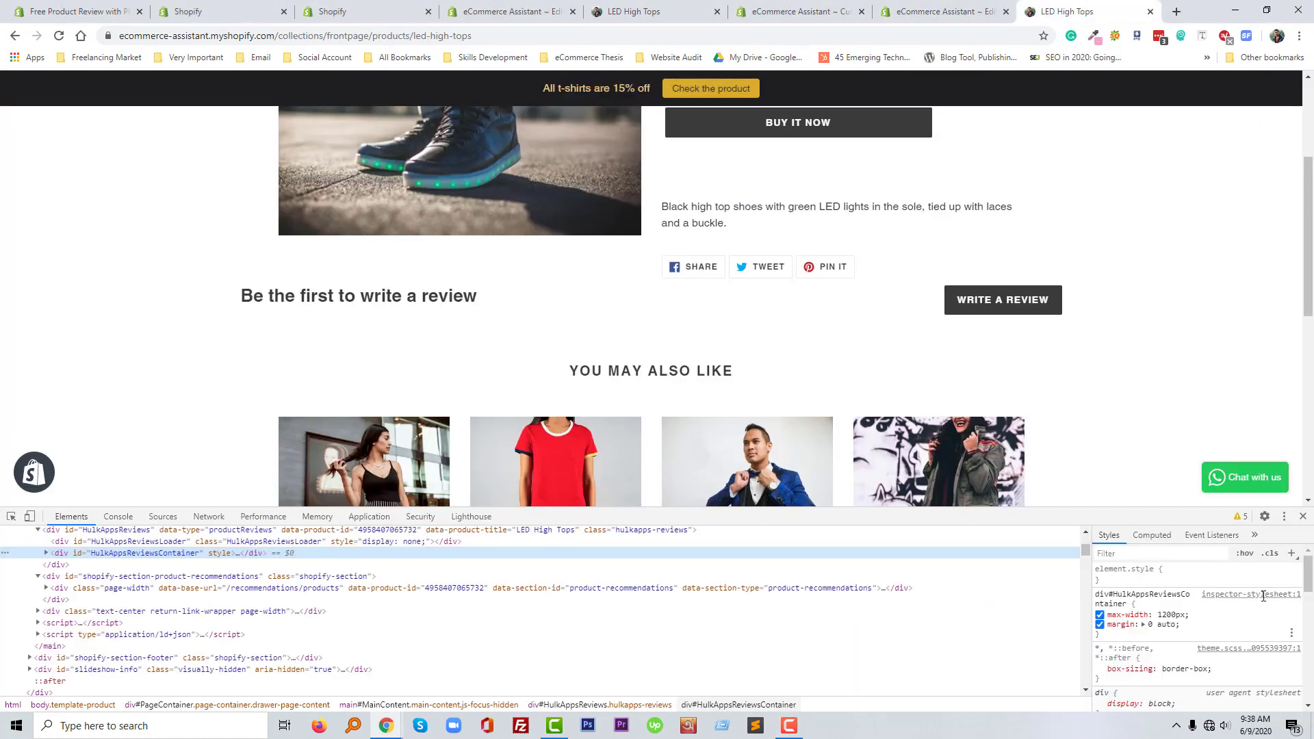
pyautogui.click(788, 725)
pyautogui.click(789, 725)
# - On the other LED High Tops page, add padding of 0 55px to the div#HulkAppsReviewsContainer rule in the developer tools
pyautogui.click(1212, 630)
pyautogui.write('padding: ')
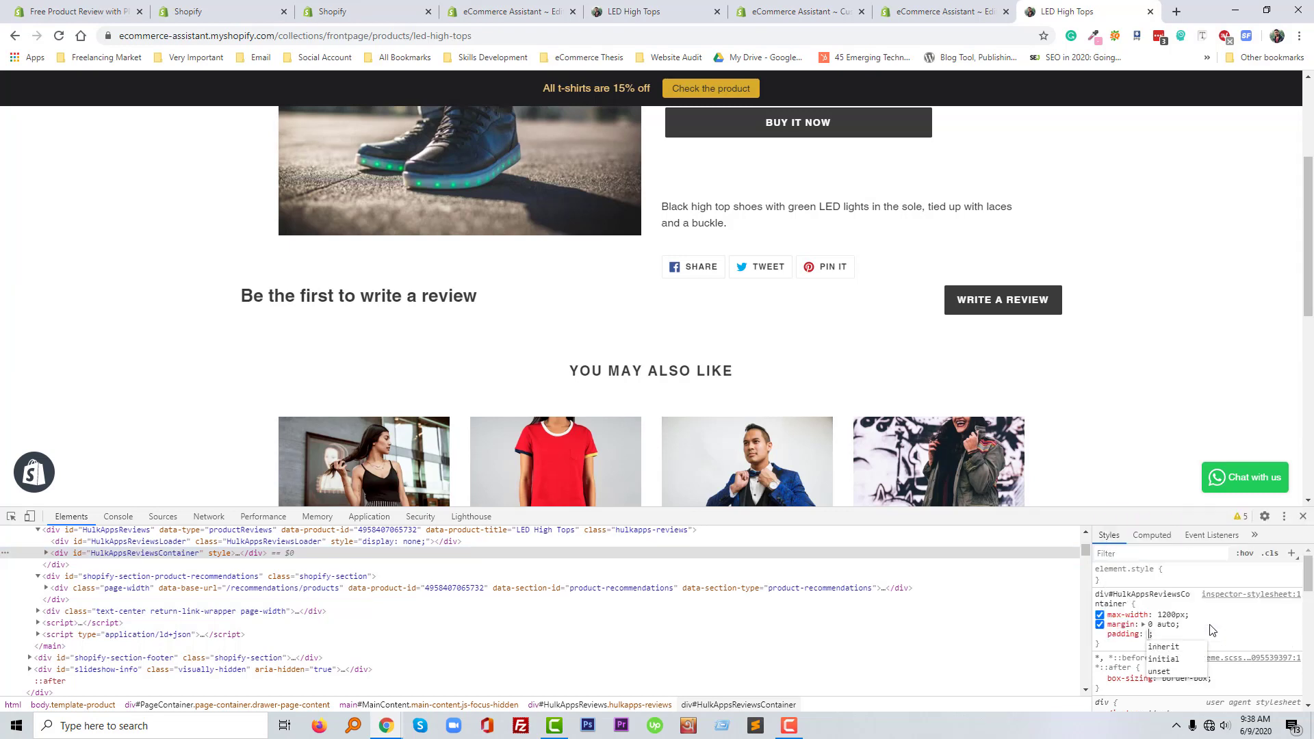
pyautogui.write('0')
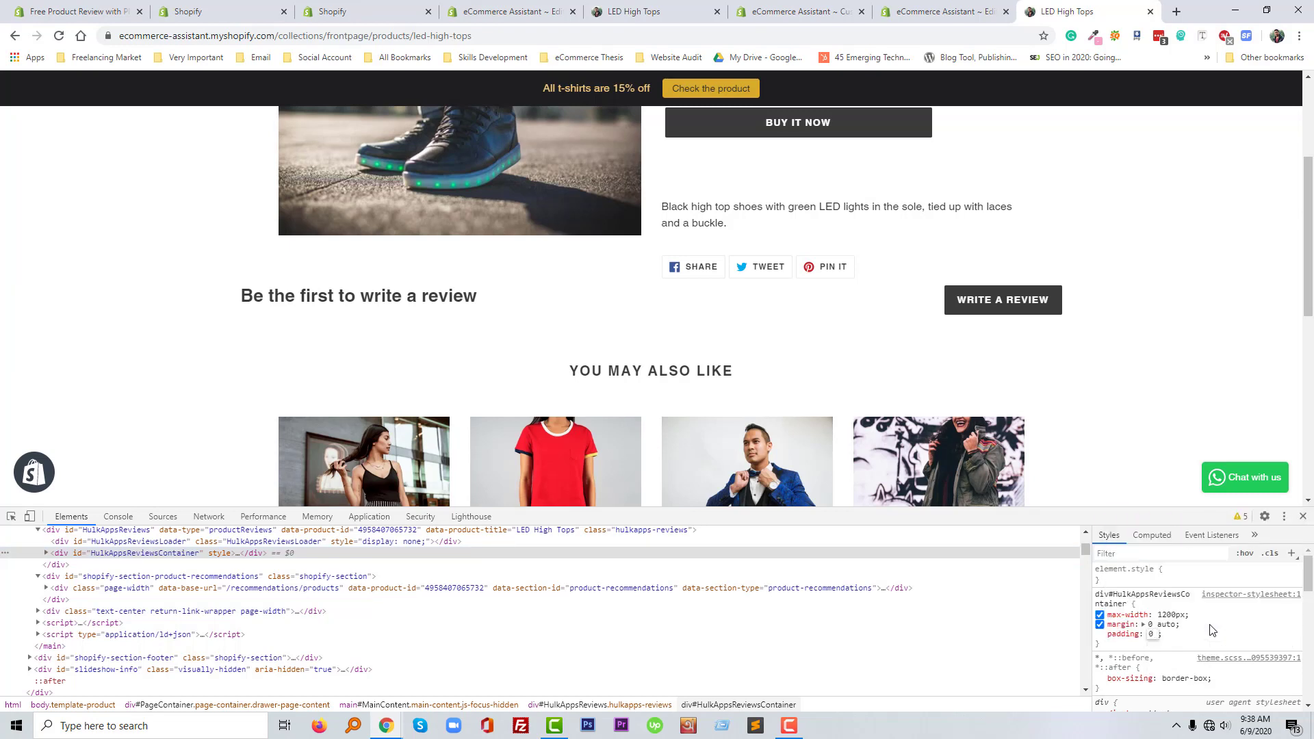
pyautogui.write(' 15px')
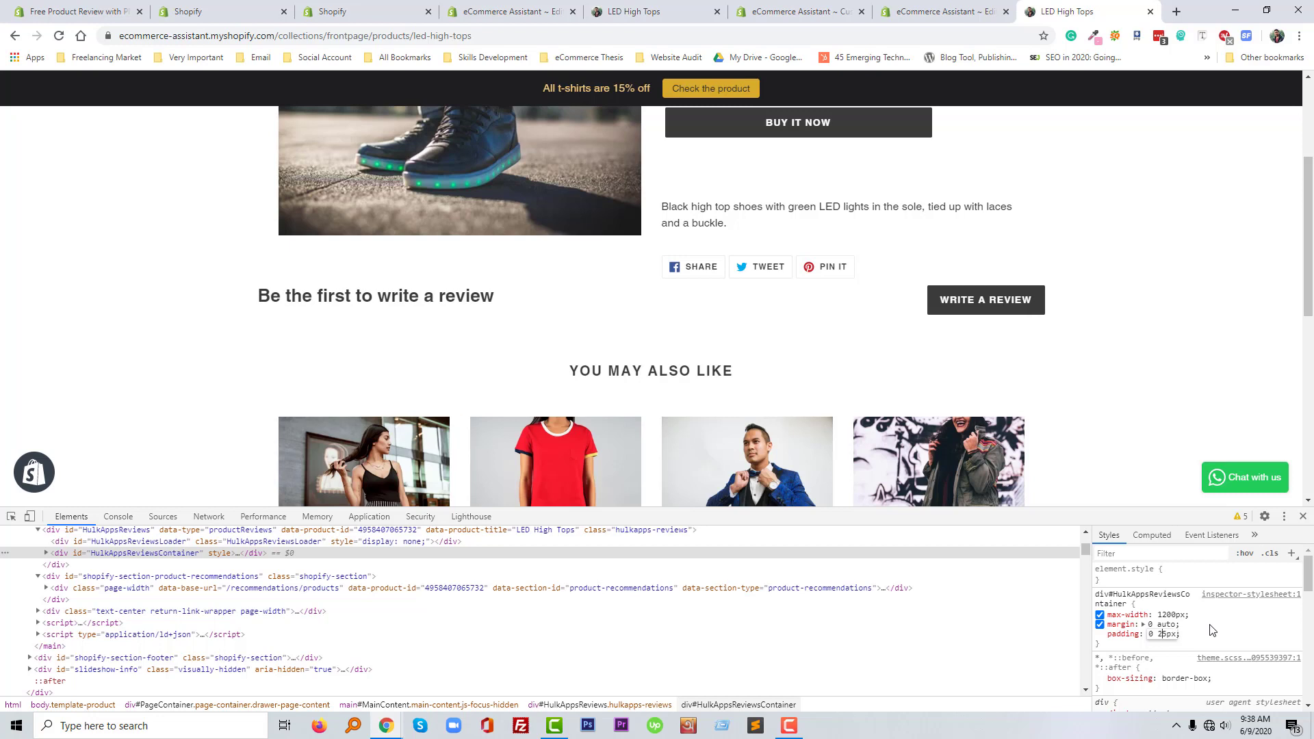
pyautogui.press('BackSpace')
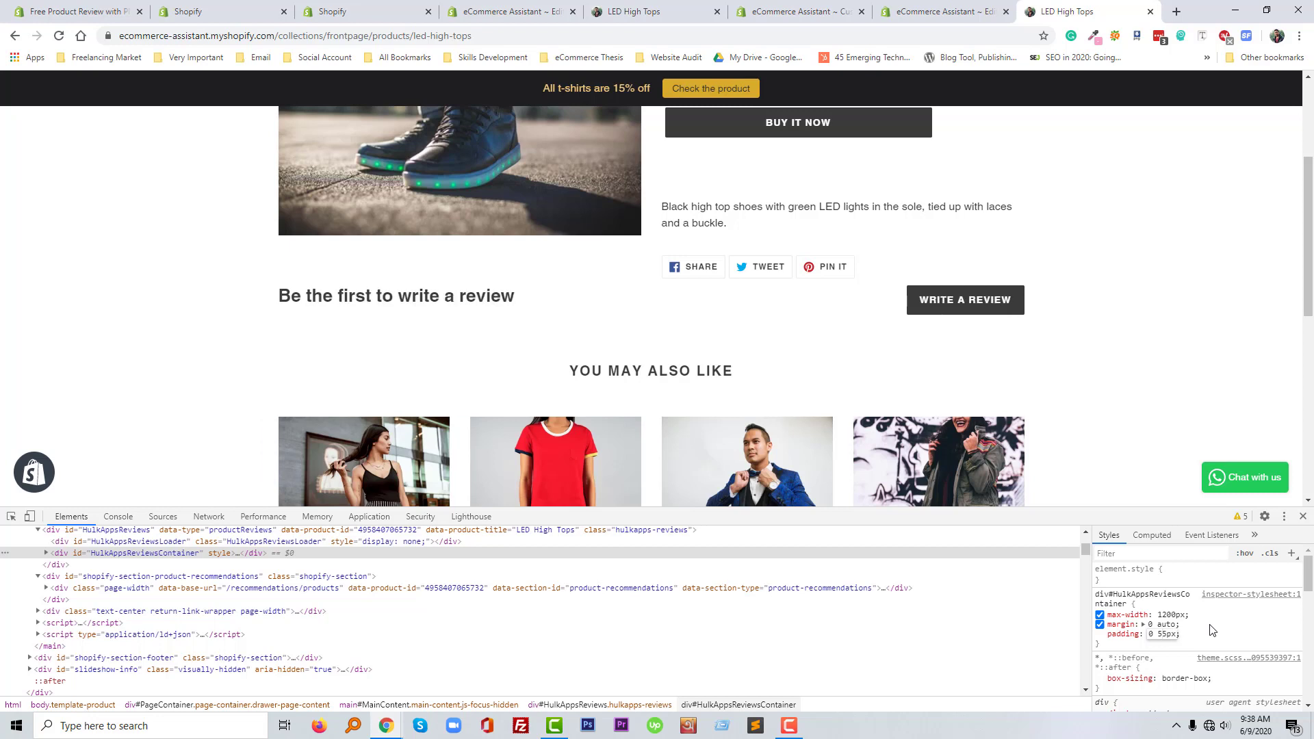